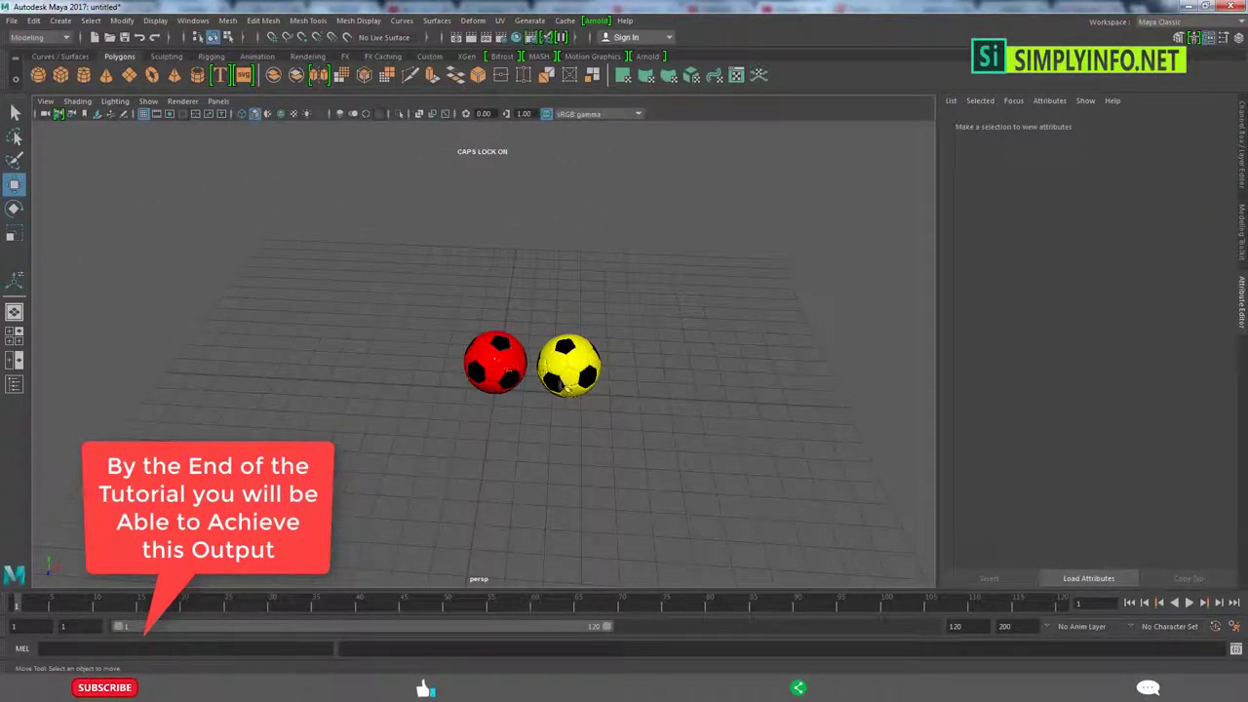
# Create a polygon soccer ball with the options reset to default settings.
pyautogui.keyDown('alt'); pyautogui.moveTo(625, 400); pyautogui.dragTo(635, 399); pyautogui.keyUp('alt')
pyautogui.scroll(3, 635, 399)
pyautogui.scroll(3, 650, 435)
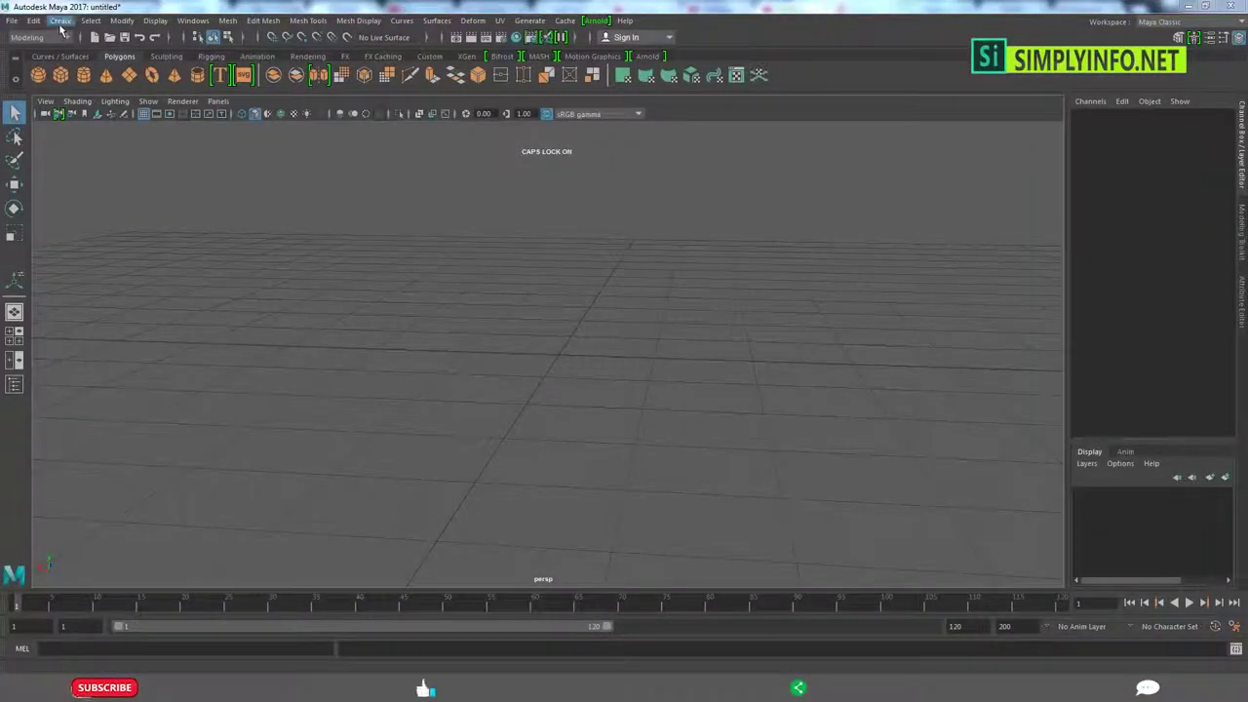
pyautogui.click(60, 24)
pyautogui.moveTo(100, 67)
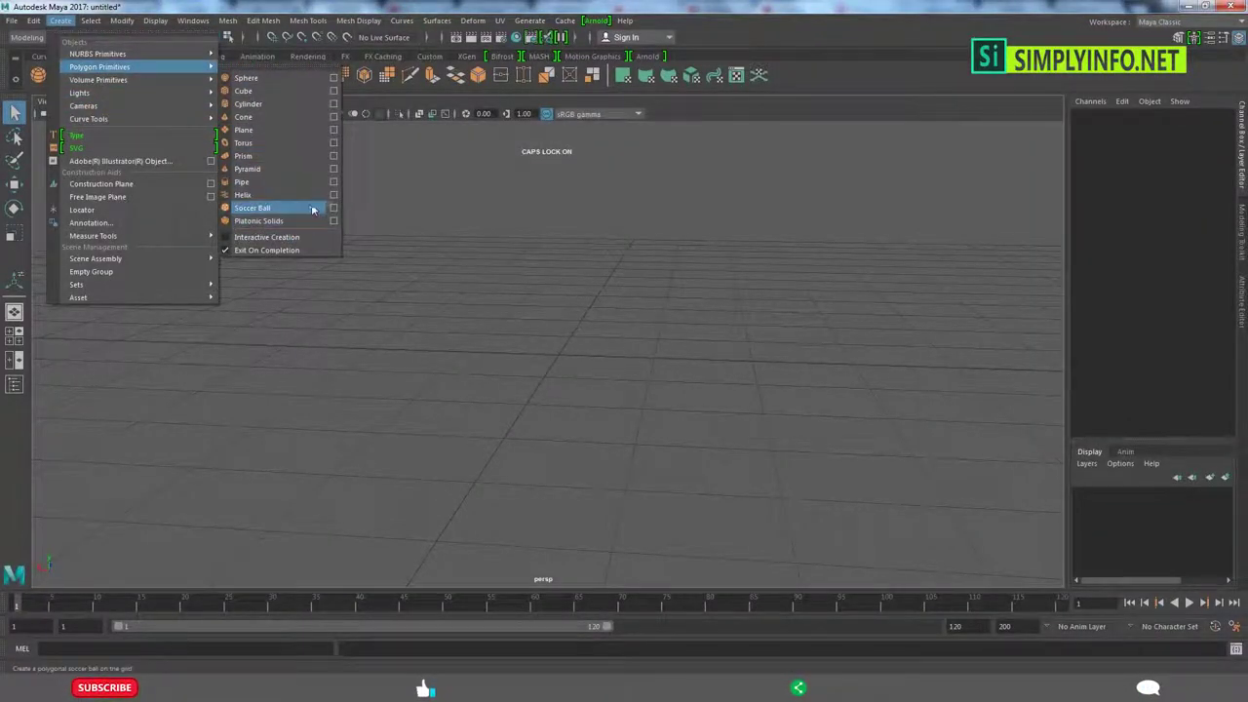
pyautogui.click(334, 207)
pyautogui.click(433, 251)
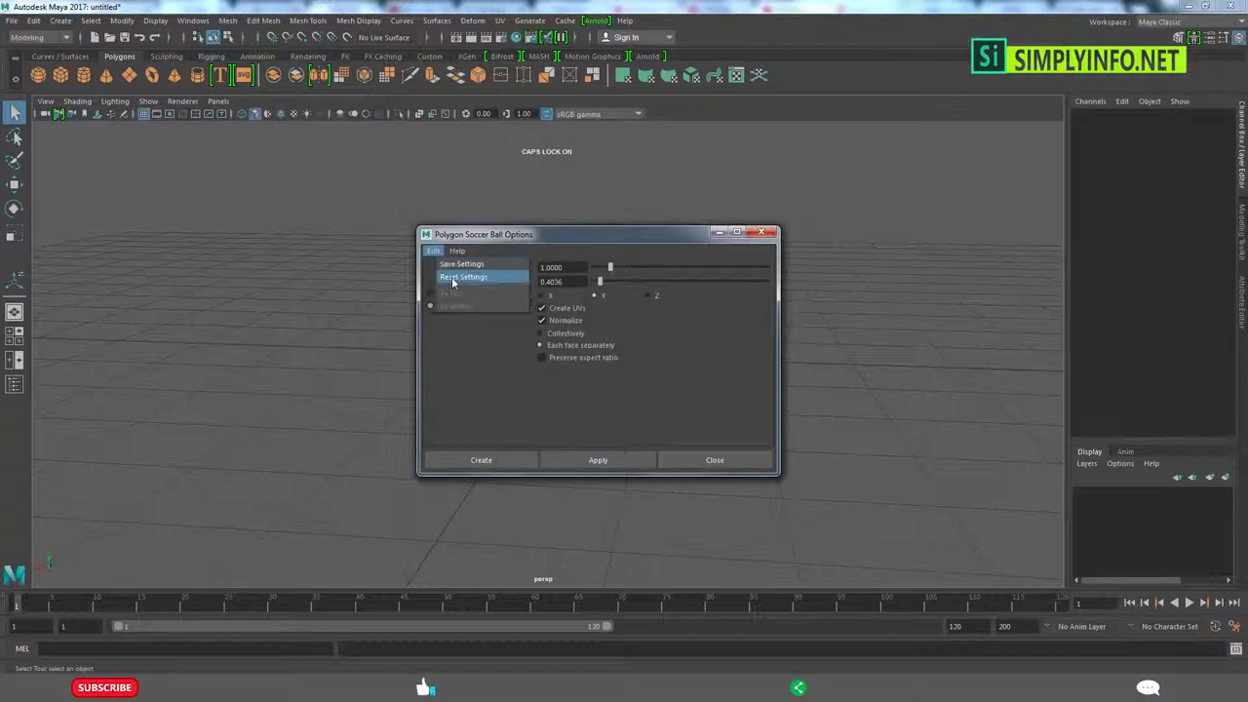
pyautogui.click(452, 279)
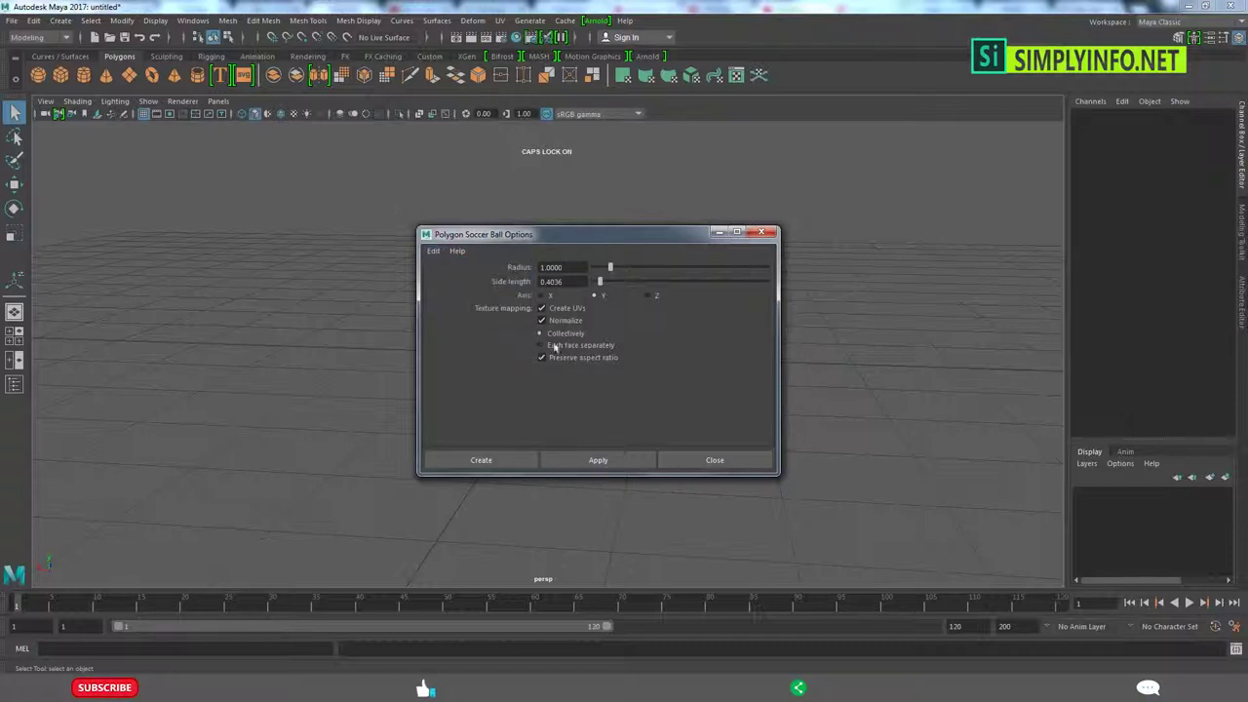
pyautogui.click(617, 465)
pyautogui.click(715, 460)
# Select all of the ball's vertices and detach them so every panel separates.
pyautogui.keyDown('alt'); pyautogui.moveTo(655, 404); pyautogui.dragTo(686, 393); pyautogui.keyUp('alt')
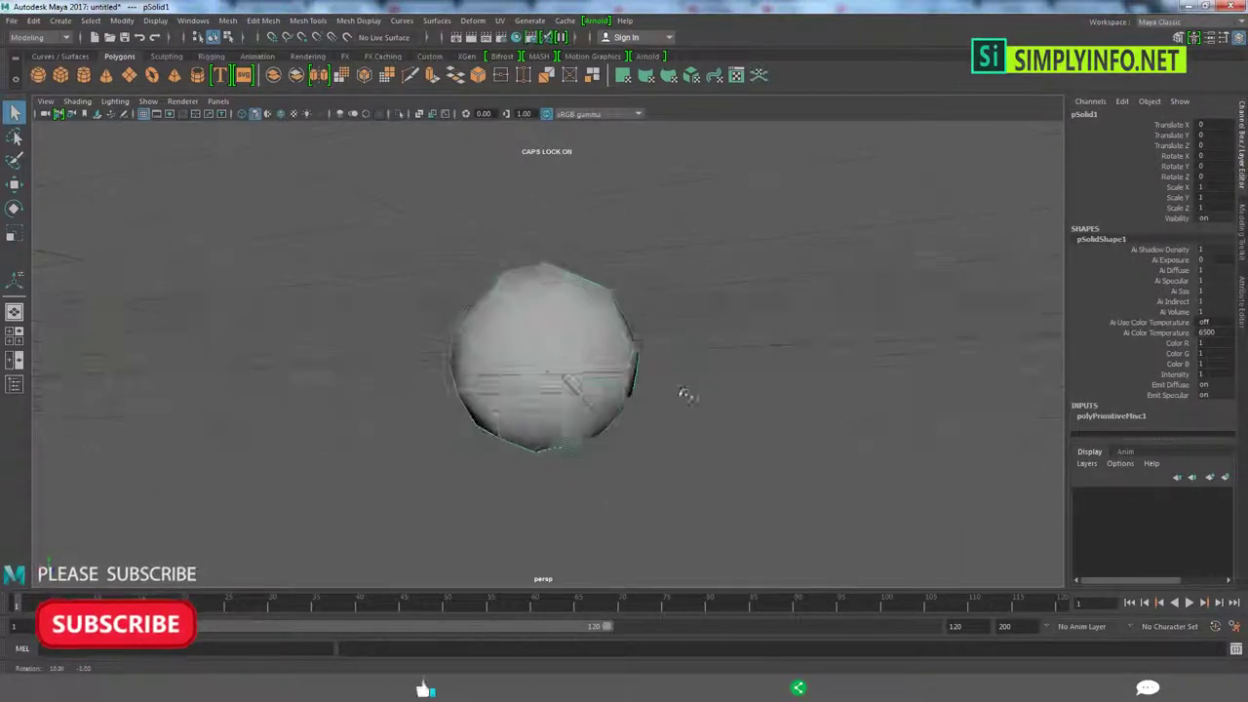
pyautogui.moveTo(561, 322); pyautogui.dragTo(507, 327, button='right')
pyautogui.moveTo(295, 223)
pyautogui.mouseDown()
pyautogui.moveTo(725, 424)
pyautogui.moveTo(595, 390)
pyautogui.mouseUp()
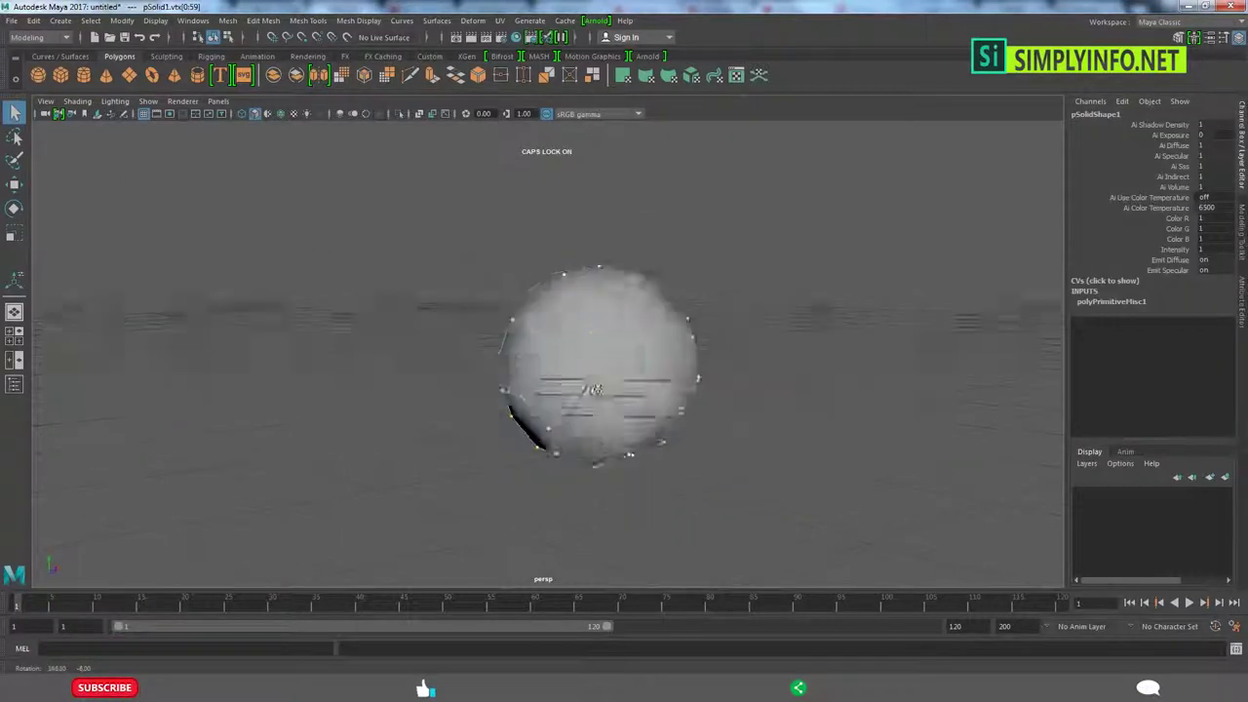
pyautogui.moveTo(815, 587); pyautogui.dragTo(343, 203)
pyautogui.keyDown('shift'); pyautogui.rightClick(583, 297); pyautogui.keyUp('shift')
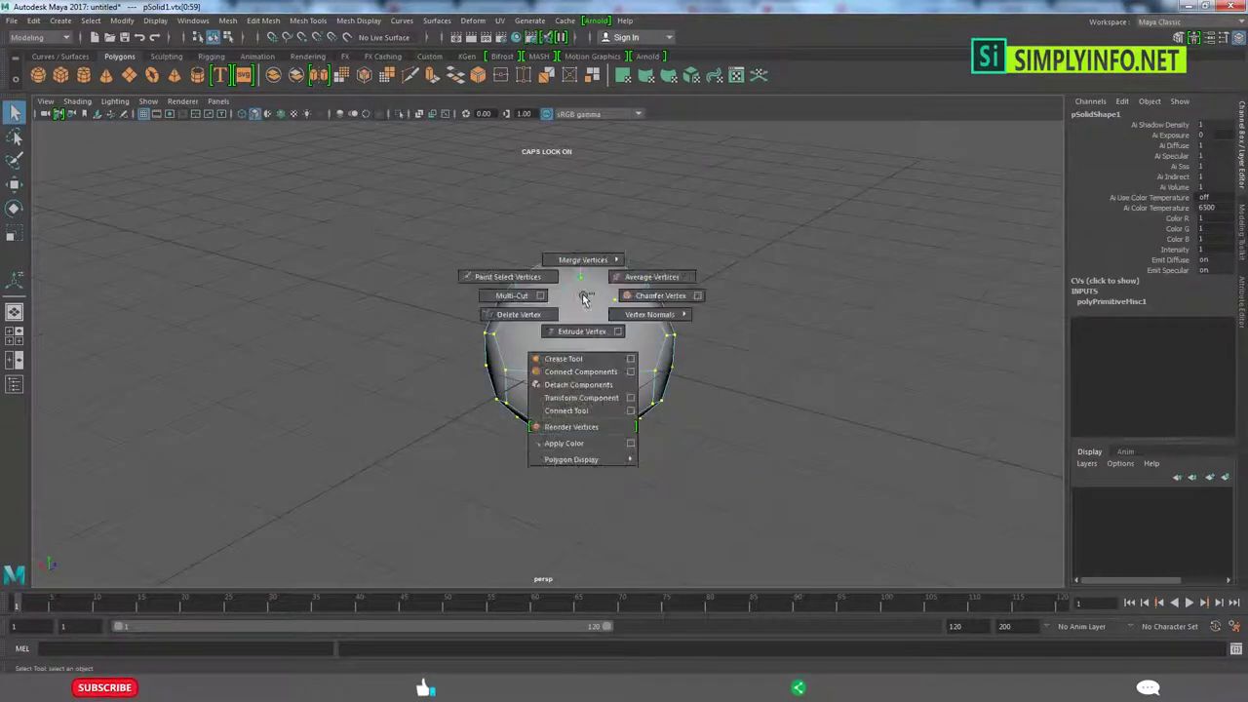
pyautogui.click(576, 386)
pyautogui.moveTo(572, 315); pyautogui.dragTo(748, 228, button='right')
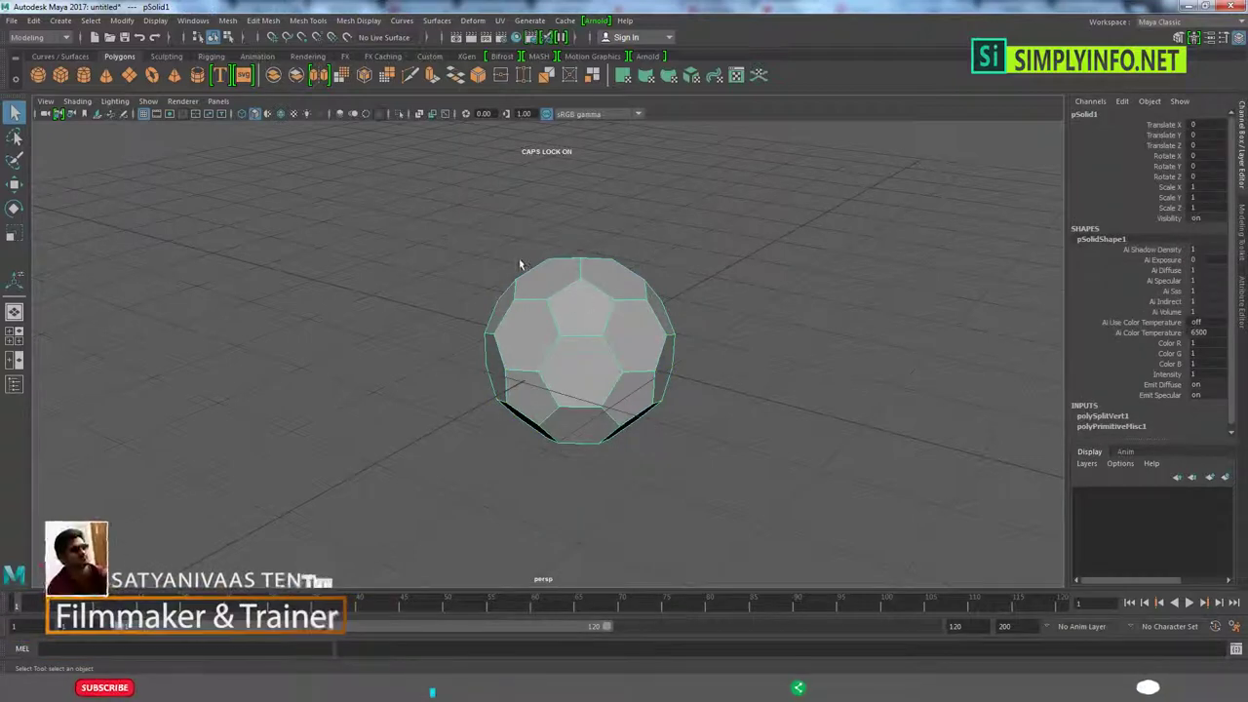
# Apply Mesh > Smooth to the soccer ball.
pyautogui.click(227, 21)
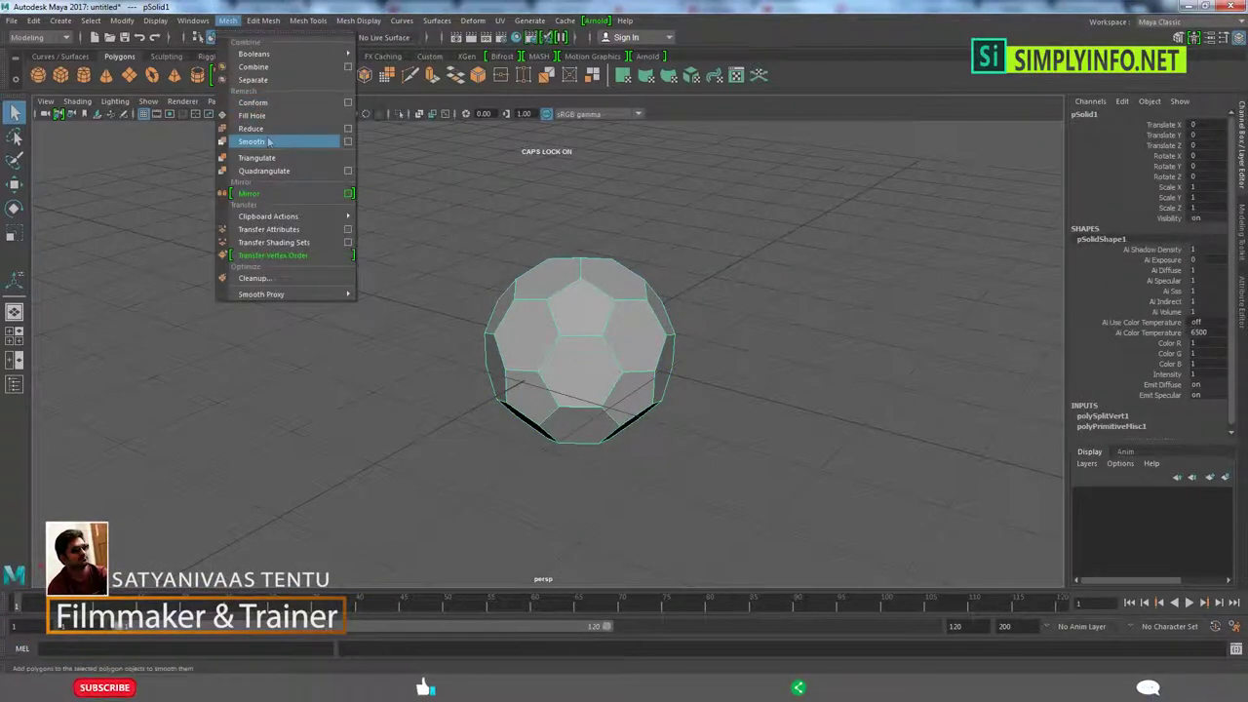
pyautogui.click(348, 141)
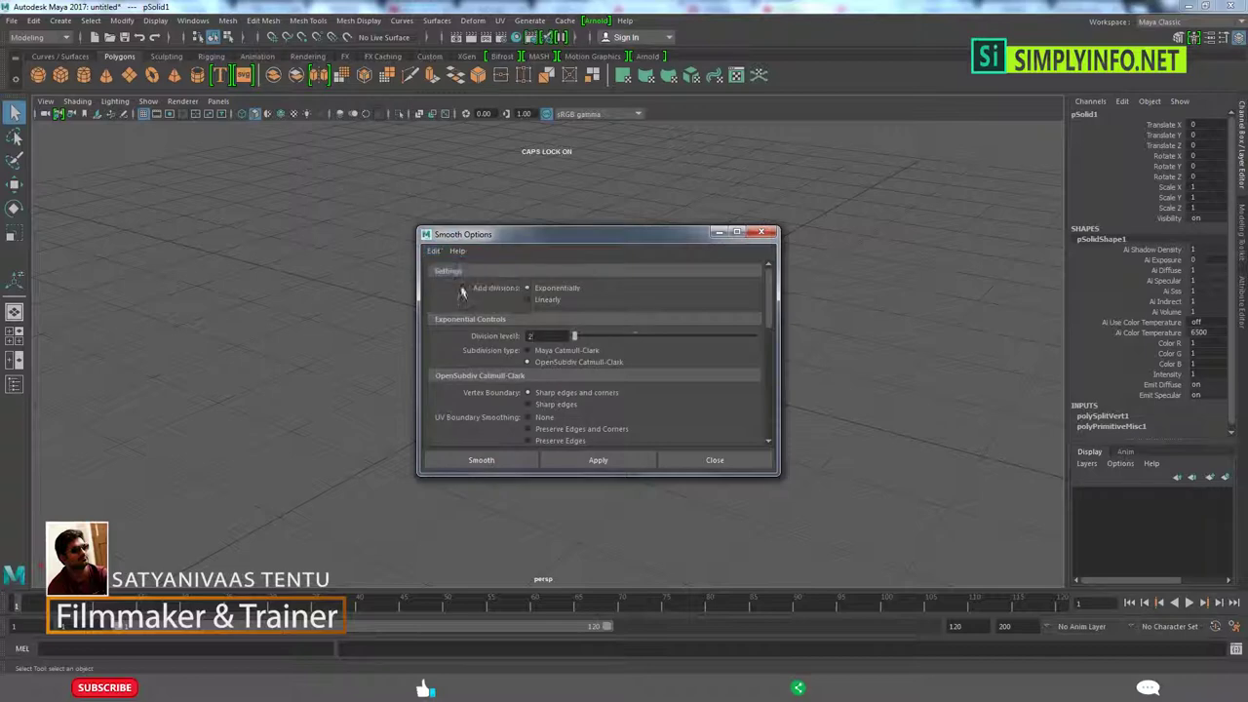
pyautogui.click(598, 459)
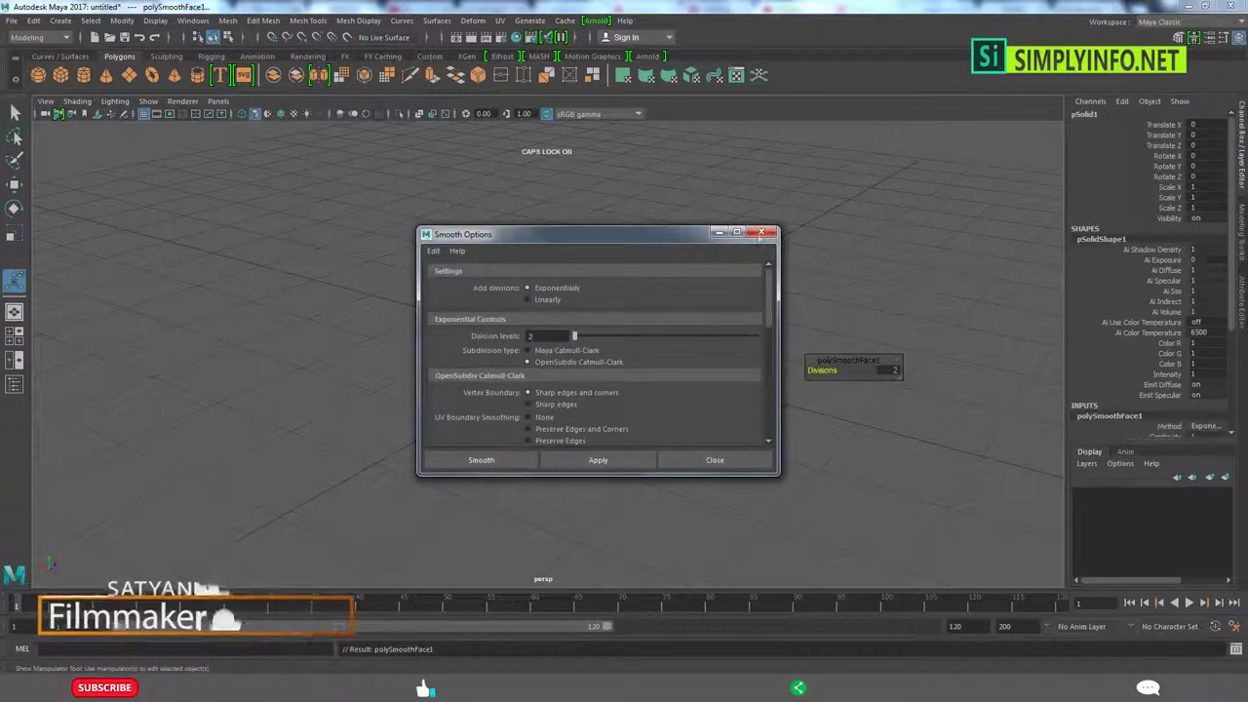
pyautogui.click(715, 459)
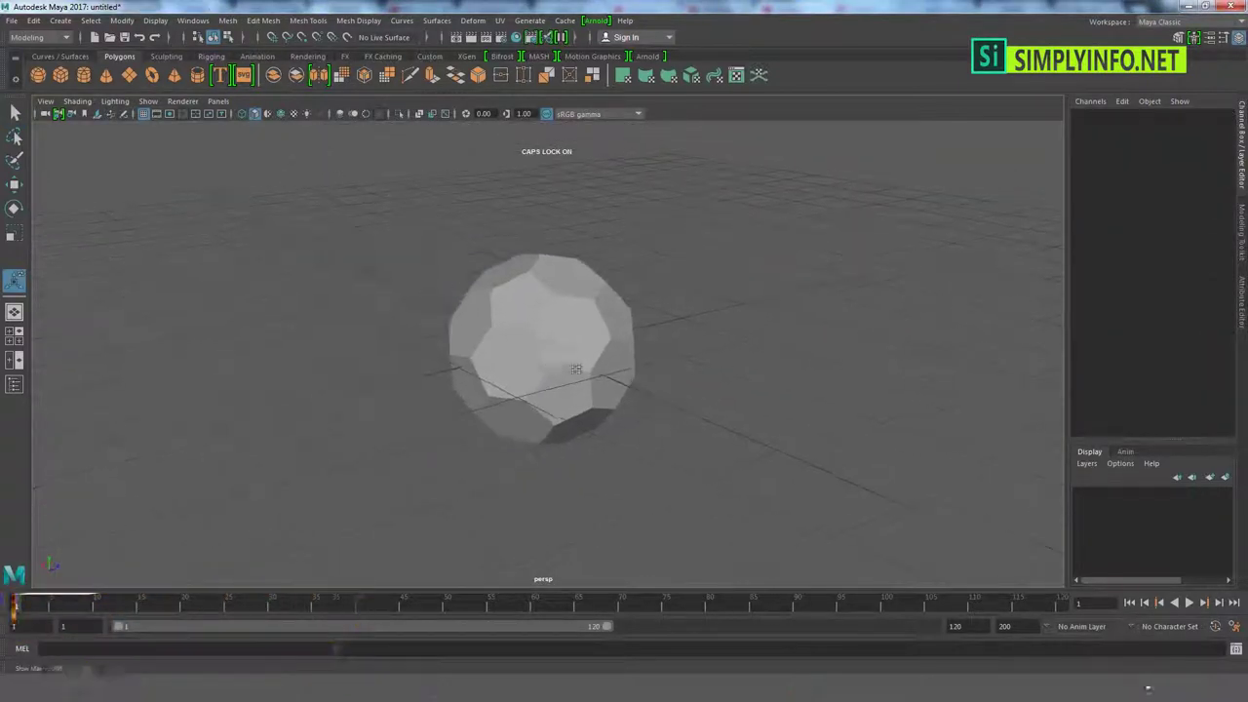
# In the Animation menu set, add a Sculpt deformer that rounds the ball into a sphere.
pyautogui.click(36, 38)
pyautogui.click(35, 79)
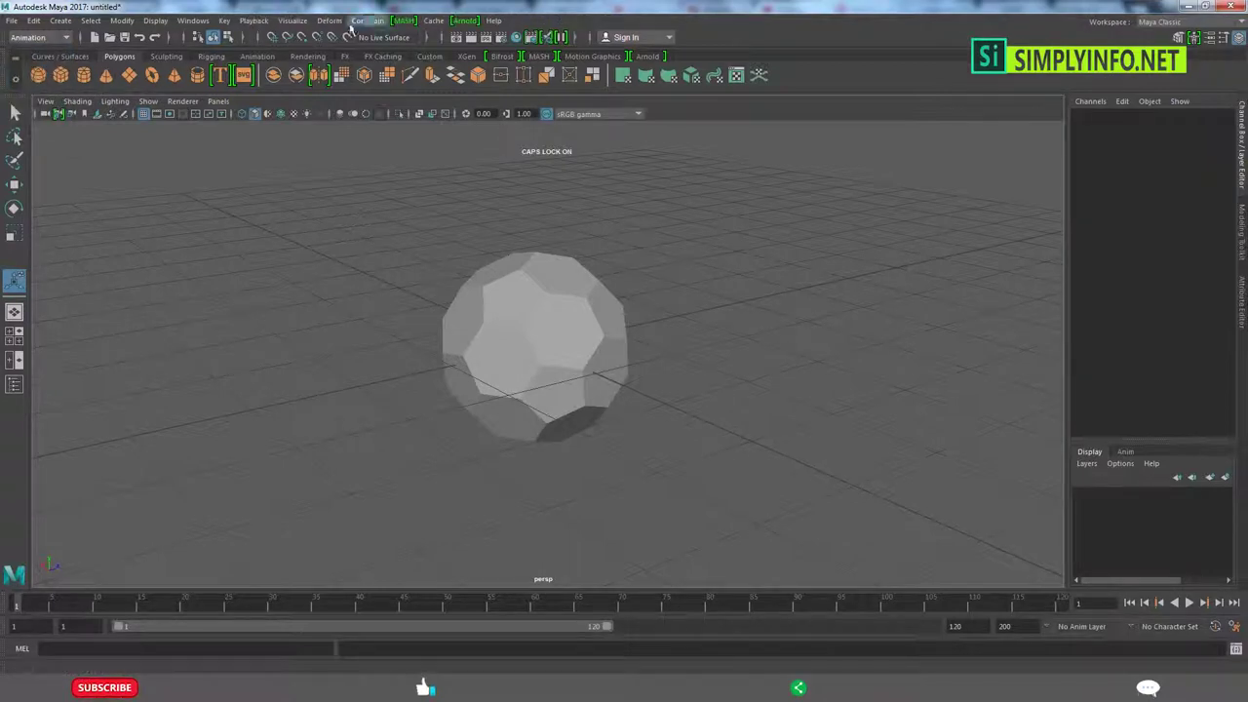
pyautogui.click(329, 21)
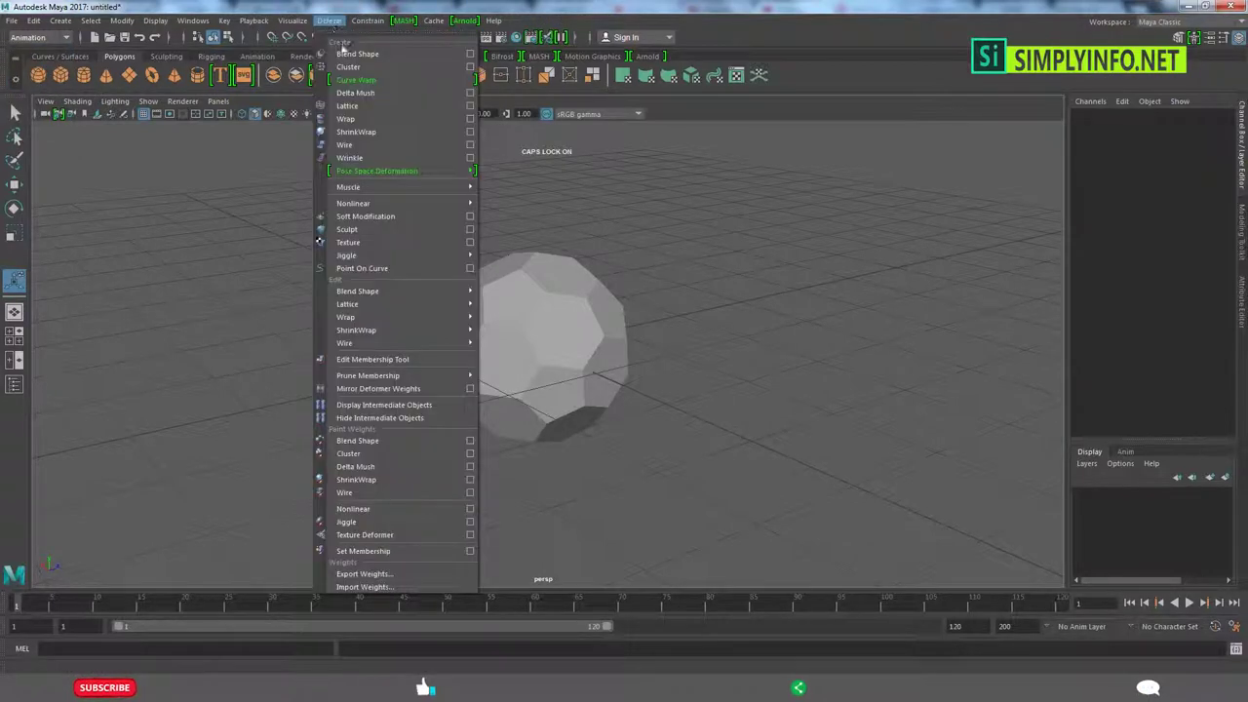
pyautogui.click(439, 230)
pyautogui.keyDown('alt'); pyautogui.moveTo(675, 314); pyautogui.dragTo(581, 338); pyautogui.keyUp('alt')
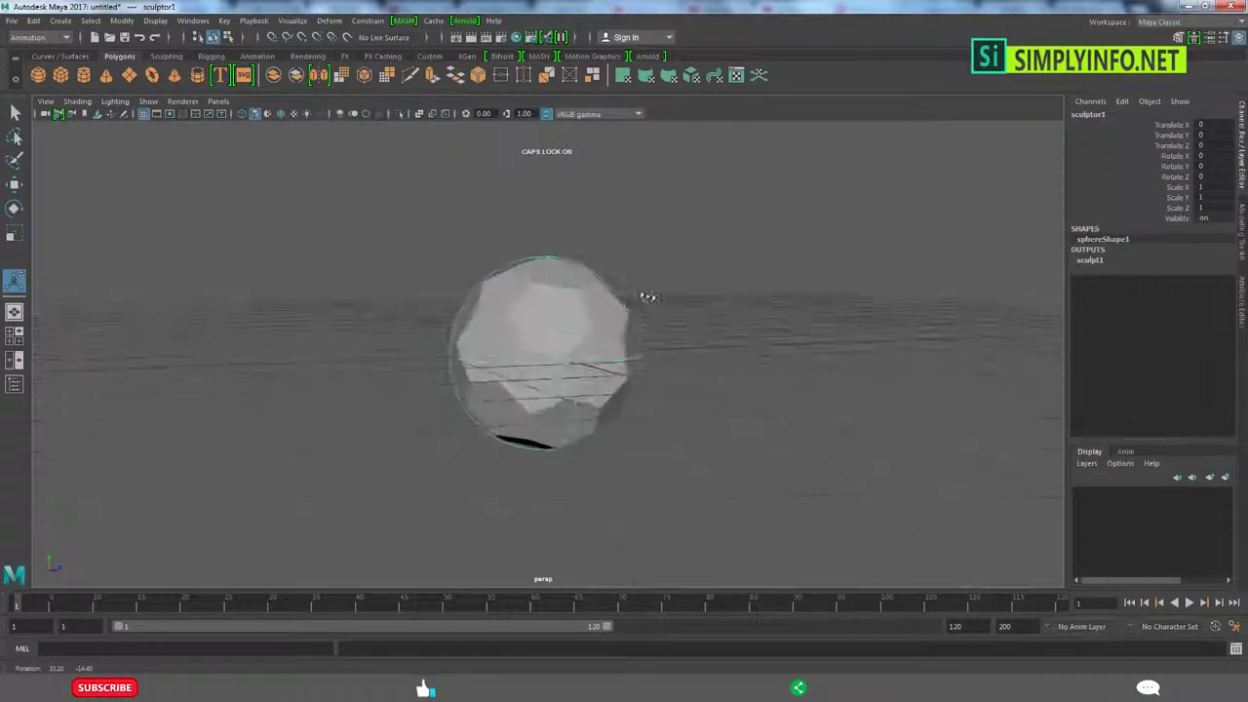
pyautogui.keyDown('alt'); pyautogui.moveTo(554, 344); pyautogui.dragTo(557, 305, button='middle'); pyautogui.keyUp('alt')
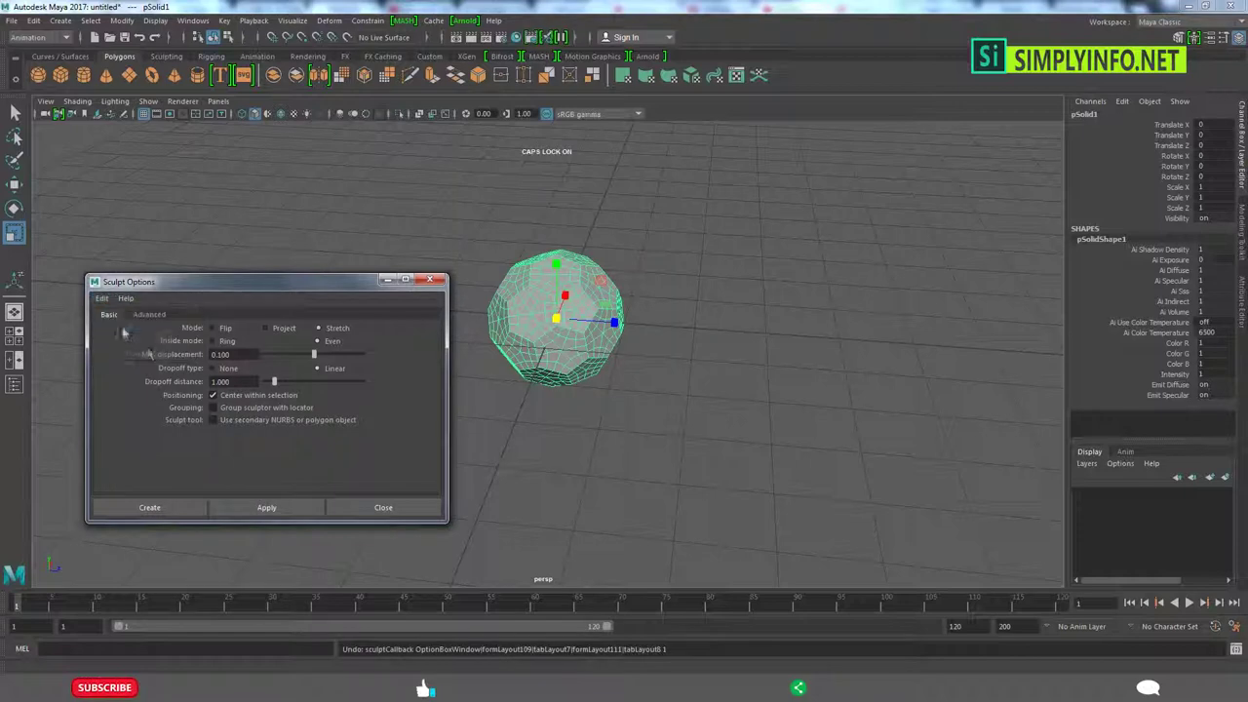
pyautogui.click(285, 514)
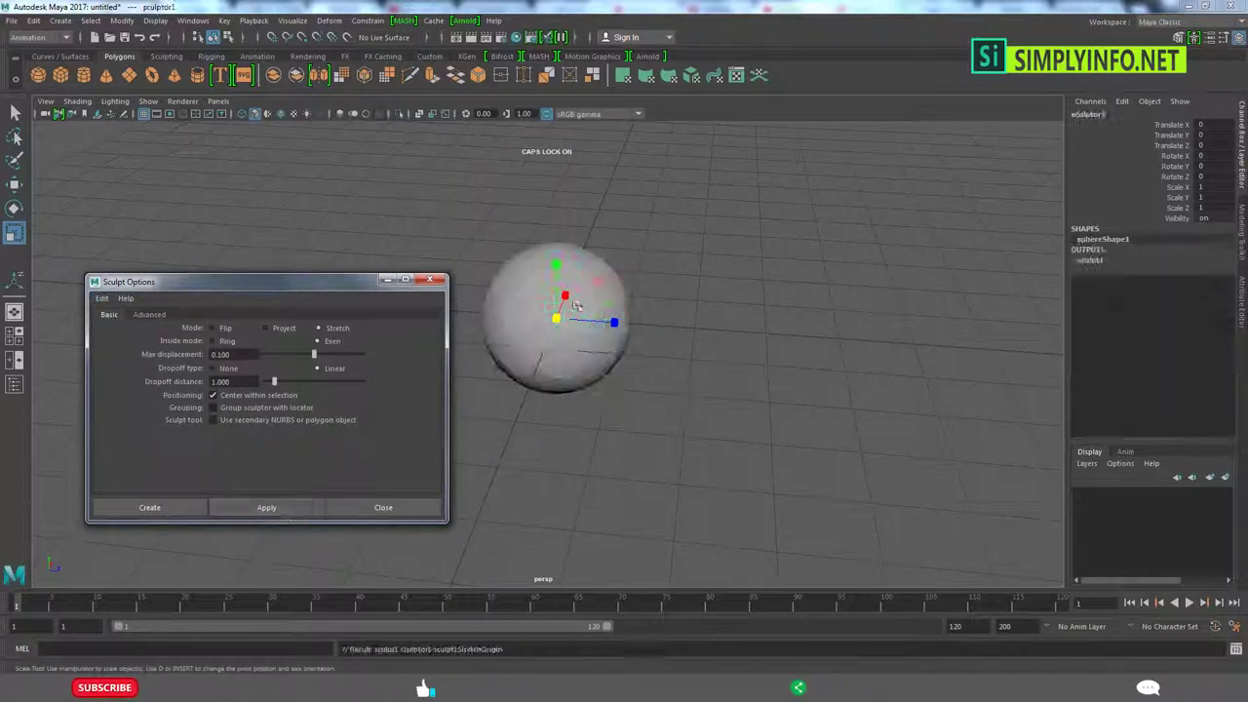
pyautogui.click(429, 282)
pyautogui.keyDown('alt'); pyautogui.moveTo(716, 346); pyautogui.dragTo(768, 339); pyautogui.keyUp('alt')
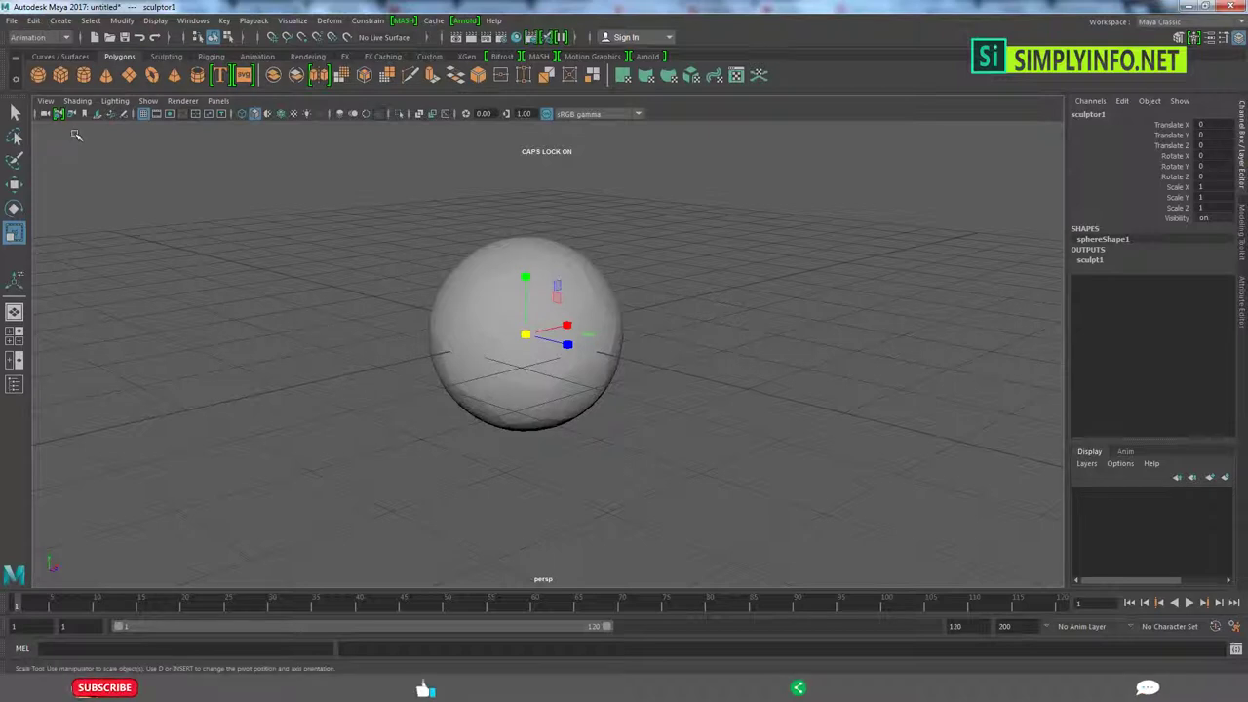
# Delete the ball's construction history and extrude all of its faces.
pyautogui.click(33, 21)
pyautogui.moveTo(76, 187)
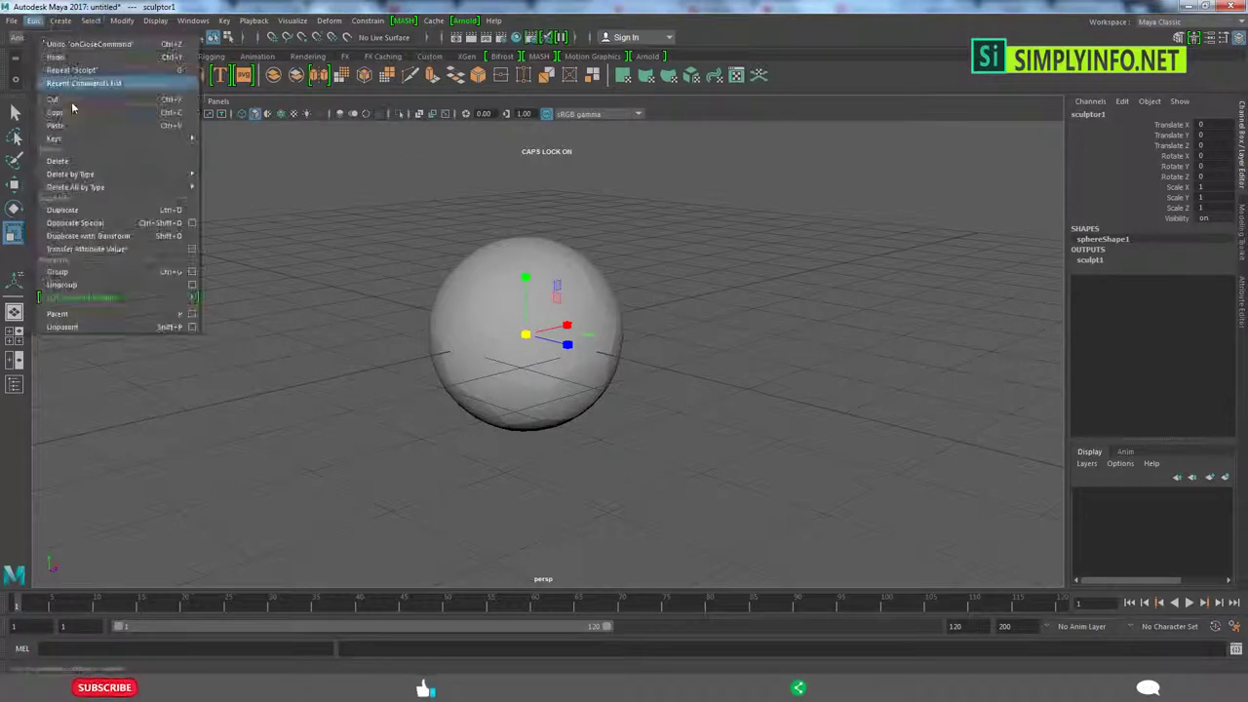
pyautogui.click(274, 203)
pyautogui.keyDown('shift'); pyautogui.rightClick(553, 278); pyautogui.keyUp('shift')
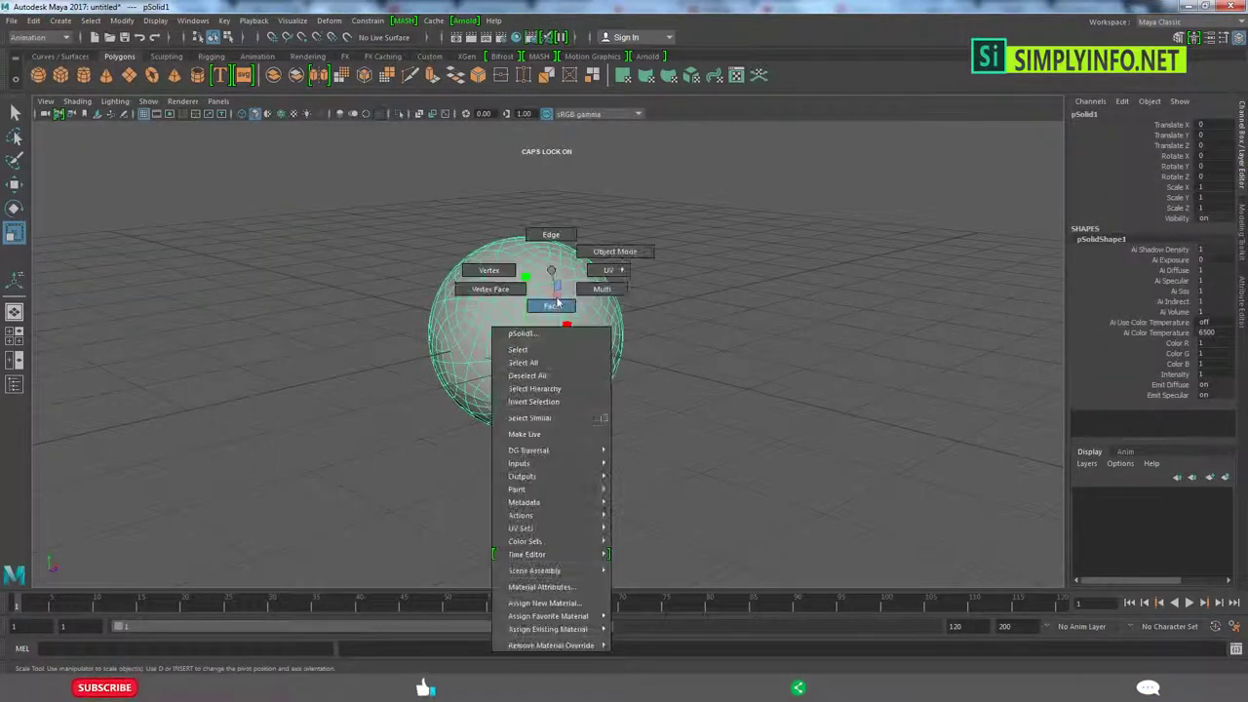
pyautogui.keyDown('shift'); pyautogui.rightClick(533, 263); pyautogui.keyUp('shift')
pyautogui.click(534, 299)
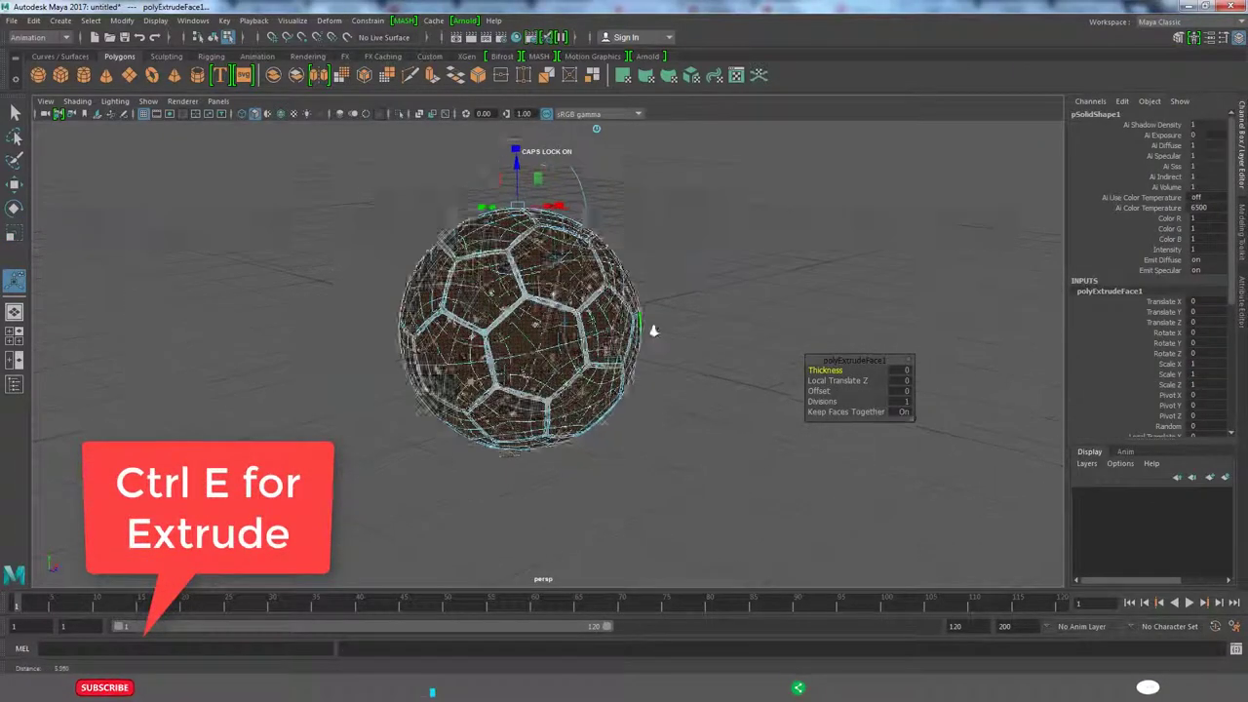
pyautogui.scroll(3, 650, 329)
pyautogui.keyDown('alt'); pyautogui.moveTo(602, 285); pyautogui.dragTo(659, 282); pyautogui.keyUp('alt')
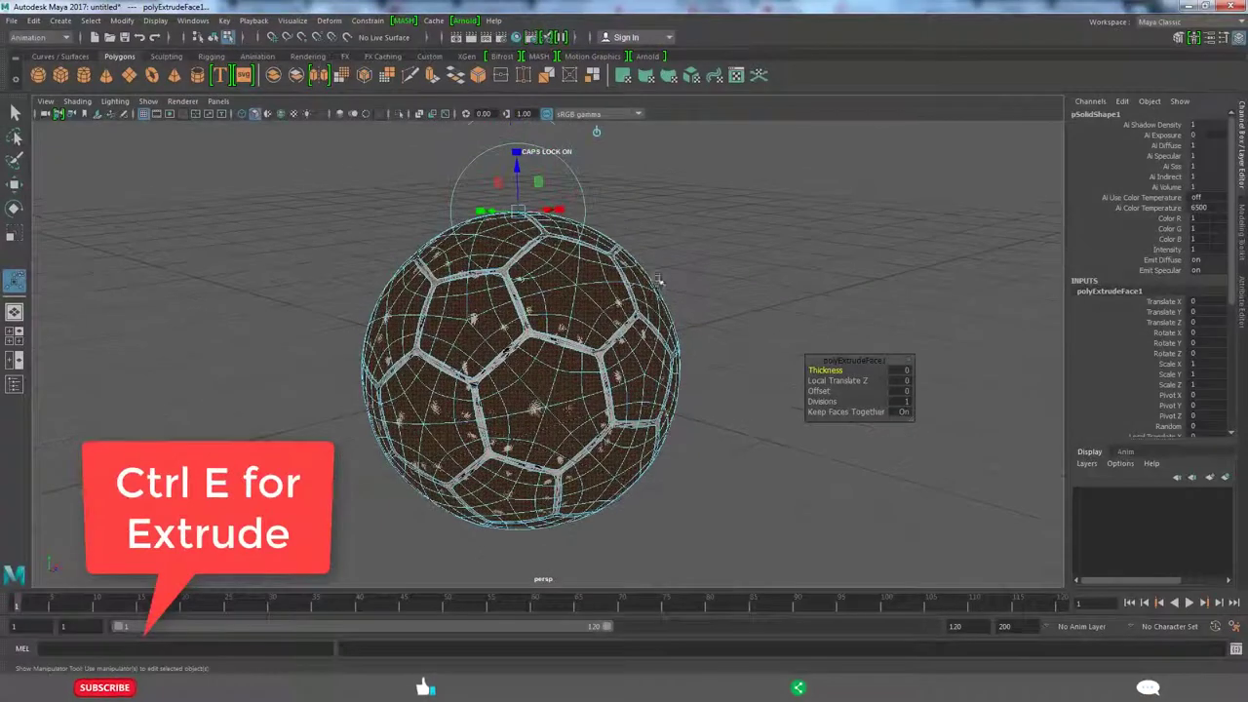
# Set the polyExtrudeFace1 Offset to -0.05, trying -0.01 and -0.02 first.
pyautogui.hotkey('ctrl', 'z')
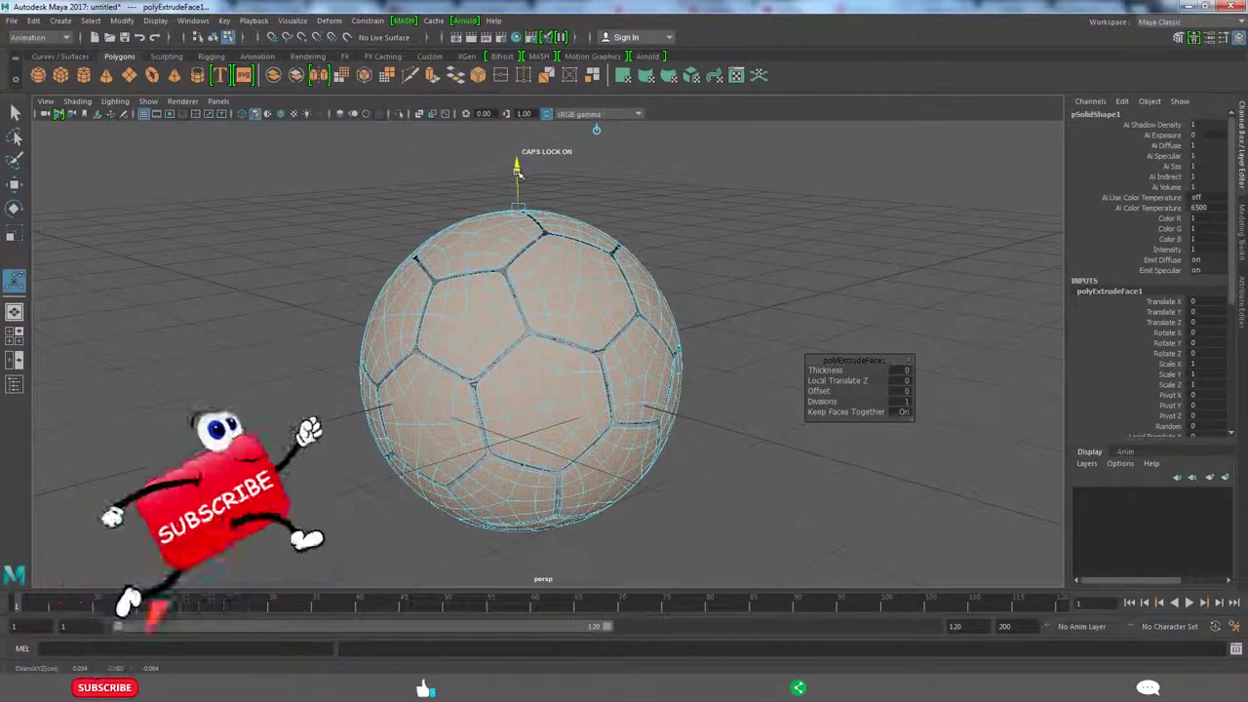
pyautogui.click(541, 252)
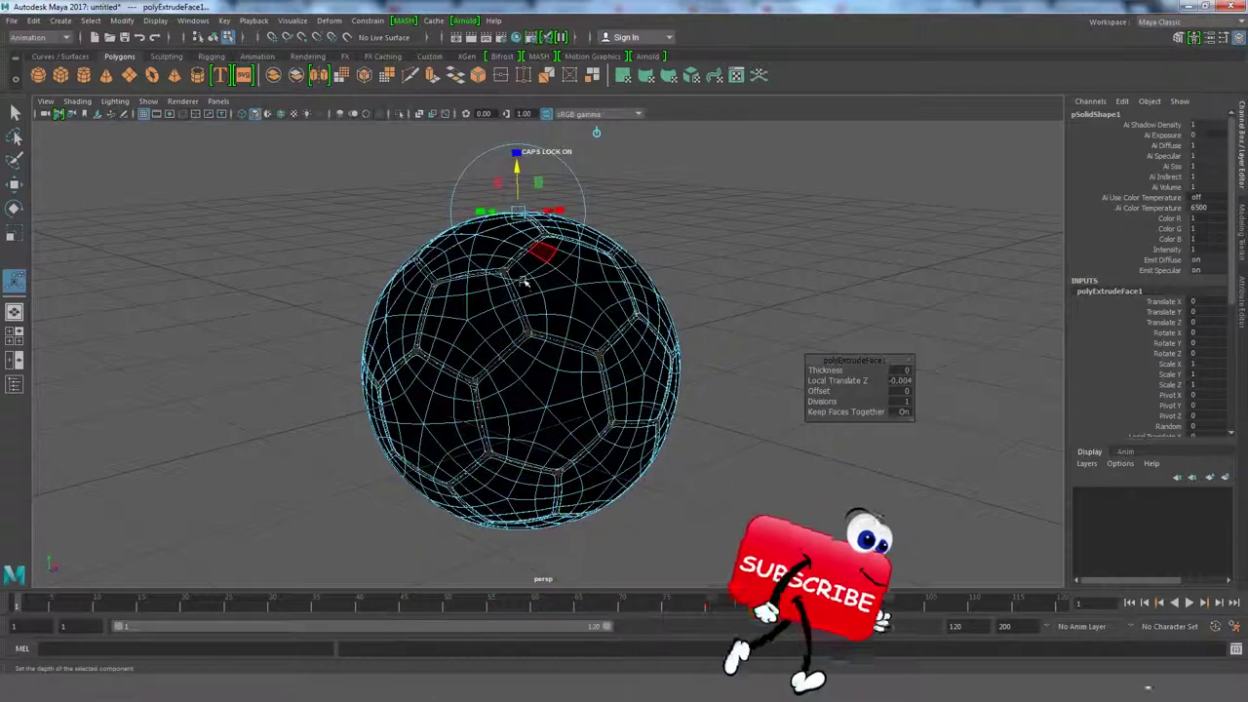
pyautogui.moveTo(812, 381); pyautogui.dragTo(813, 381)
pyautogui.click(901, 391)
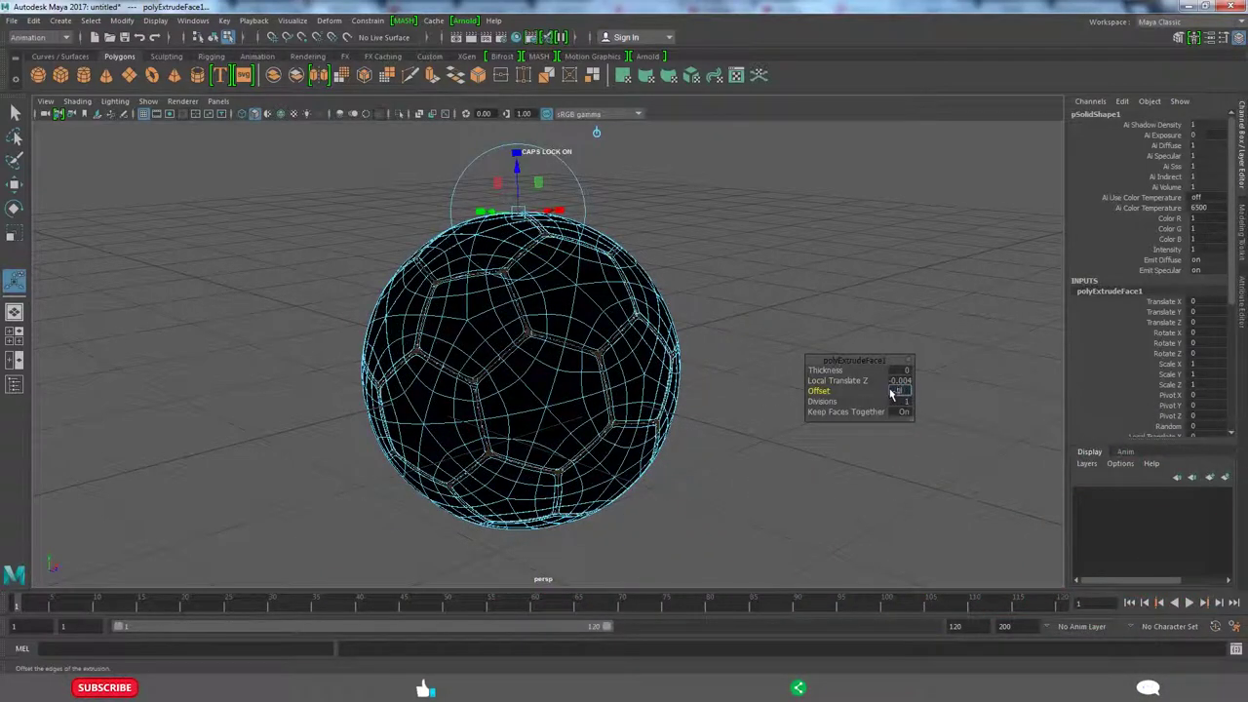
pyautogui.write('.01')
pyautogui.press('Return')
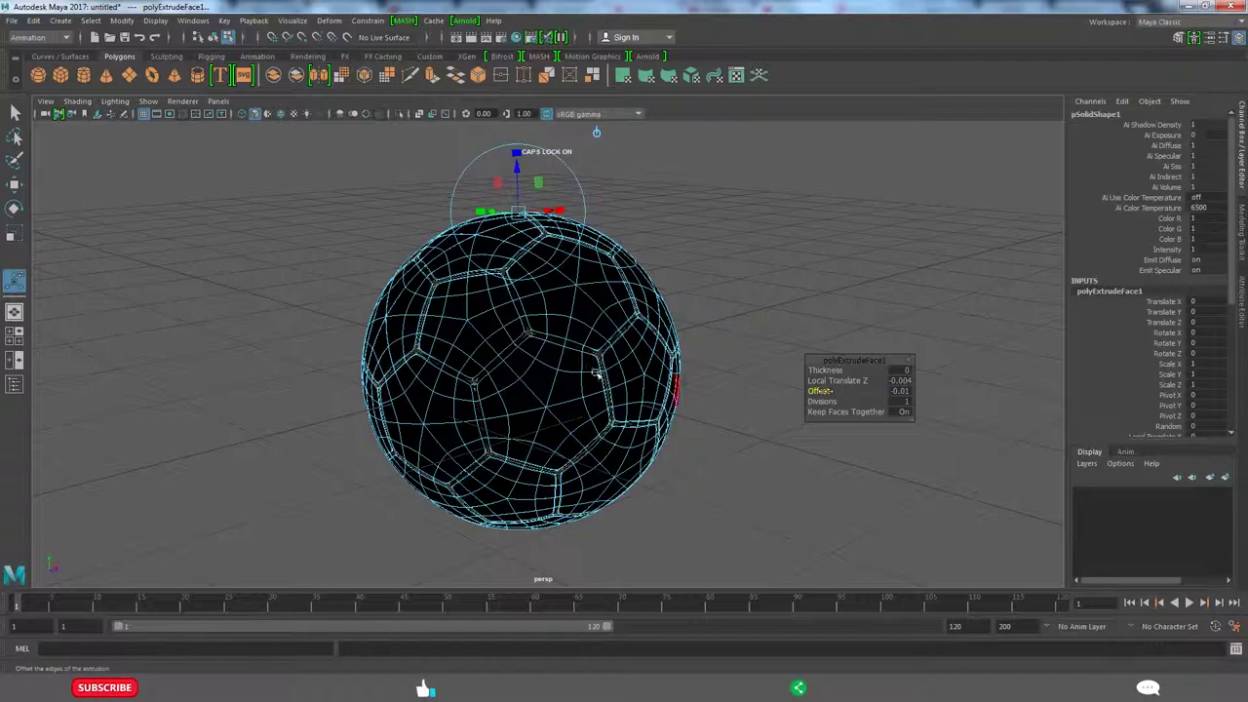
pyautogui.keyDown('alt'); pyautogui.moveTo(458, 320); pyautogui.dragTo(732, 462, button='right'); pyautogui.keyUp('alt')
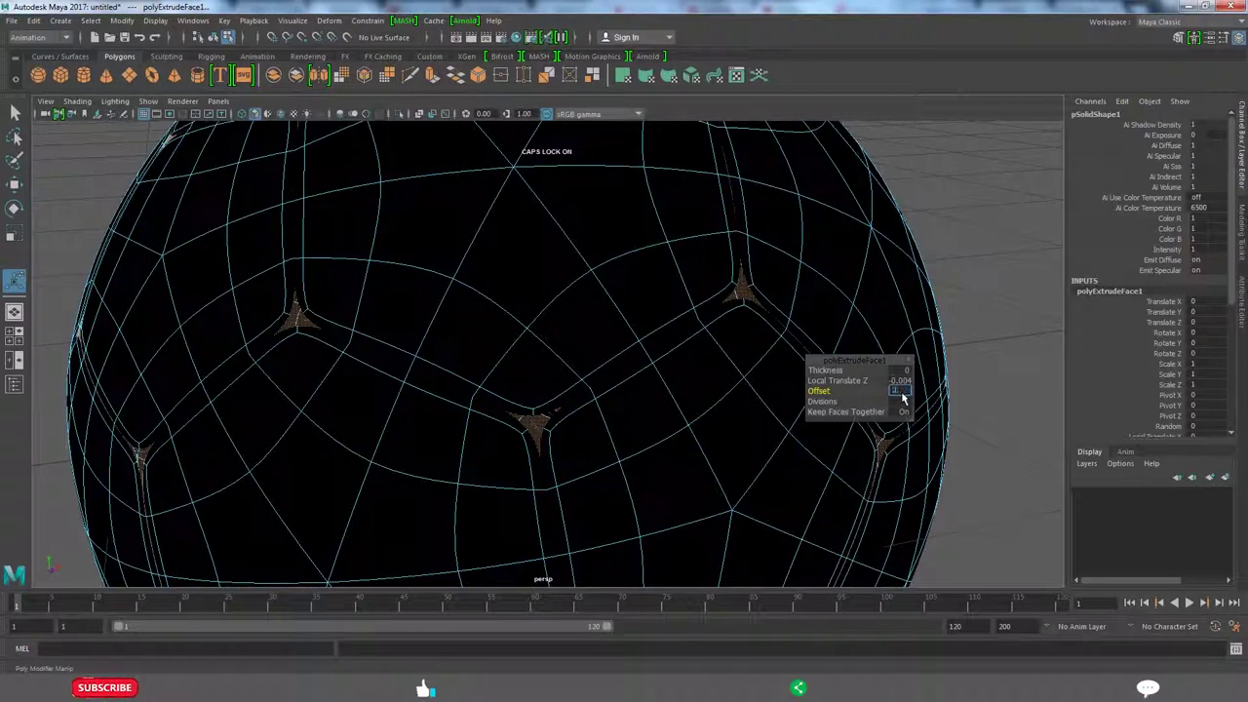
pyautogui.write('-.02')
pyautogui.press('Return')
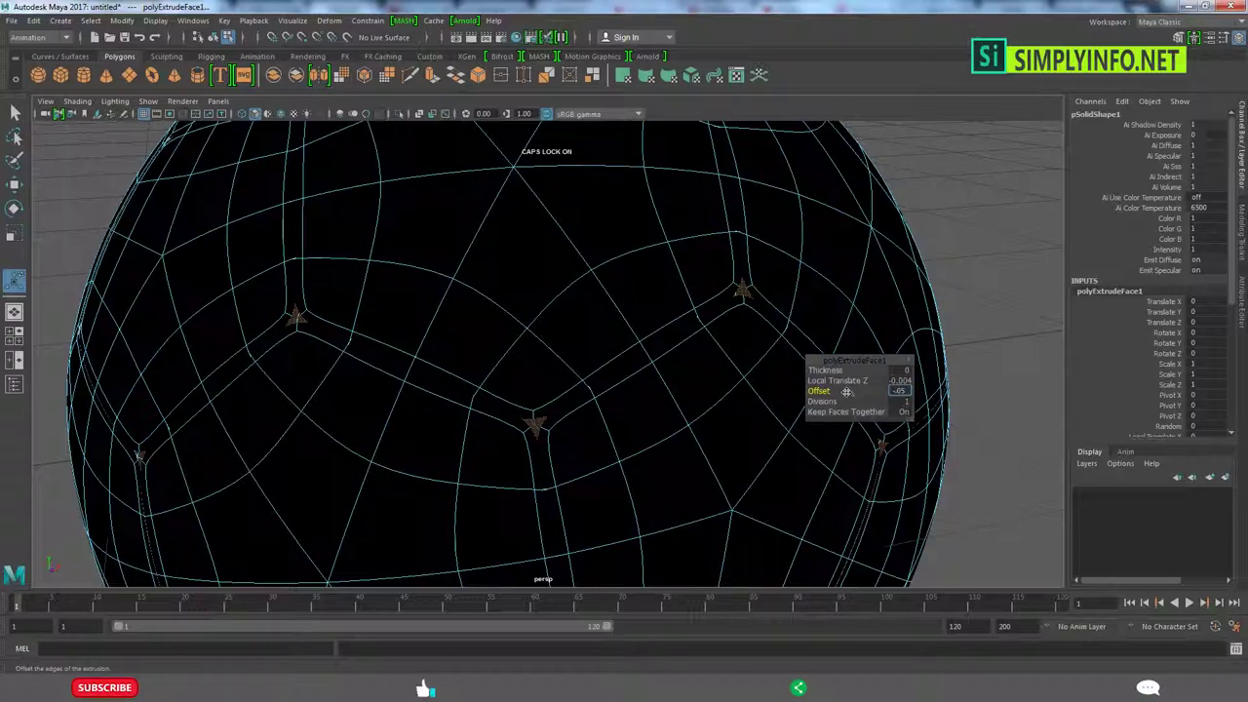
pyautogui.press('Return')
# Orbit around the ball and return it to Object Mode.
pyautogui.scroll(-5, 655, 312)
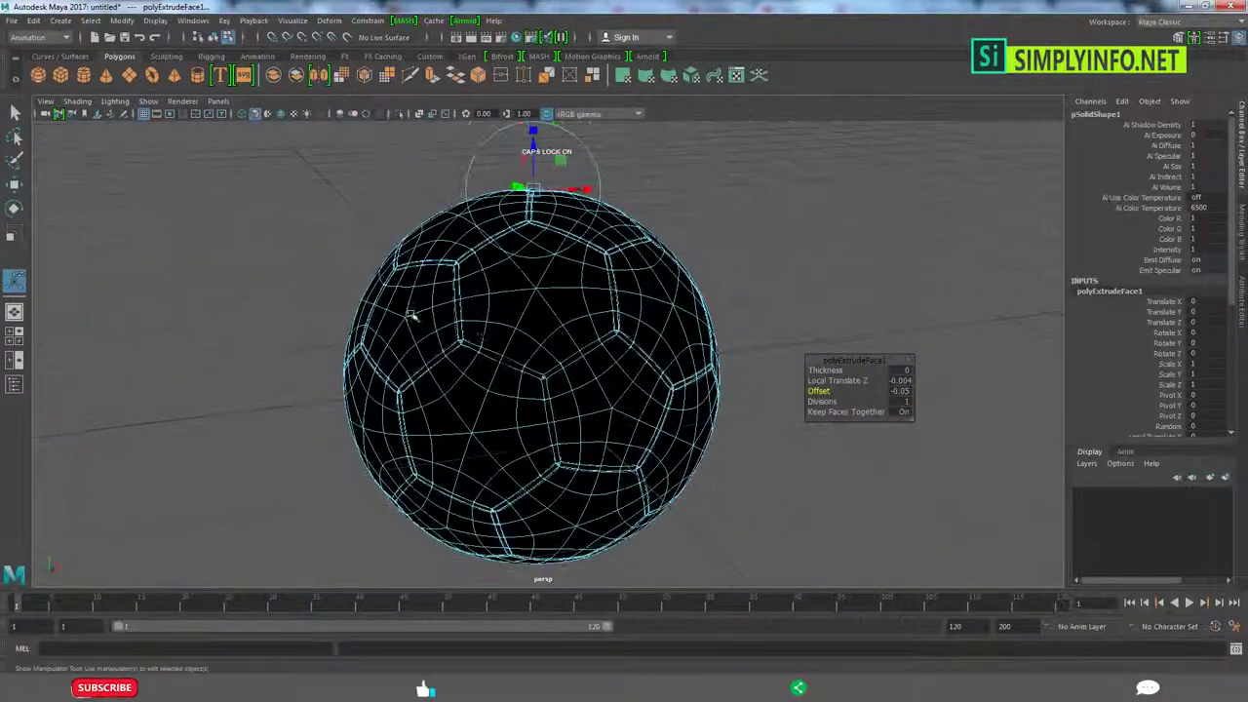
pyautogui.scroll(5, 542, 372)
pyautogui.moveTo(660, 388)
pyautogui.keyDown('alt'); pyautogui.mouseDown()
pyautogui.moveTo(589, 340)
pyautogui.moveTo(563, 346)
pyautogui.moveTo(498, 274)
pyautogui.moveTo(541, 244)
pyautogui.moveTo(614, 141)
pyautogui.moveTo(583, 404)
pyautogui.moveTo(508, 396)
pyautogui.moveTo(521, 354)
pyautogui.mouseUp(); pyautogui.keyUp('alt')
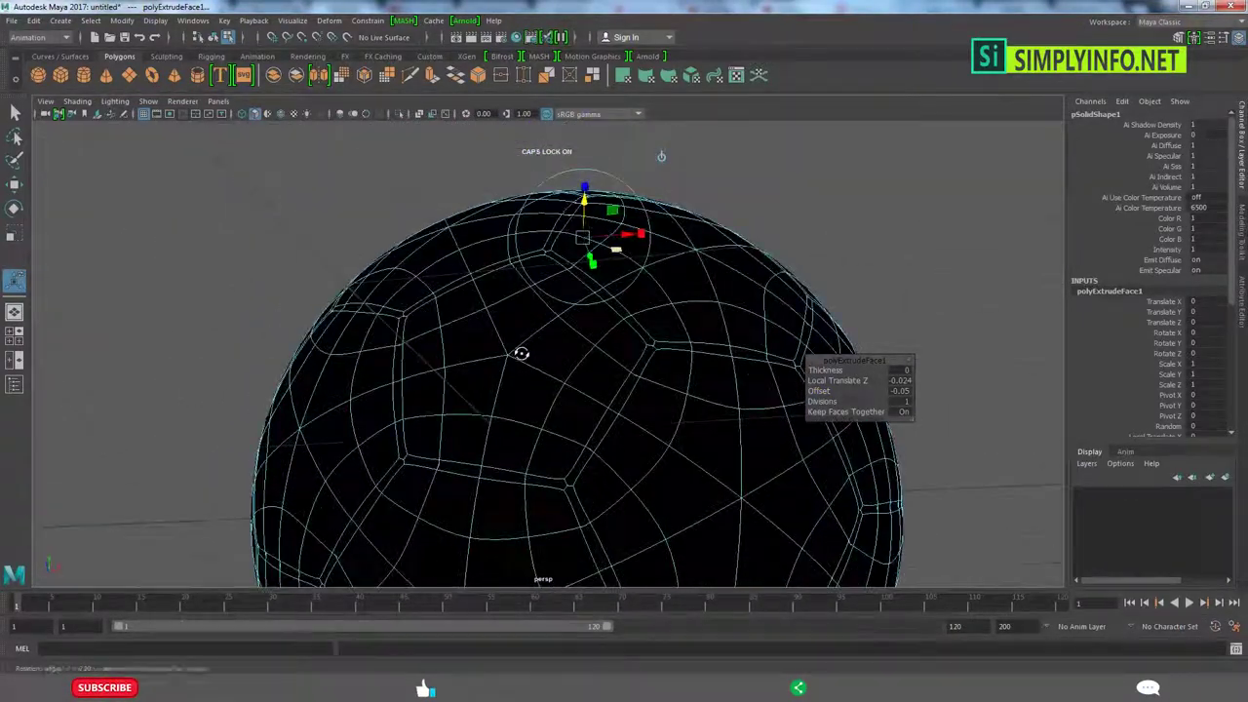
pyautogui.moveTo(522, 354); pyautogui.dragTo(580, 290, button='right')
pyautogui.scroll(-3, 691, 432)
pyautogui.scroll(-2, 607, 335)
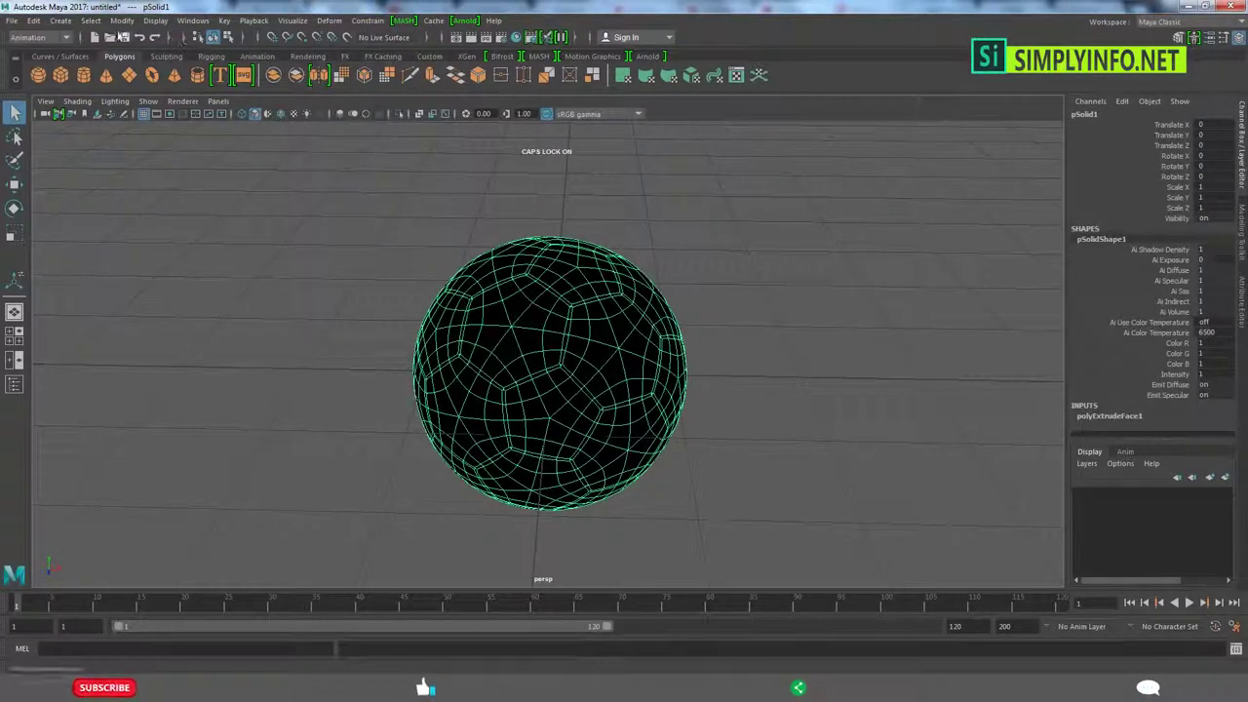
# In the Modeling menu set, reverse the ball's normals and reveal polyExtrudeFace1 in the Channel Box.
pyautogui.click(39, 38)
pyautogui.click(39, 47)
pyautogui.click(365, 23)
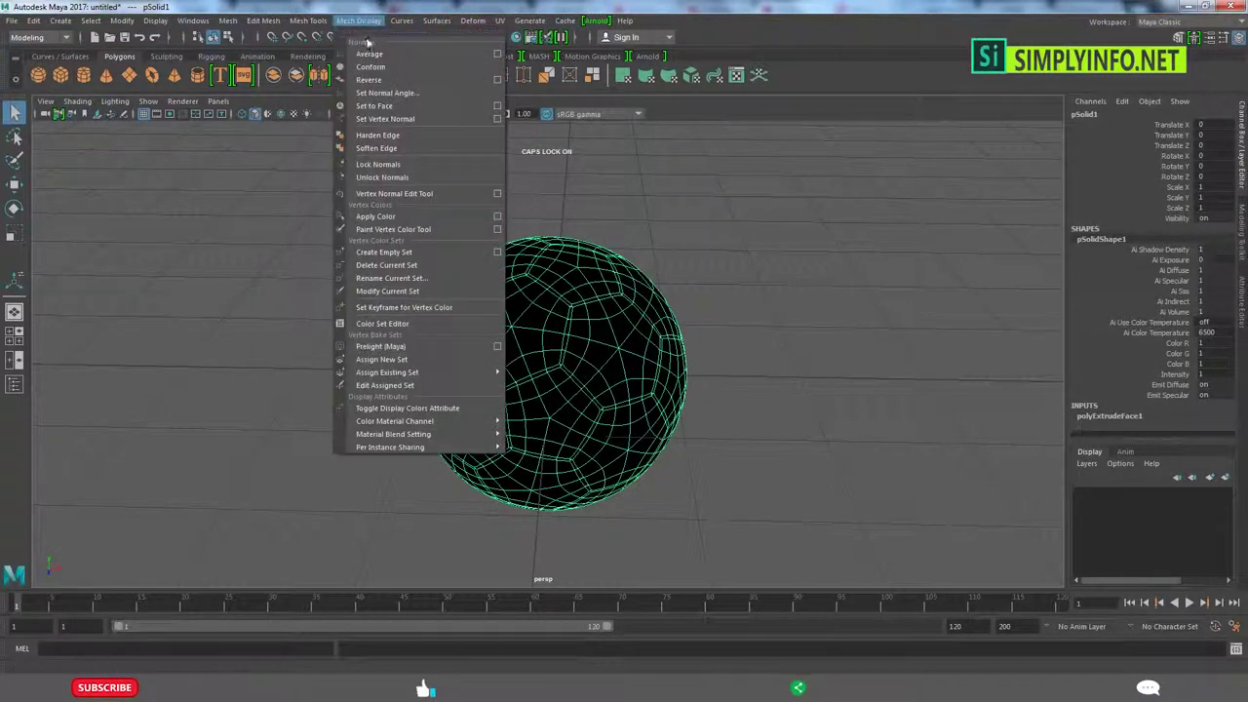
pyautogui.click(367, 80)
pyautogui.click(809, 357)
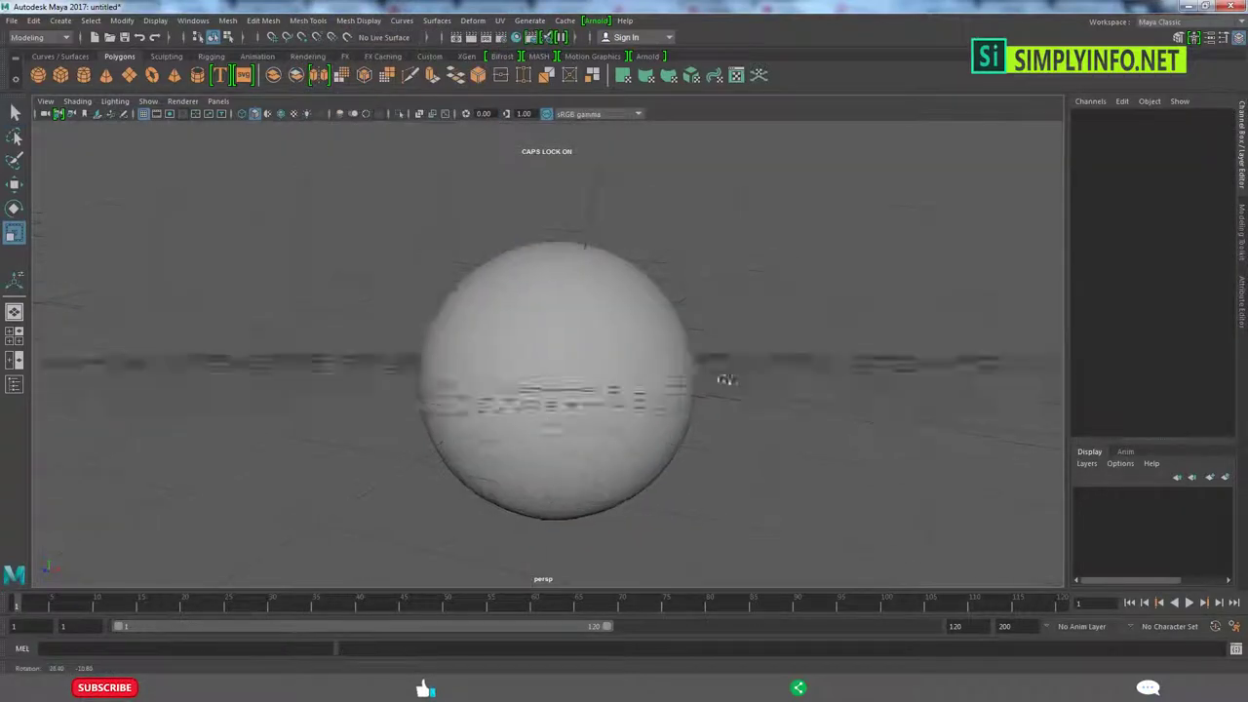
pyautogui.click(636, 391)
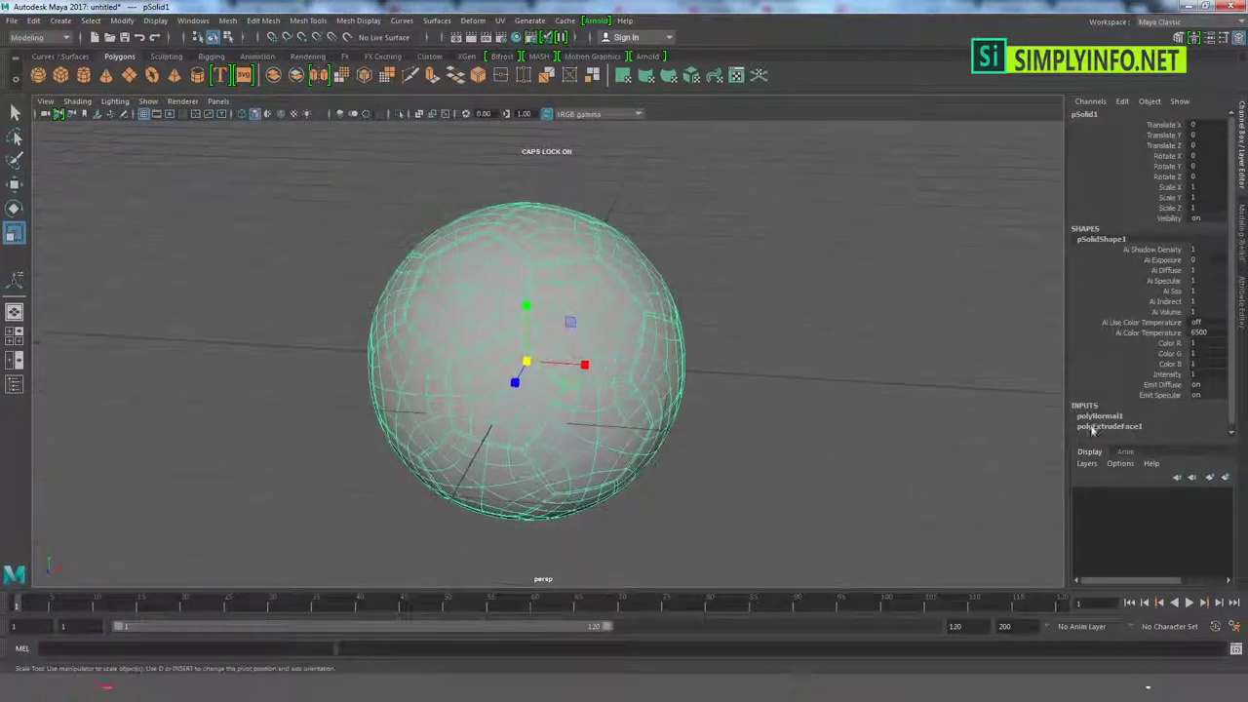
pyautogui.click(1109, 430)
pyautogui.scroll(-3, 1170, 351)
# Drag polyExtrudeFace1's Local Translate Z to -0.104 to deepen the panels.
pyautogui.scroll(-3, 1176, 343)
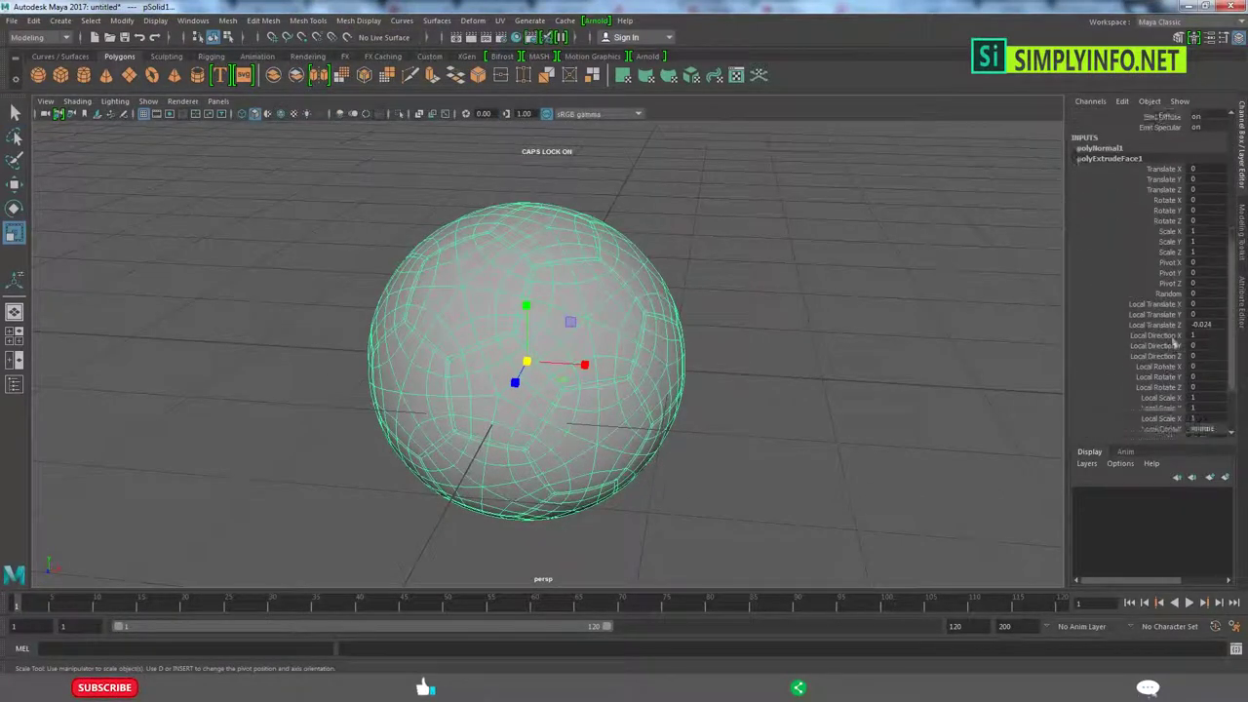
pyautogui.moveTo(774, 462); pyautogui.dragTo(712, 474, button='middle')
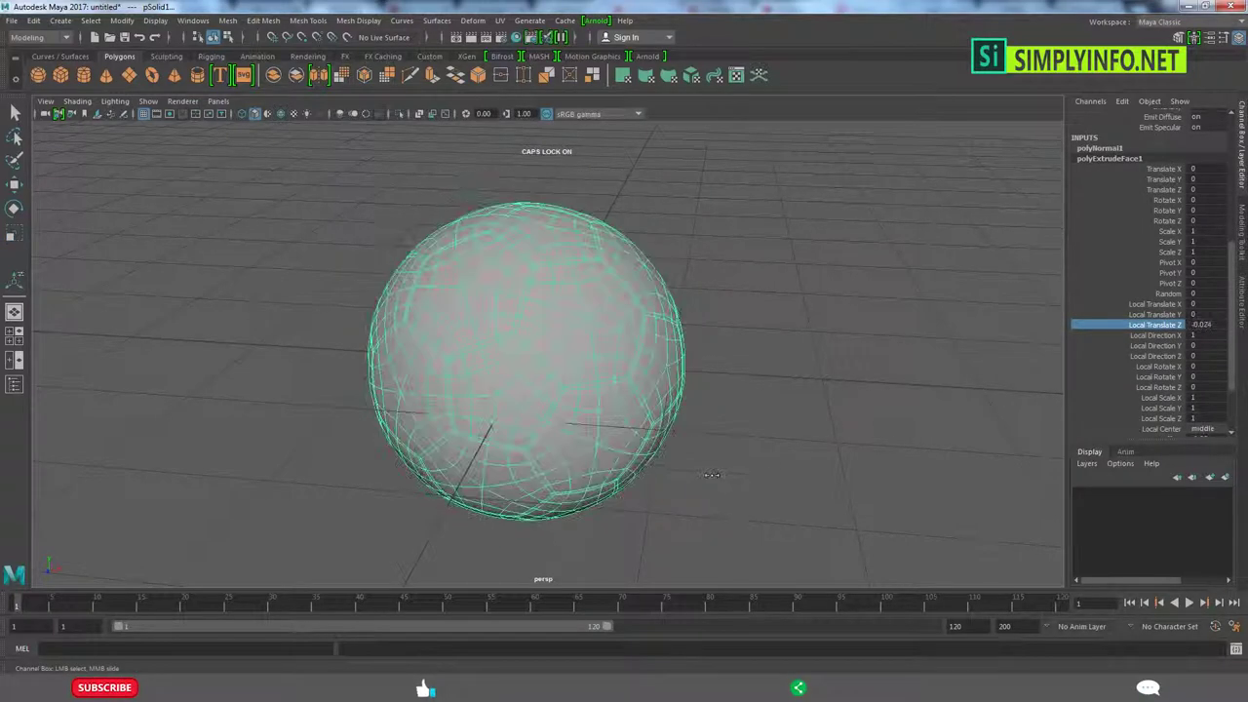
pyautogui.click(707, 477)
pyautogui.keyDown('alt'); pyautogui.moveTo(791, 474); pyautogui.dragTo(693, 420); pyautogui.keyUp('alt')
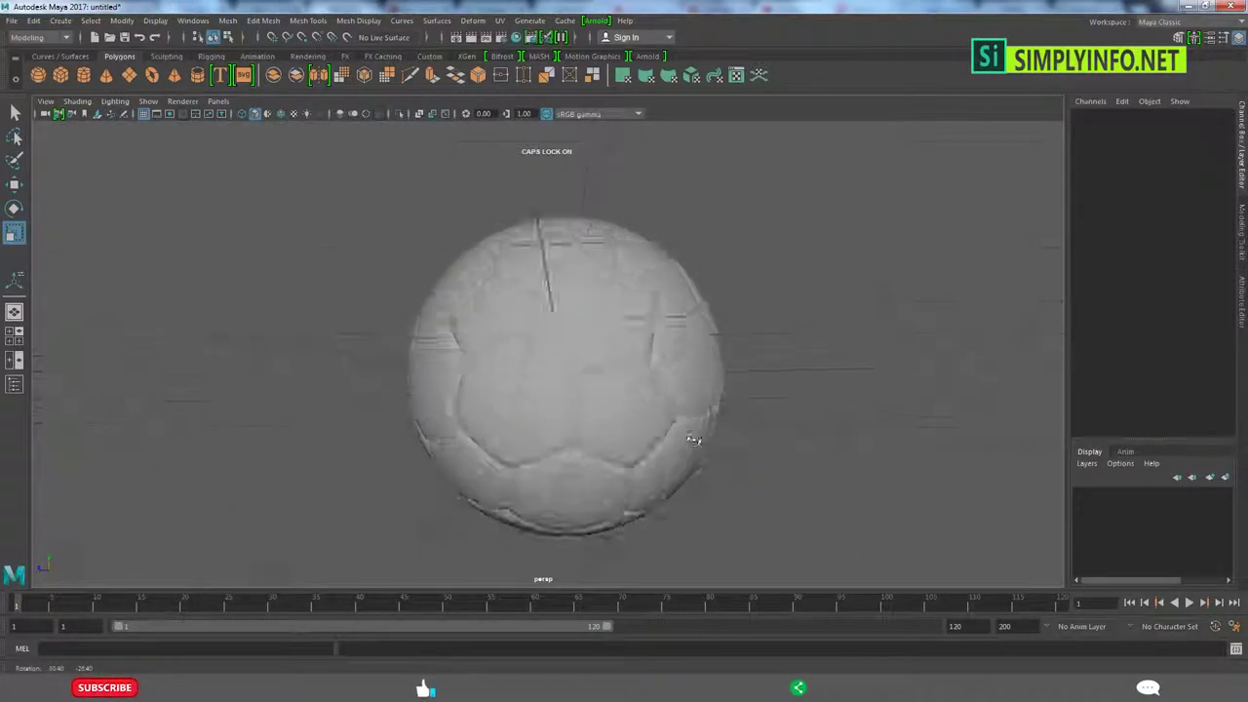
pyautogui.click(689, 419)
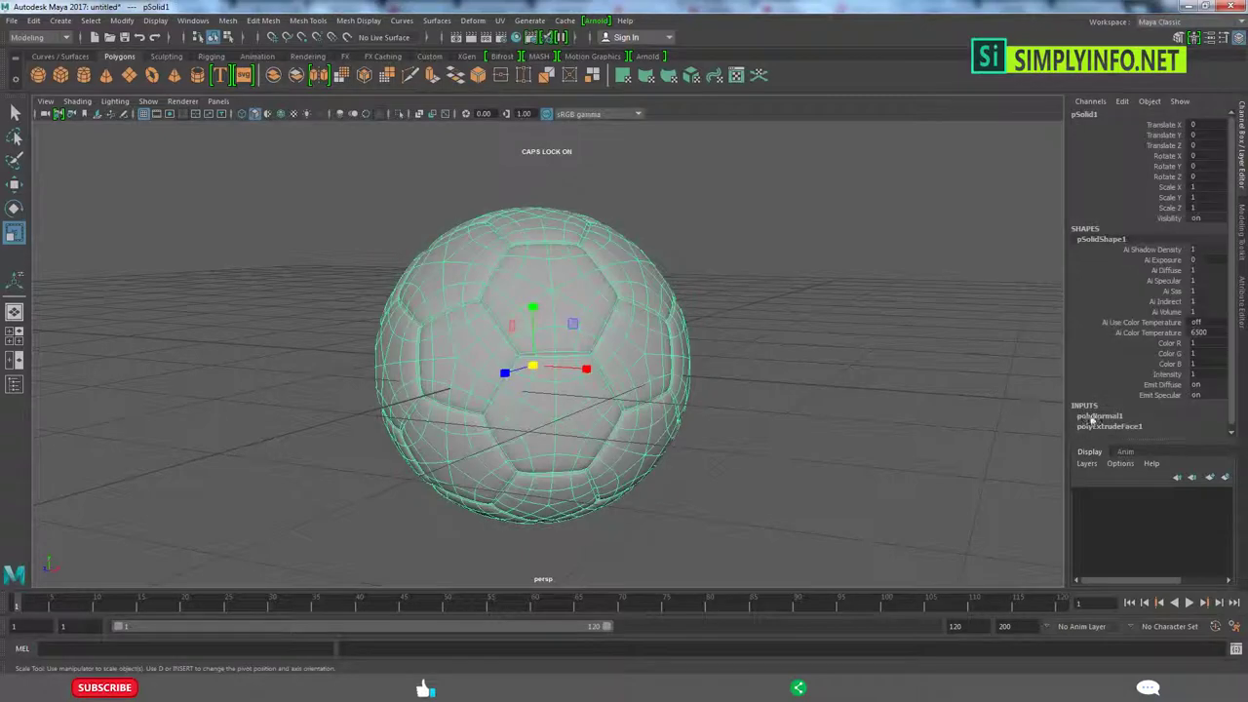
pyautogui.click(1121, 427)
pyautogui.scroll(-5, 1151, 431)
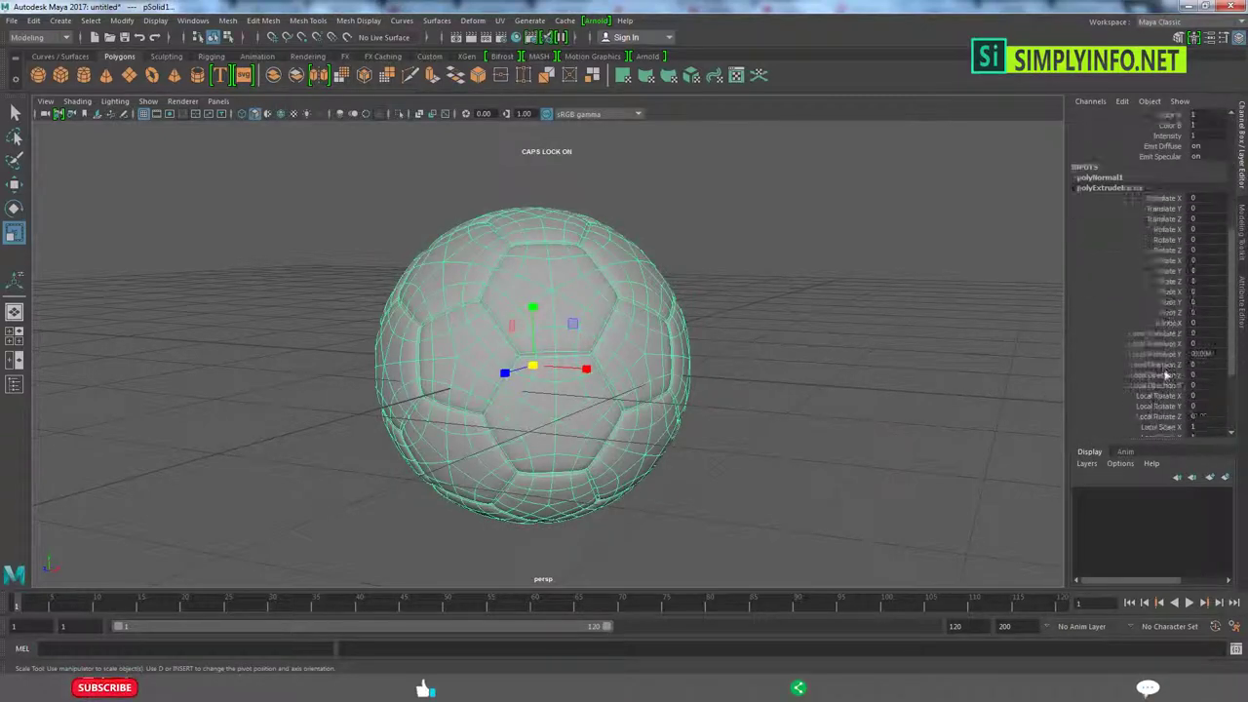
pyautogui.moveTo(772, 456); pyautogui.dragTo(758, 462, button='middle')
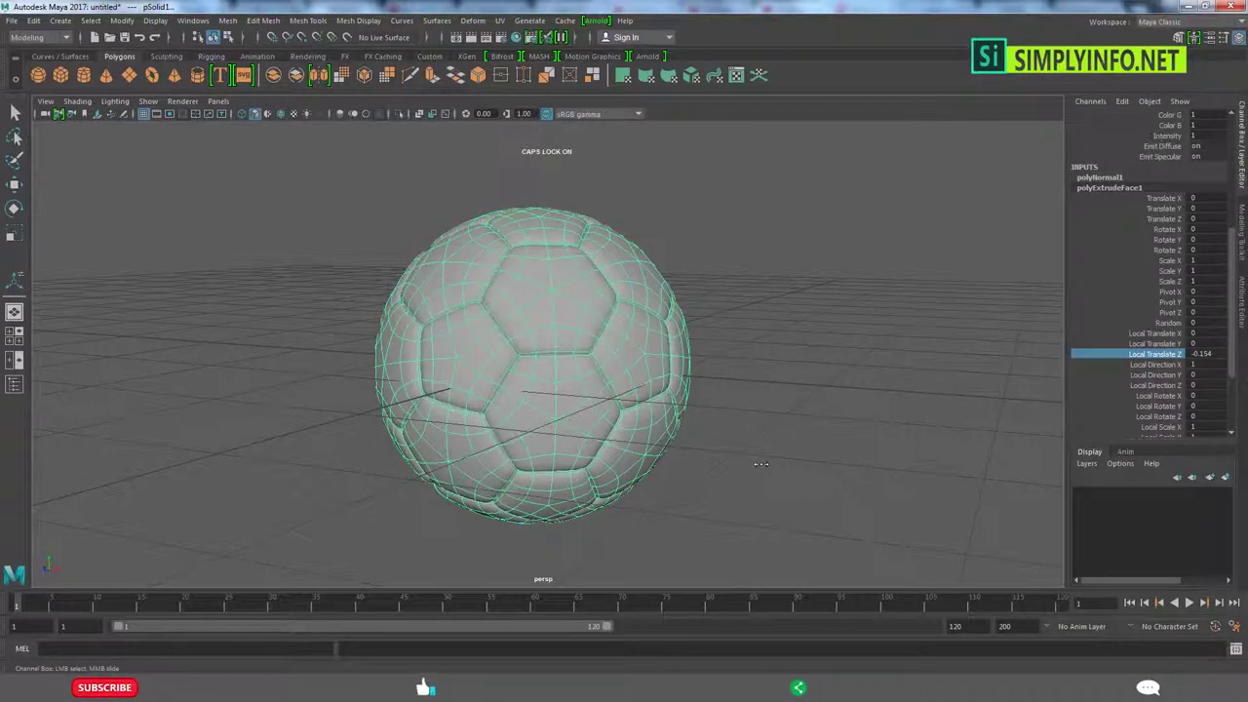
# Reduce the extrusion Offset to -0.04 and orbit to inspect the seams.
pyautogui.scroll(-3, 1169, 384)
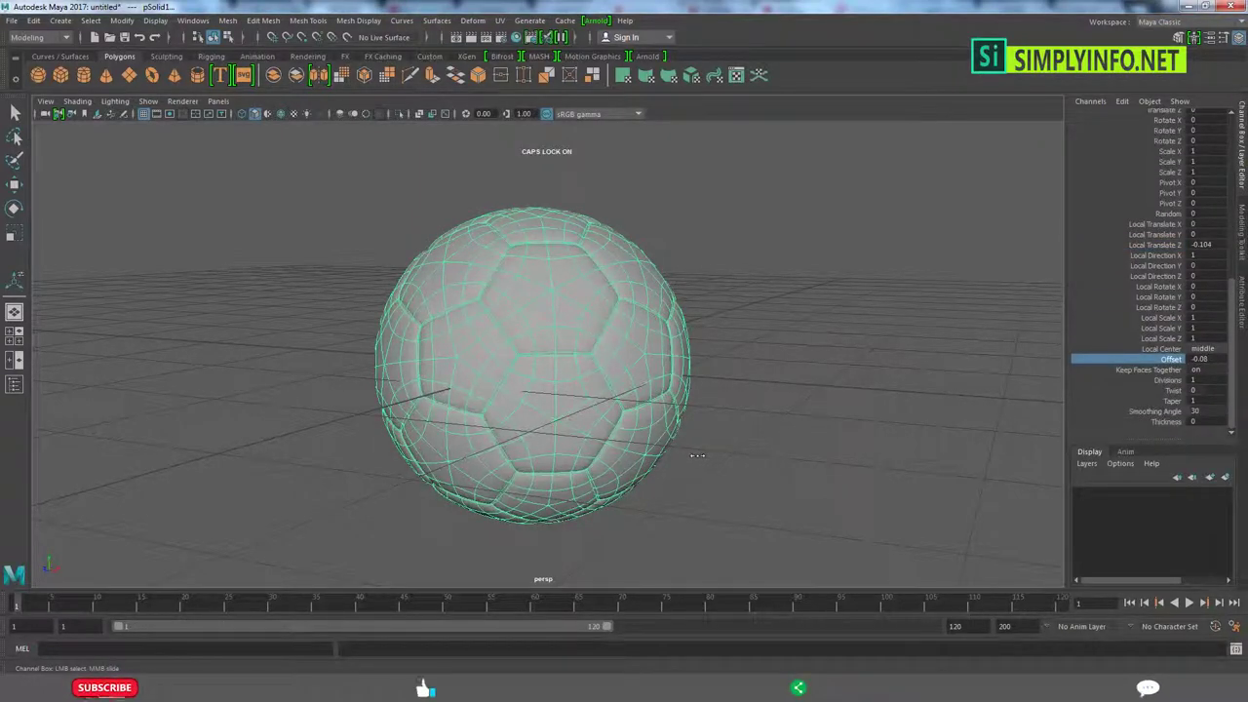
pyautogui.scroll(5, 697, 455)
pyautogui.scroll(3, 735, 450)
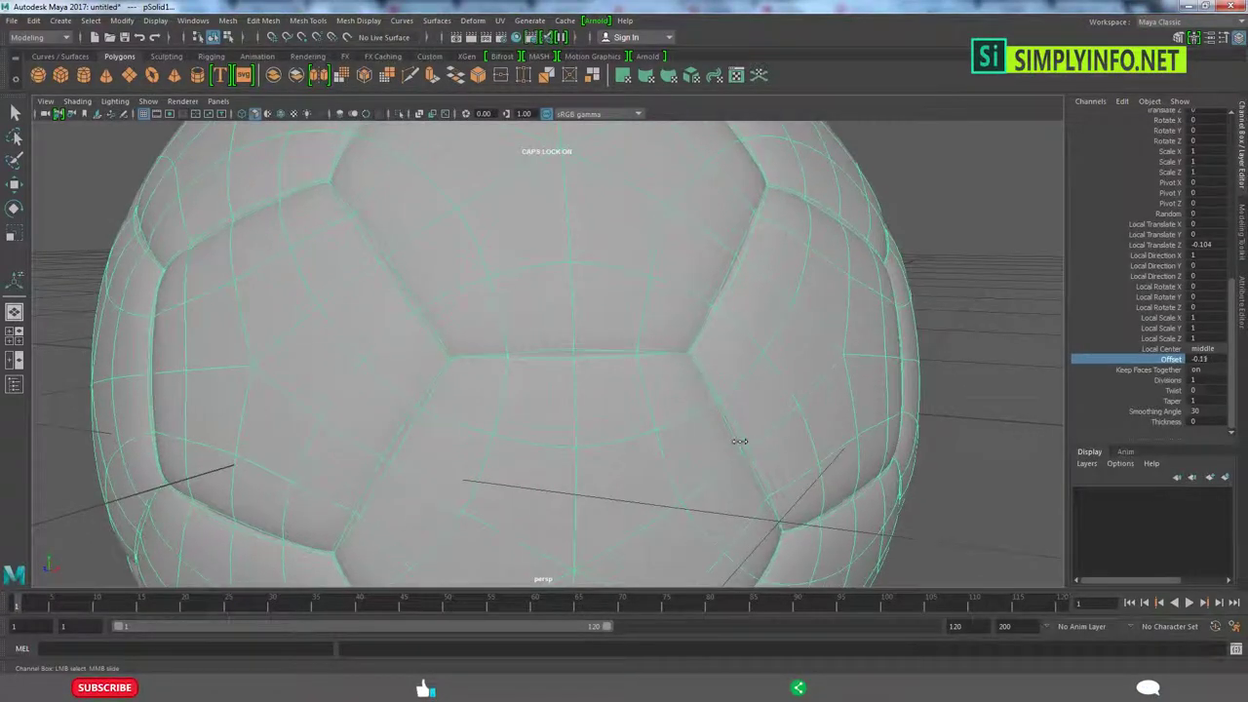
pyautogui.moveTo(740, 442); pyautogui.dragTo(744, 446, button='middle')
pyautogui.scroll(-5, 734, 450)
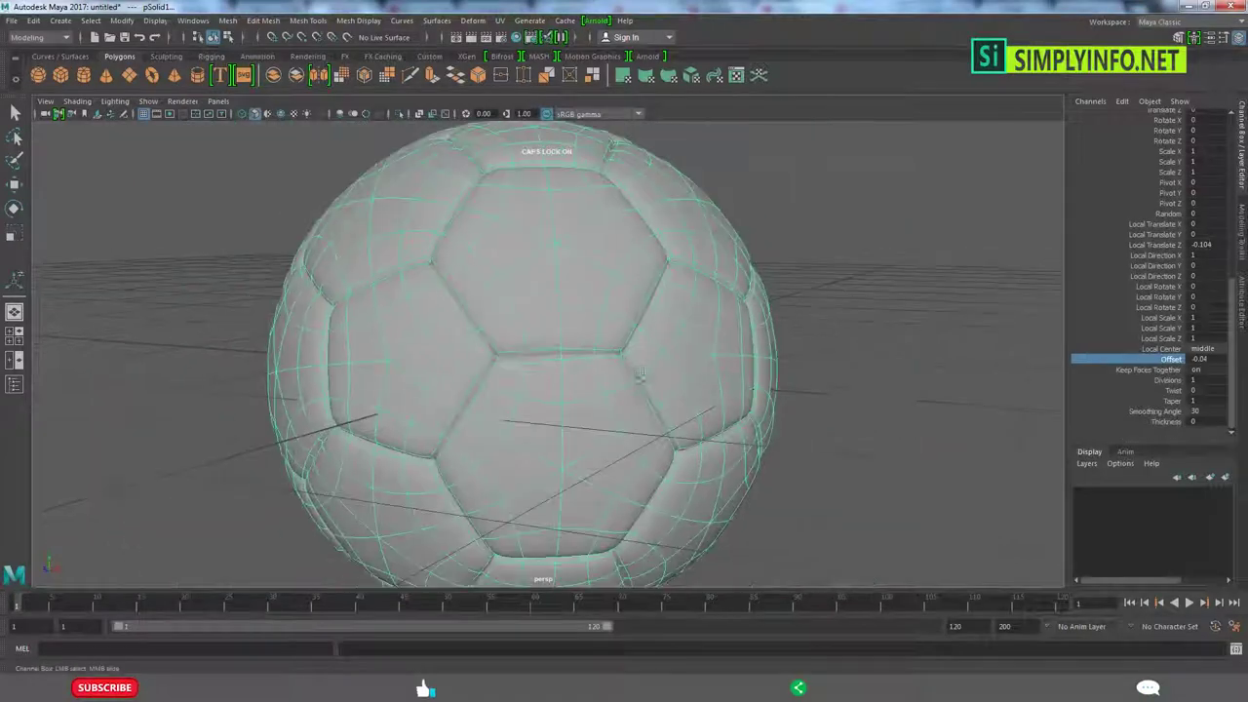
pyautogui.click(731, 400)
pyautogui.scroll(-3, 731, 400)
pyautogui.scroll(-2, 469, 349)
pyautogui.scroll(2, 470, 349)
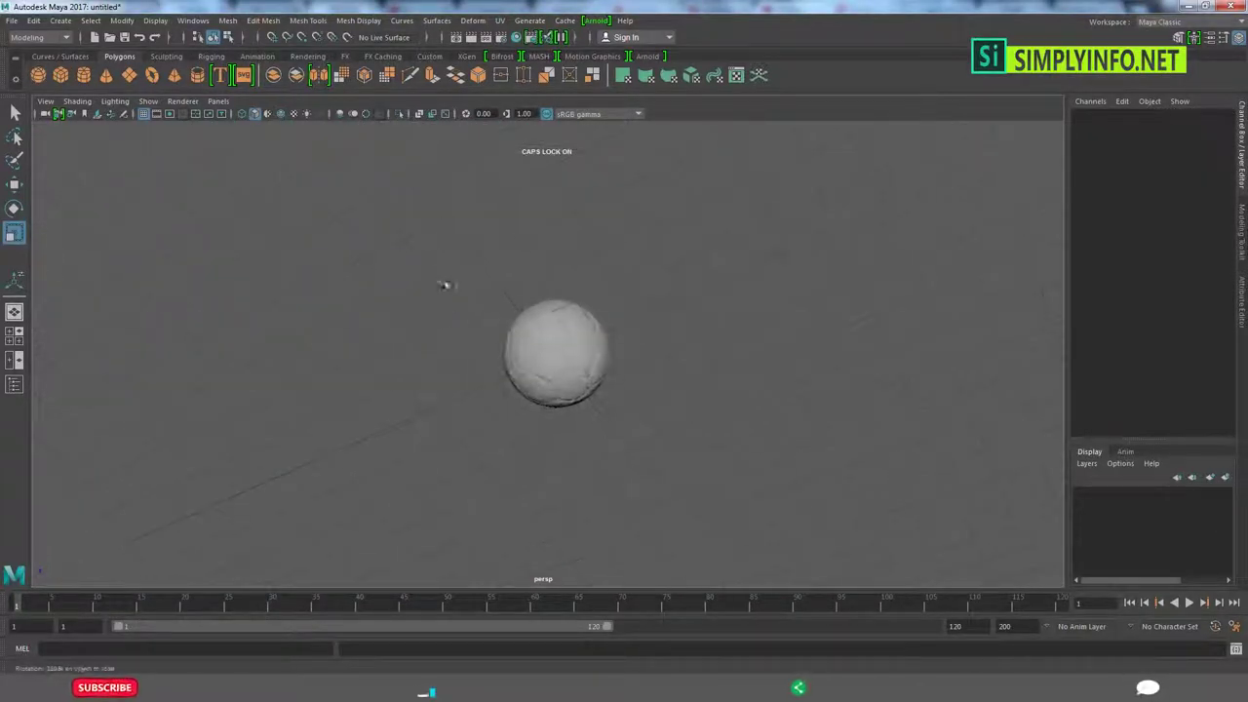
pyautogui.scroll(5, 446, 279)
pyautogui.keyDown('alt'); pyautogui.moveTo(849, 538); pyautogui.dragTo(628, 265); pyautogui.keyUp('alt')
pyautogui.scroll(-5, 721, 423)
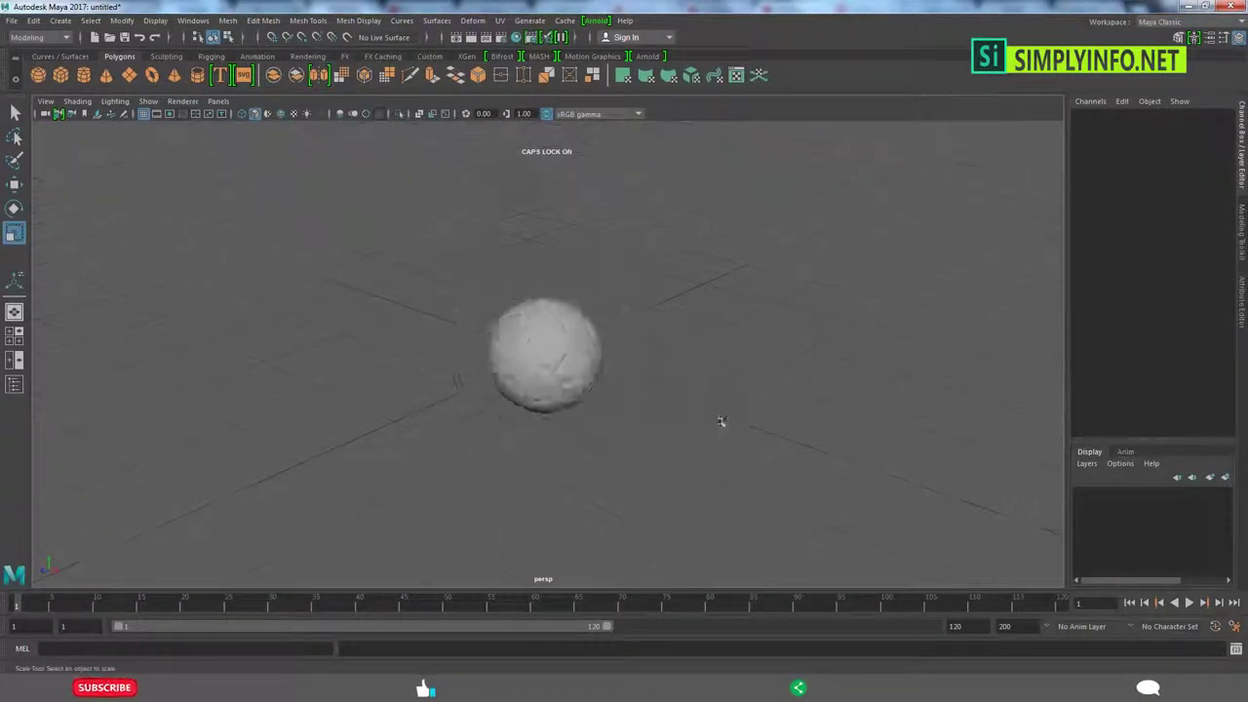
pyautogui.moveTo(721, 423)
pyautogui.keyDown('alt'); pyautogui.mouseDown()
pyautogui.moveTo(618, 381)
pyautogui.moveTo(556, 408)
pyautogui.mouseUp(); pyautogui.keyUp('alt')
# Assign a new aiStandard material (aiStandard1) to the whole ball and show its attributes.
pyautogui.click(544, 354)
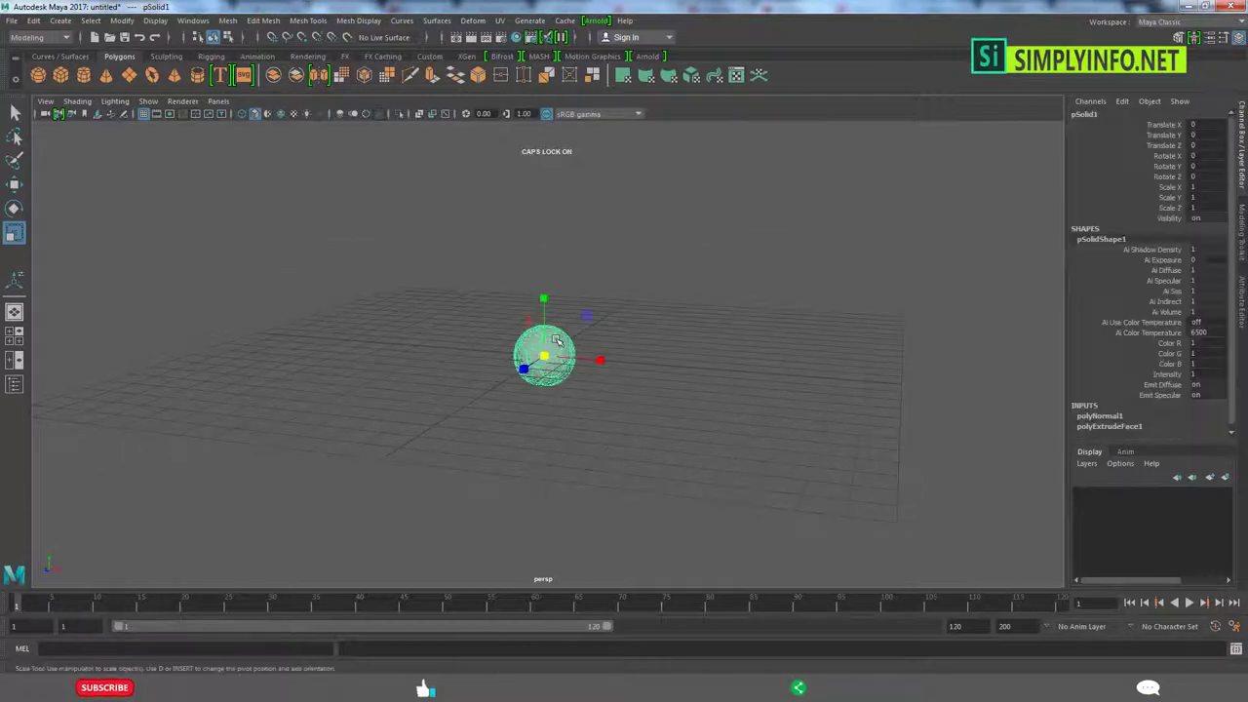
pyautogui.moveTo(544, 351); pyautogui.dragTo(556, 629, button='right')
pyautogui.click(517, 371)
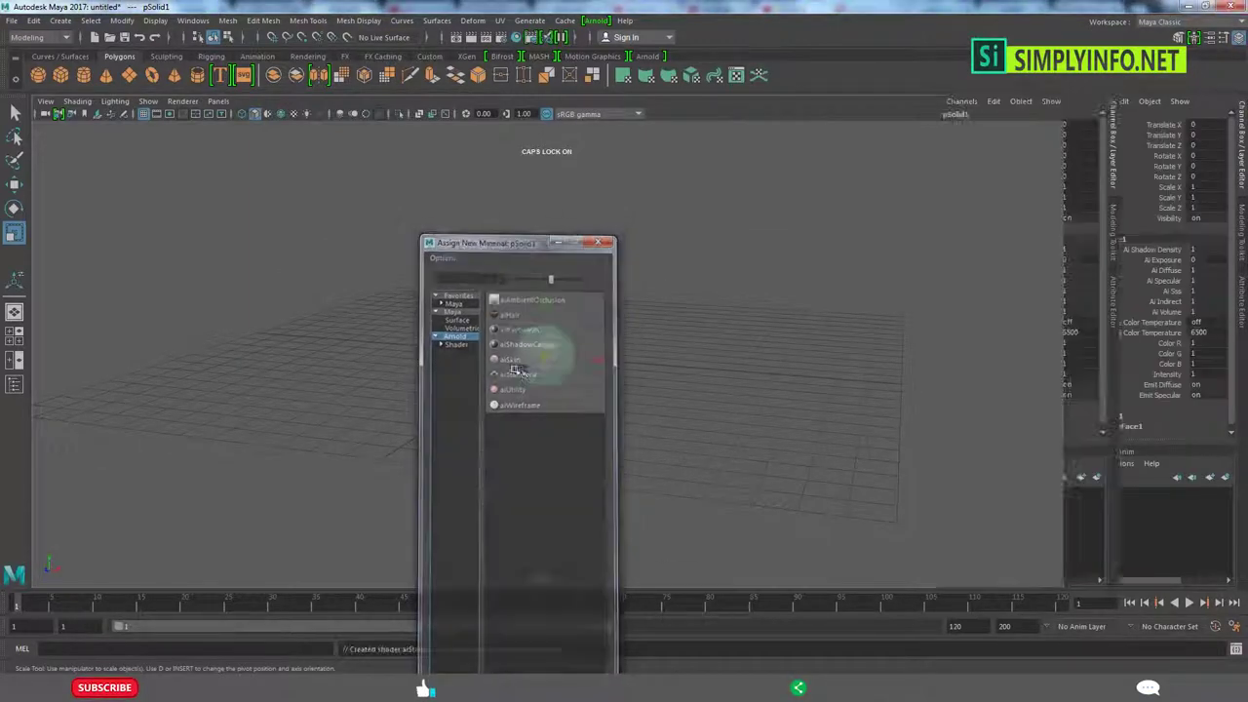
pyautogui.moveTo(503, 314); pyautogui.dragTo(510, 398, button='right')
pyautogui.click(512, 631)
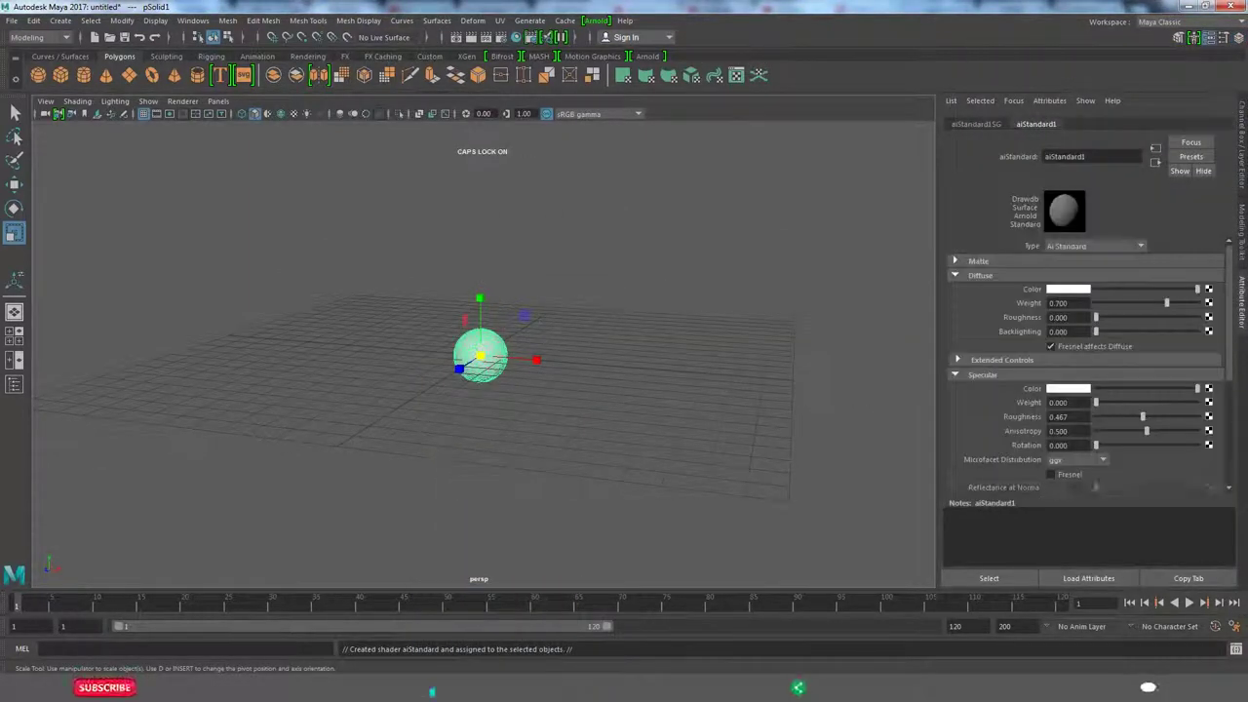
# Turn off the wireframe overlay and orbit in to view the ball's panels.
pyautogui.click(516, 410)
pyautogui.scroll(5, 516, 410)
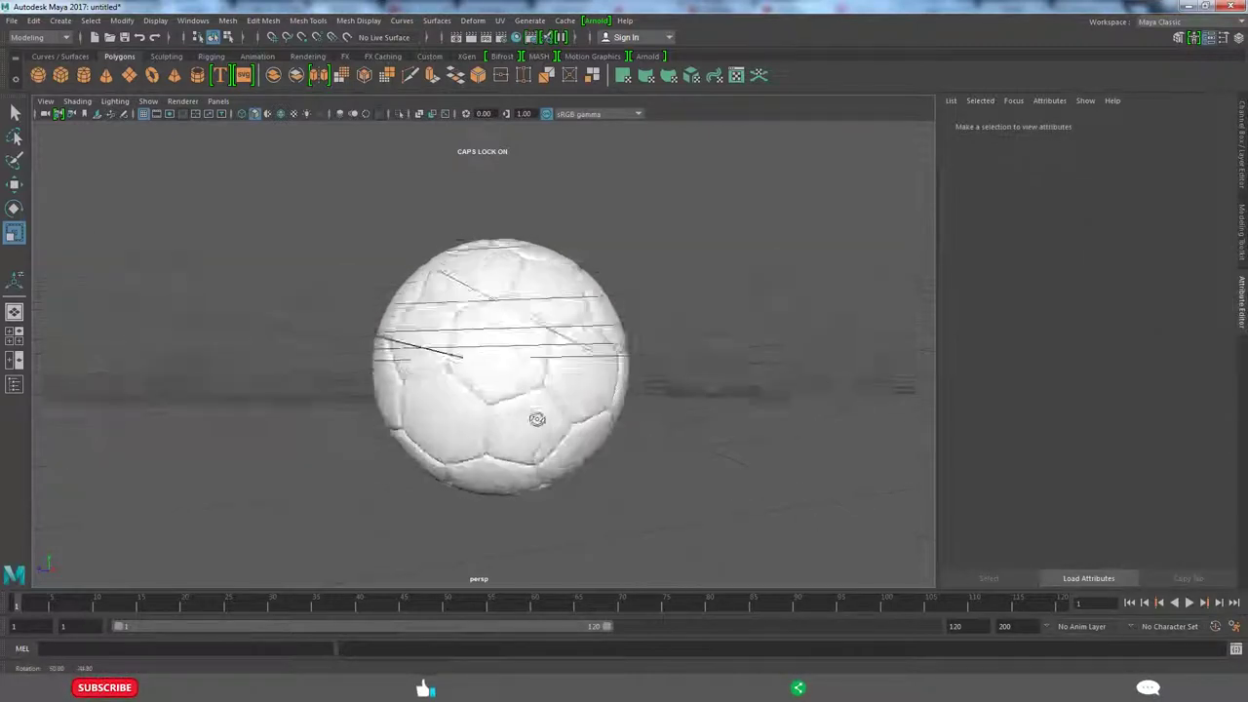
pyautogui.click(514, 399)
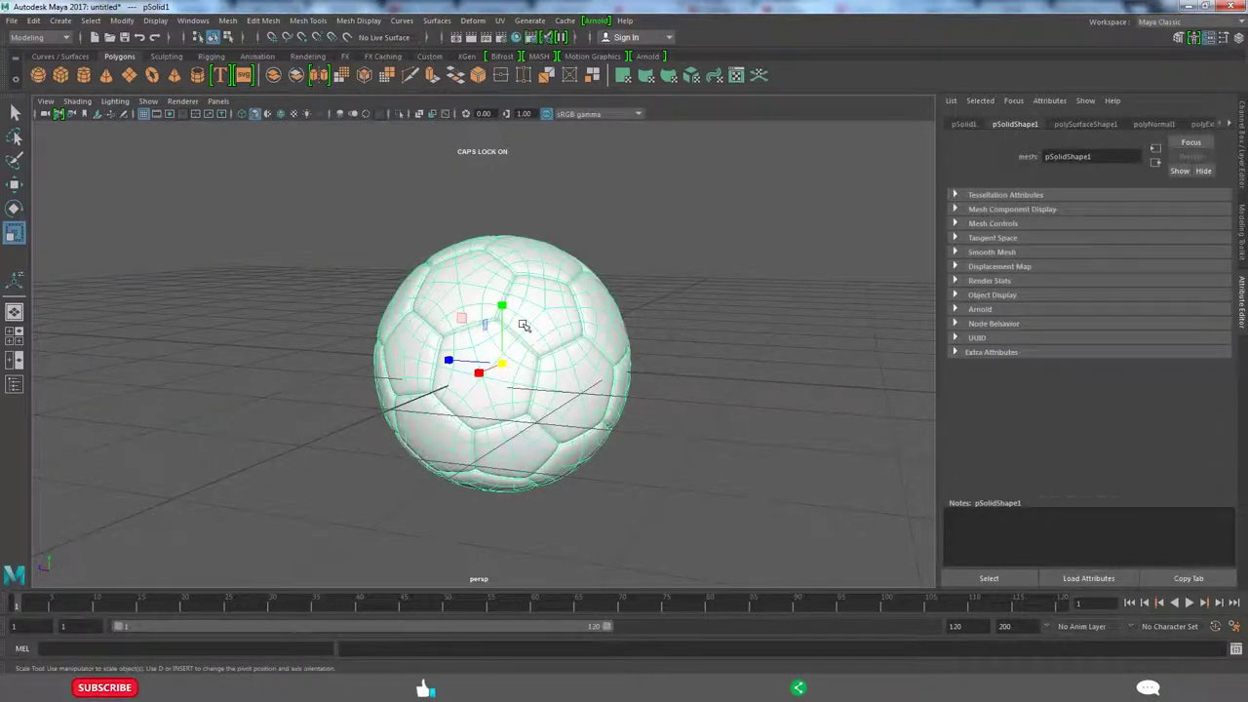
pyautogui.click(710, 338)
pyautogui.scroll(-5, 524, 358)
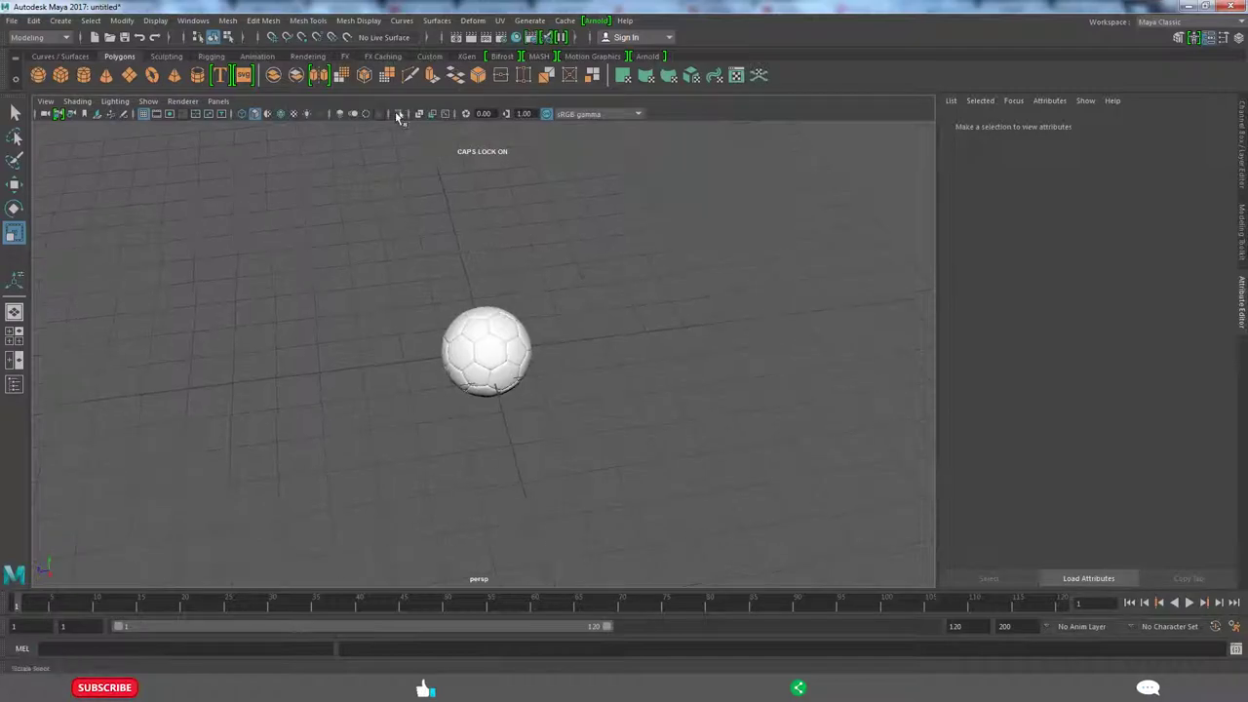
pyautogui.moveTo(574, 371)
pyautogui.keyDown('alt'); pyautogui.mouseDown()
pyautogui.moveTo(716, 459)
pyautogui.moveTo(633, 463)
pyautogui.moveTo(794, 466)
pyautogui.moveTo(850, 555)
pyautogui.moveTo(557, 494)
pyautogui.moveTo(499, 430)
pyautogui.mouseUp(); pyautogui.keyUp('alt')
pyautogui.scroll(-3, 499, 430)
pyautogui.click(294, 113)
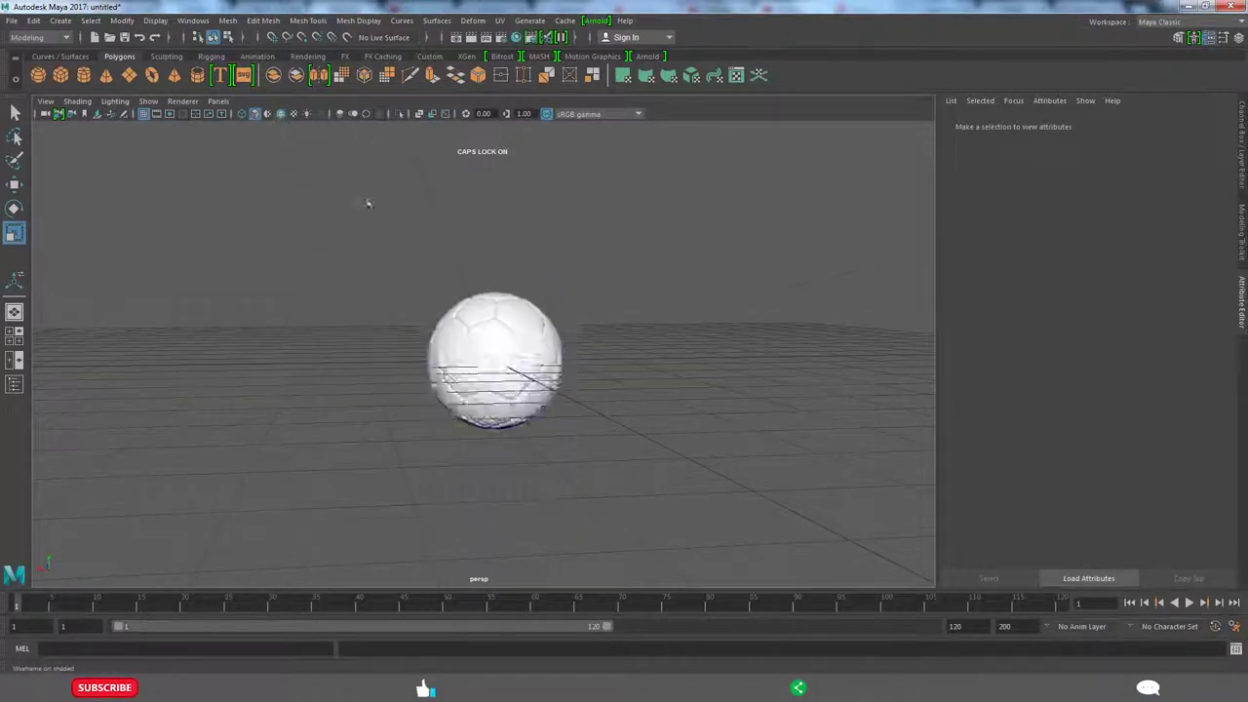
pyautogui.moveTo(368, 200)
pyautogui.keyDown('alt'); pyautogui.mouseDown()
pyautogui.moveTo(552, 432)
pyautogui.moveTo(281, 361)
pyautogui.moveTo(431, 391)
pyautogui.mouseUp(); pyautogui.keyUp('alt')
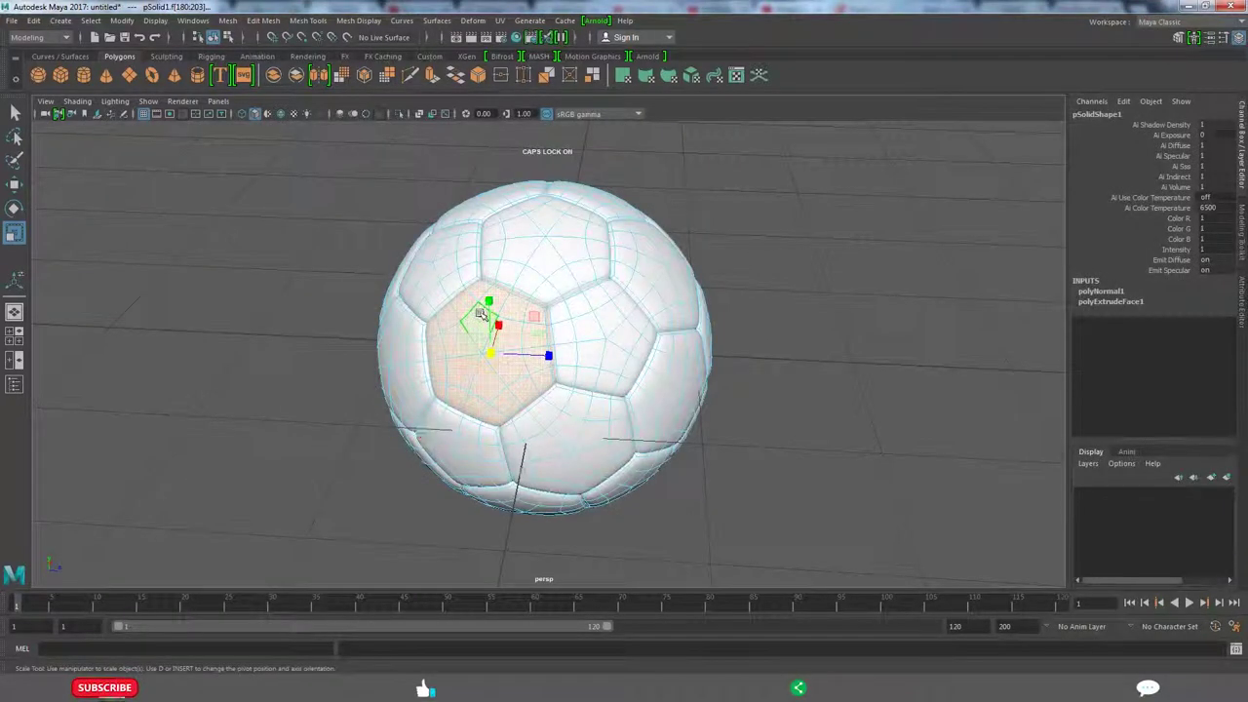
# Give the selected pentagon a new aiStandard material with black diffuse and specular weight 0.126.
pyautogui.moveTo(479, 313); pyautogui.dragTo(485, 632, button='right')
pyautogui.click(457, 349)
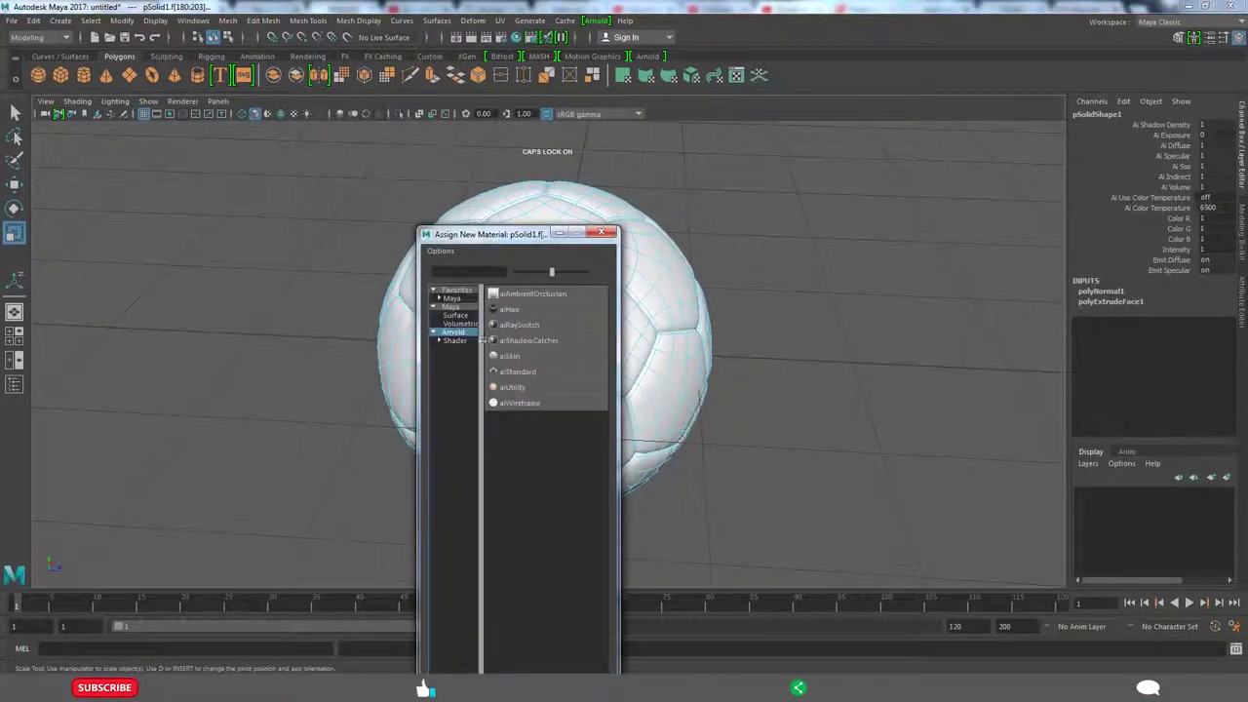
pyautogui.click(512, 290)
pyautogui.moveTo(438, 312); pyautogui.dragTo(452, 431, button='right')
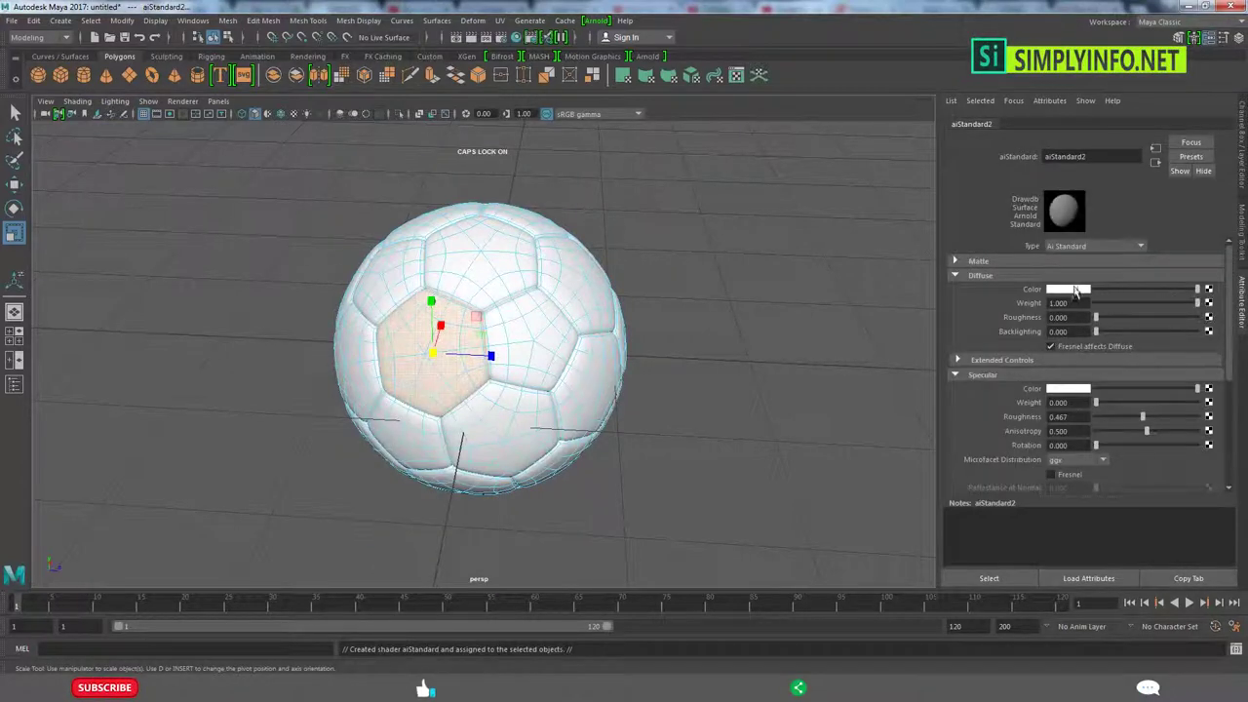
pyautogui.click(1075, 290)
pyautogui.click(1097, 259)
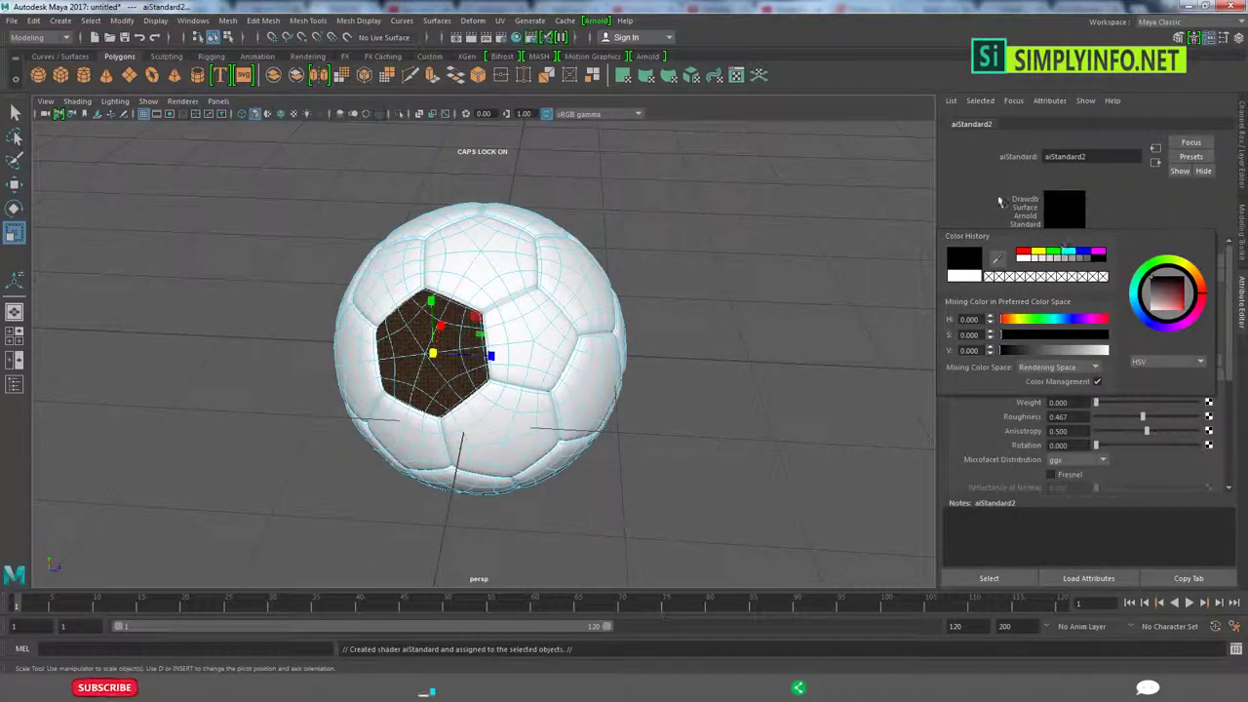
pyautogui.write('0.126')
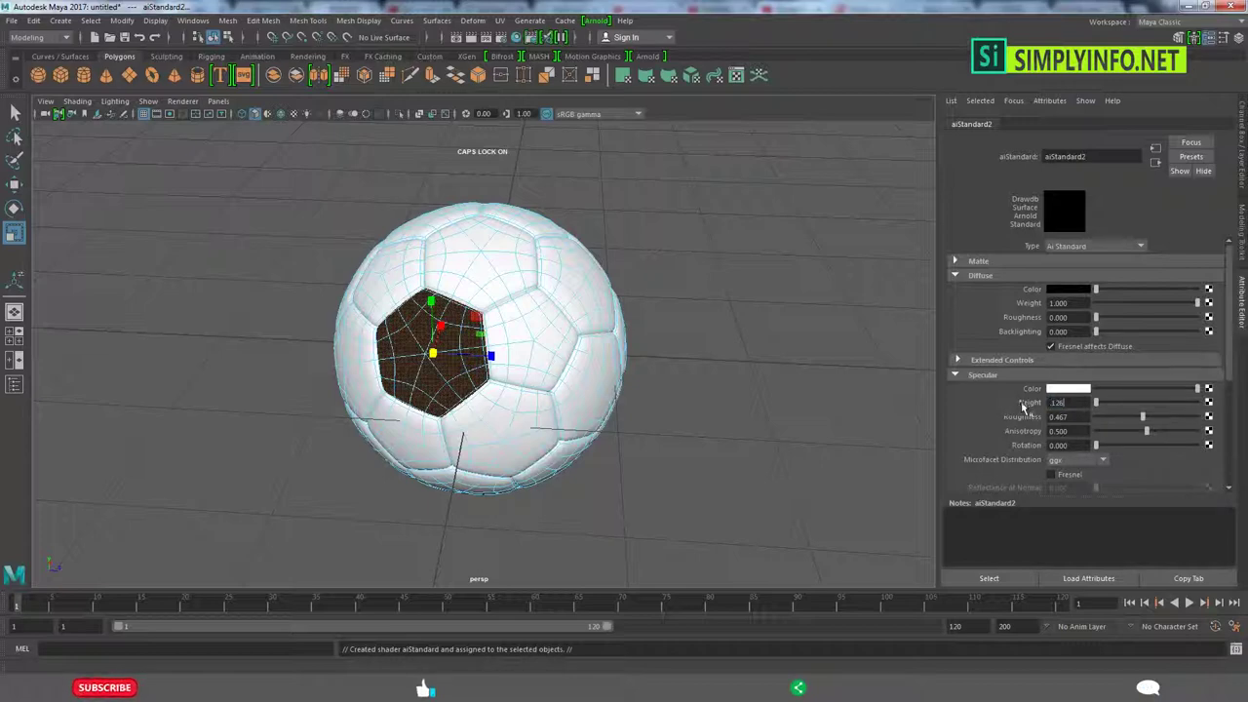
pyautogui.press('Tab')
pyautogui.write('.123')
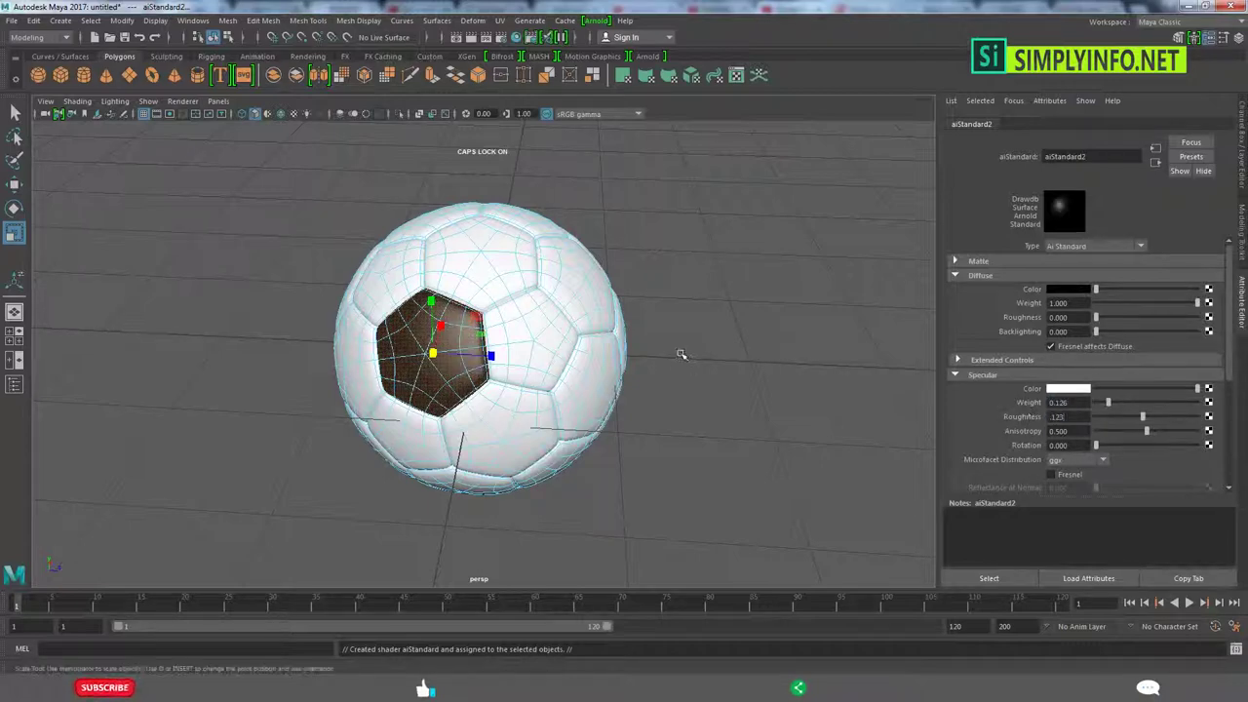
# Orbit to inspect the black panel and select the next pentagon panel.
pyautogui.click(680, 354)
pyautogui.keyDown('alt'); pyautogui.moveTo(710, 342); pyautogui.dragTo(597, 377); pyautogui.keyUp('alt')
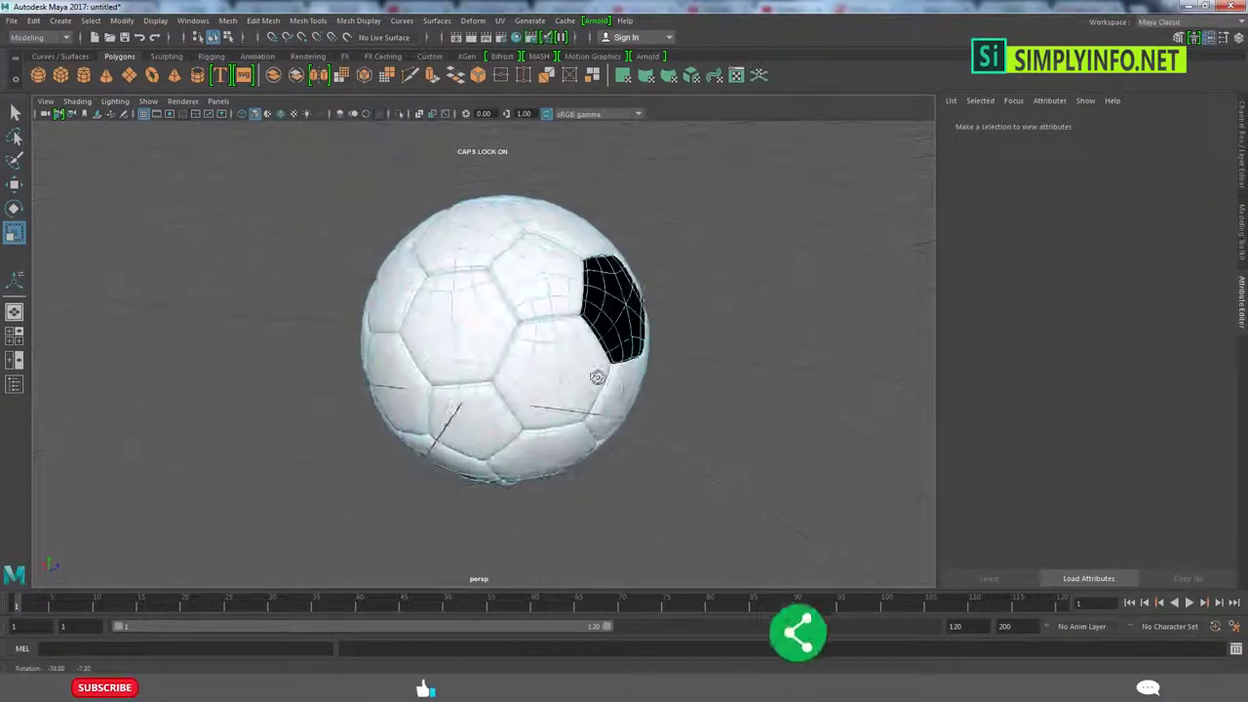
pyautogui.click(502, 322)
# Apply the existing black material to the remaining pentagon panels around the ball.
pyautogui.moveTo(501, 314); pyautogui.dragTo(521, 663, button='right')
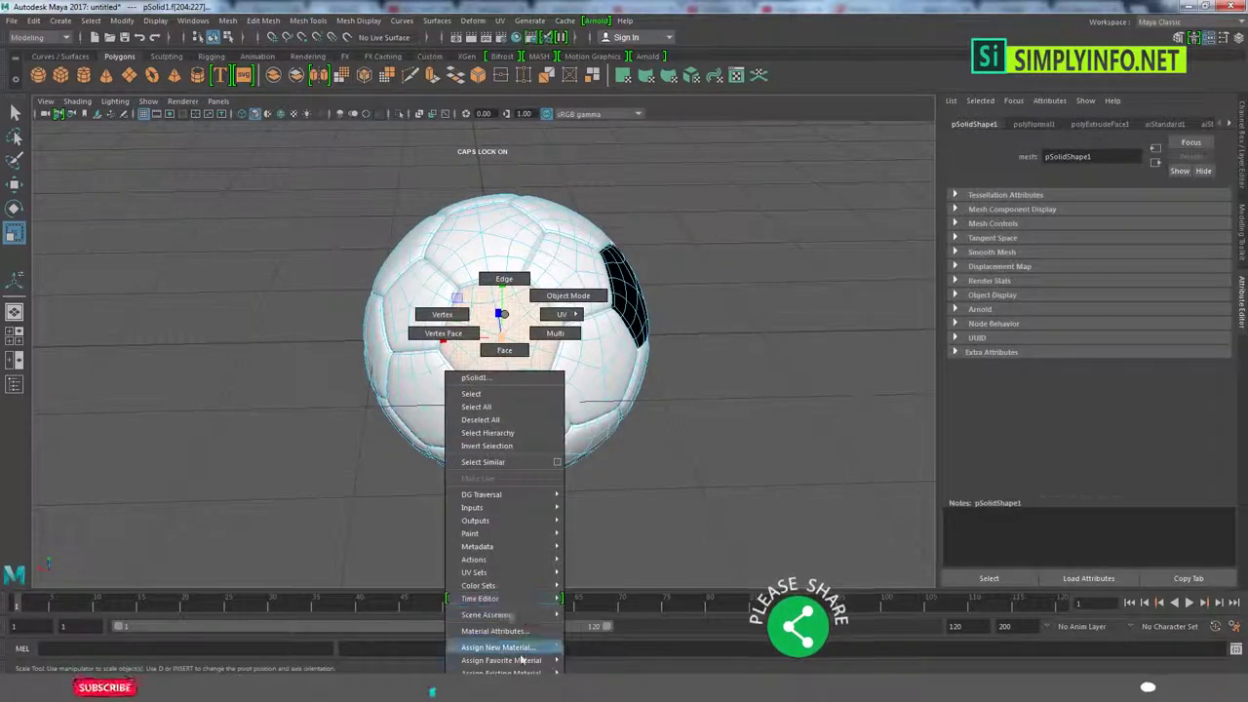
pyautogui.click(590, 648)
pyautogui.moveTo(539, 474)
pyautogui.keyDown('alt'); pyautogui.mouseDown()
pyautogui.moveTo(575, 448)
pyautogui.moveTo(664, 468)
pyautogui.moveTo(507, 423)
pyautogui.moveTo(535, 390)
pyautogui.moveTo(482, 292)
pyautogui.moveTo(742, 309)
pyautogui.moveTo(604, 341)
pyautogui.mouseUp(); pyautogui.keyUp('alt')
pyautogui.click(507, 423)
pyautogui.click(477, 279)
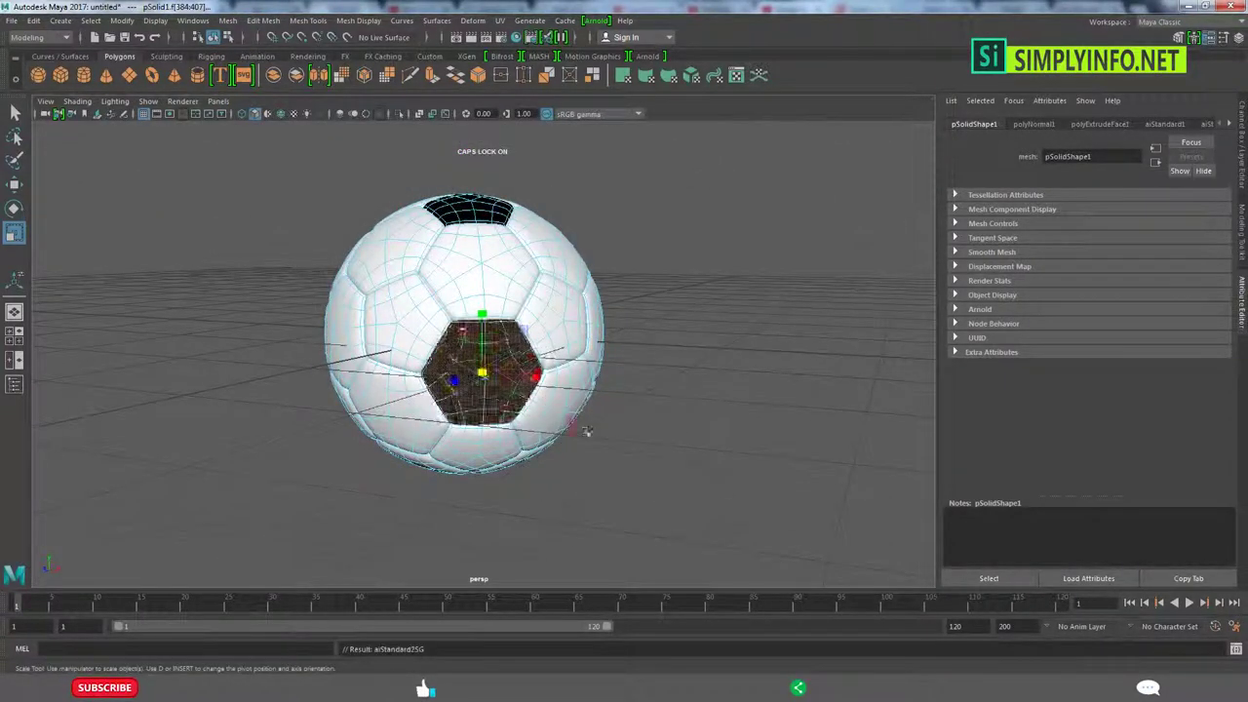
pyautogui.moveTo(586, 430)
pyautogui.keyDown('alt'); pyautogui.mouseDown()
pyautogui.moveTo(491, 371)
pyautogui.moveTo(508, 388)
pyautogui.moveTo(536, 372)
pyautogui.mouseUp(); pyautogui.keyUp('alt')
pyautogui.keyDown('alt'); pyautogui.moveTo(509, 396); pyautogui.dragTo(486, 384); pyautogui.keyUp('alt')
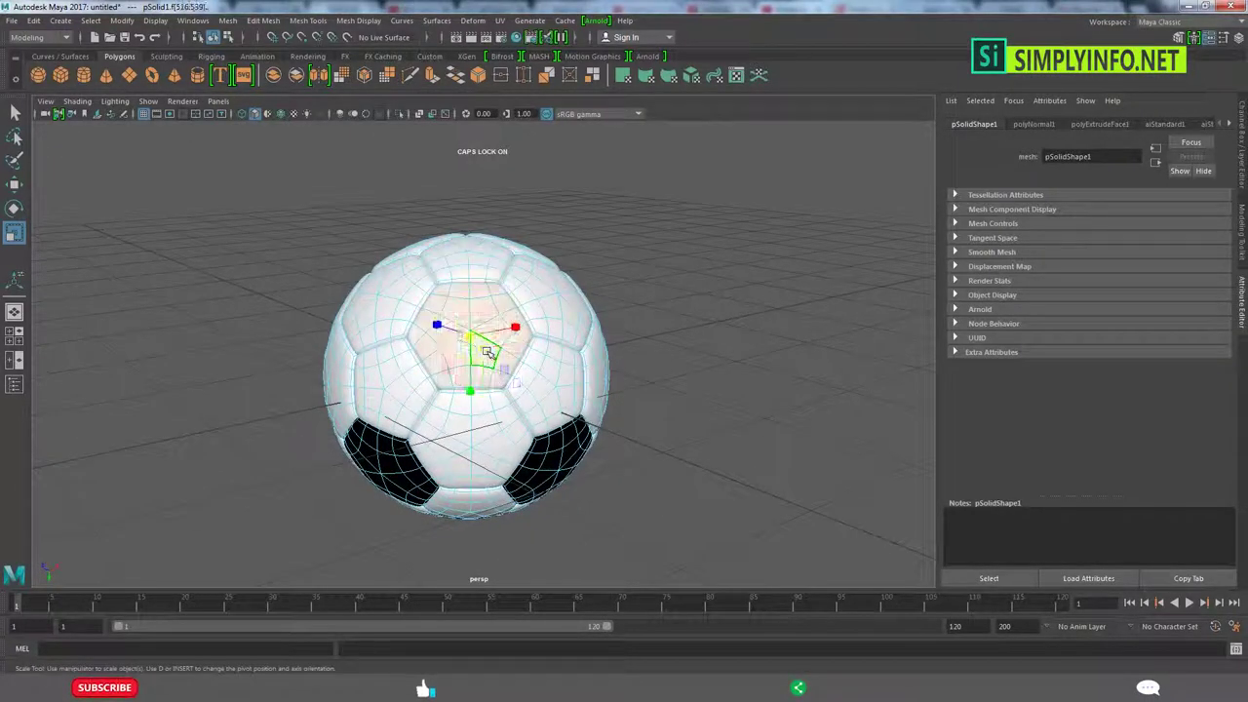
pyautogui.keyDown('alt'); pyautogui.moveTo(530, 300); pyautogui.dragTo(530, 380); pyautogui.keyUp('alt')
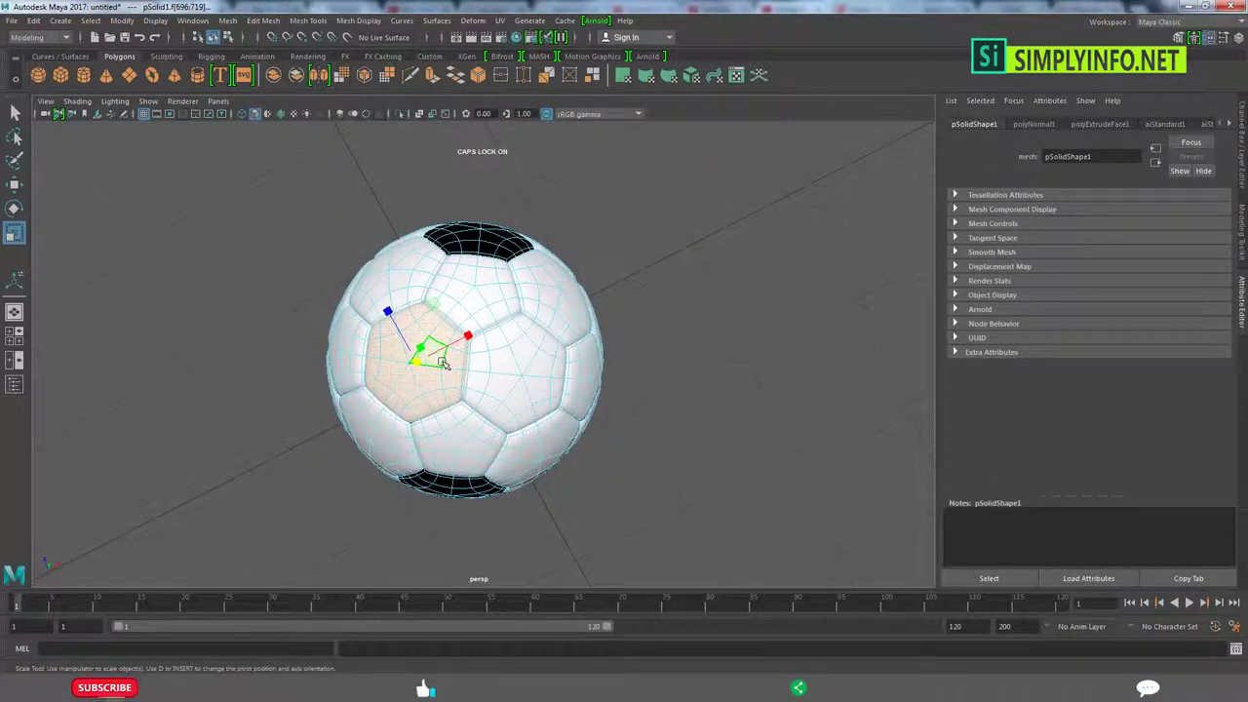
pyautogui.keyDown('alt'); pyautogui.moveTo(444, 363); pyautogui.dragTo(612, 417); pyautogui.keyUp('alt')
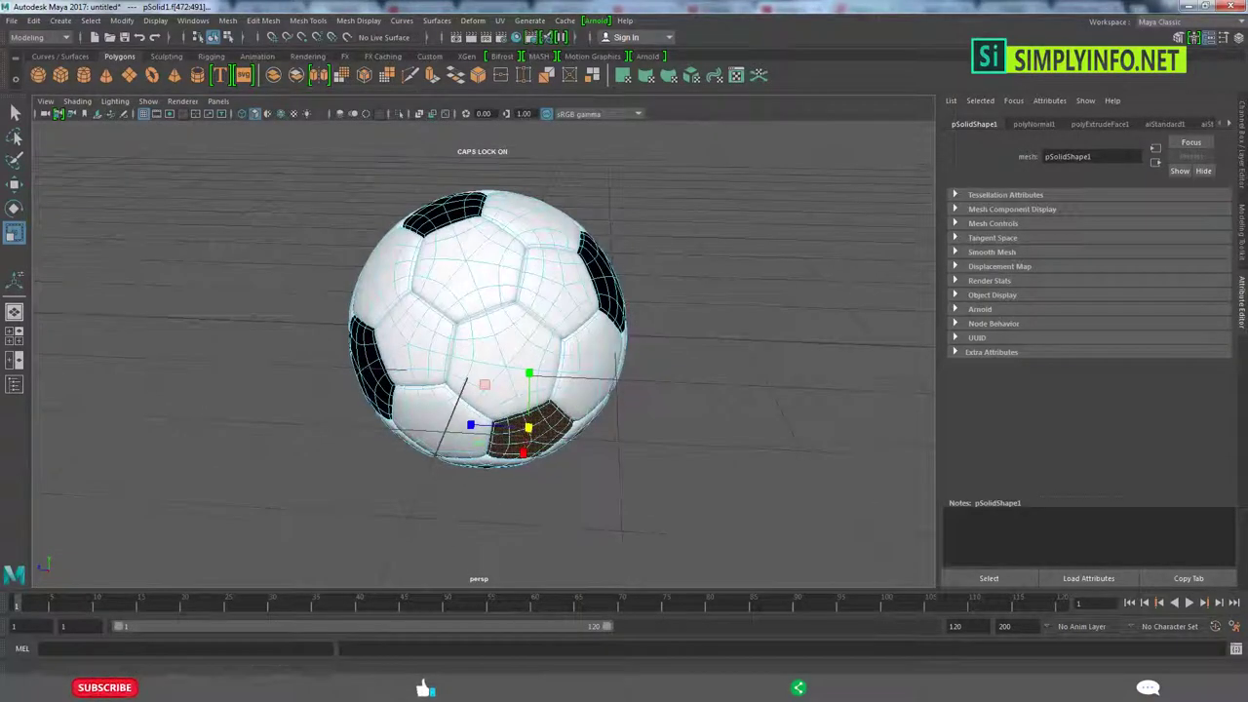
pyautogui.keyDown('alt'); pyautogui.moveTo(635, 495); pyautogui.dragTo(605, 414); pyautogui.keyUp('alt')
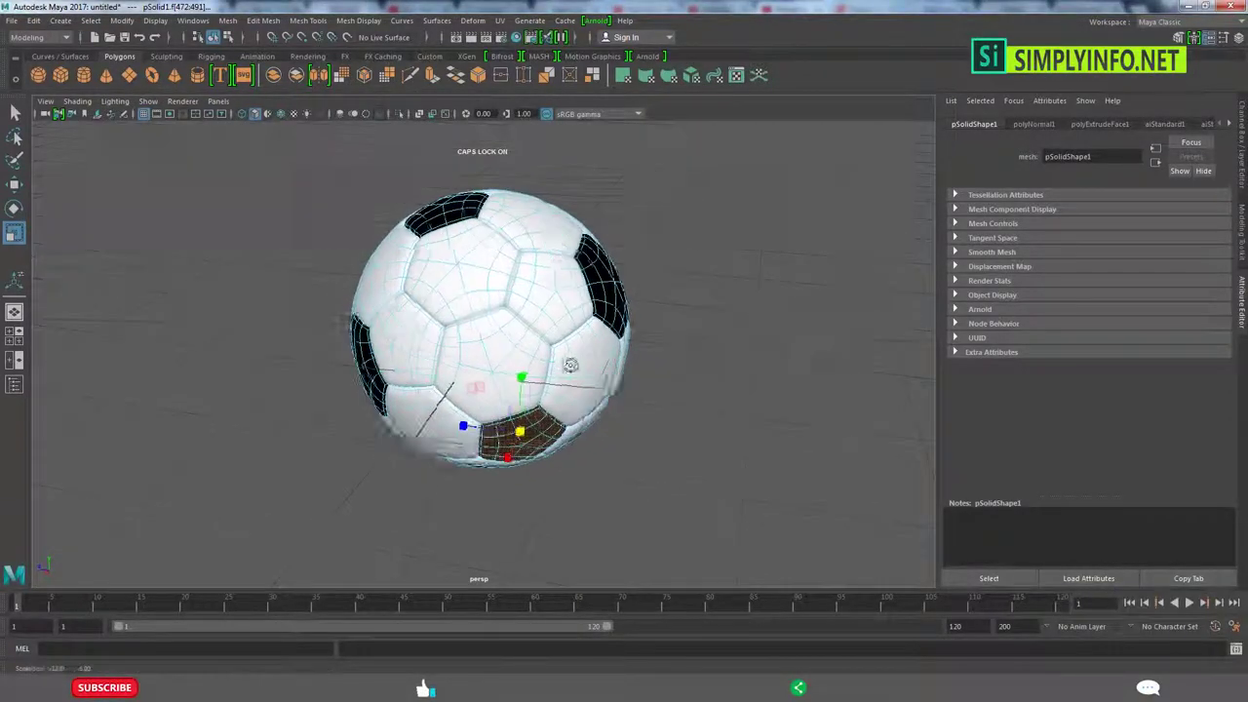
pyautogui.keyDown('alt'); pyautogui.moveTo(577, 364); pyautogui.dragTo(549, 309); pyautogui.keyUp('alt')
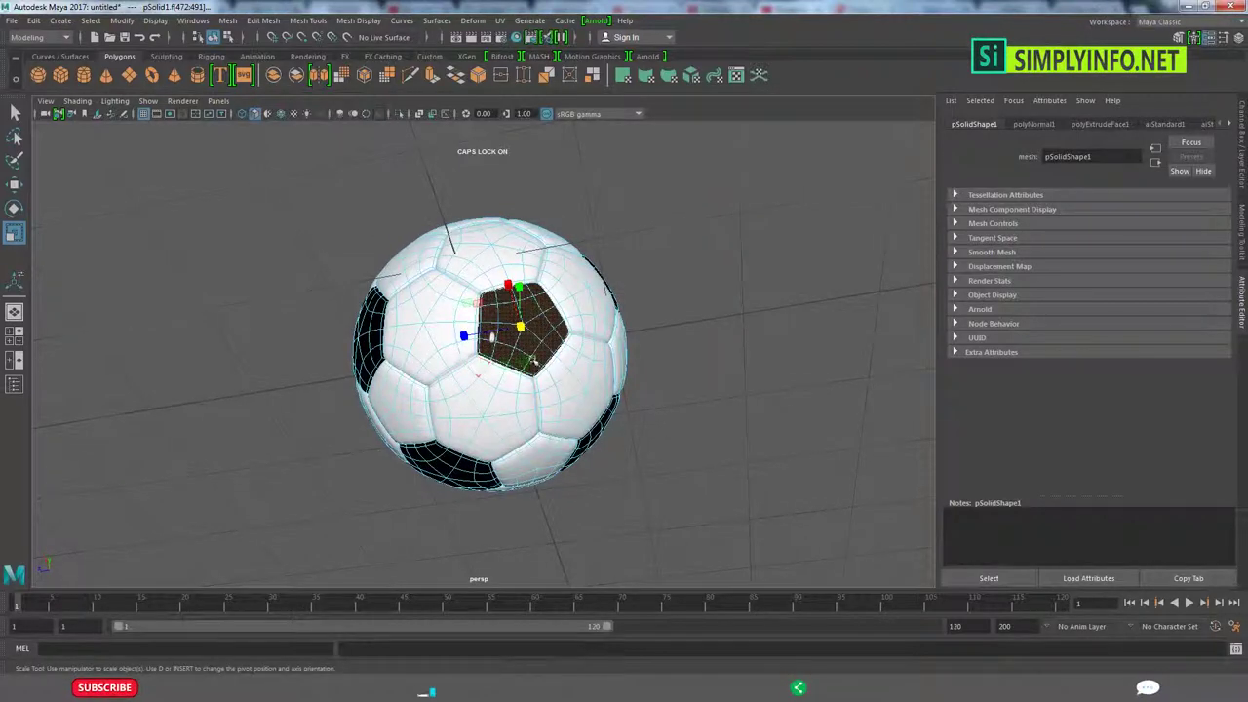
pyautogui.moveTo(491, 408)
pyautogui.keyDown('alt'); pyautogui.mouseDown()
pyautogui.moveTo(535, 361)
pyautogui.moveTo(640, 401)
pyautogui.mouseUp(); pyautogui.keyUp('alt')
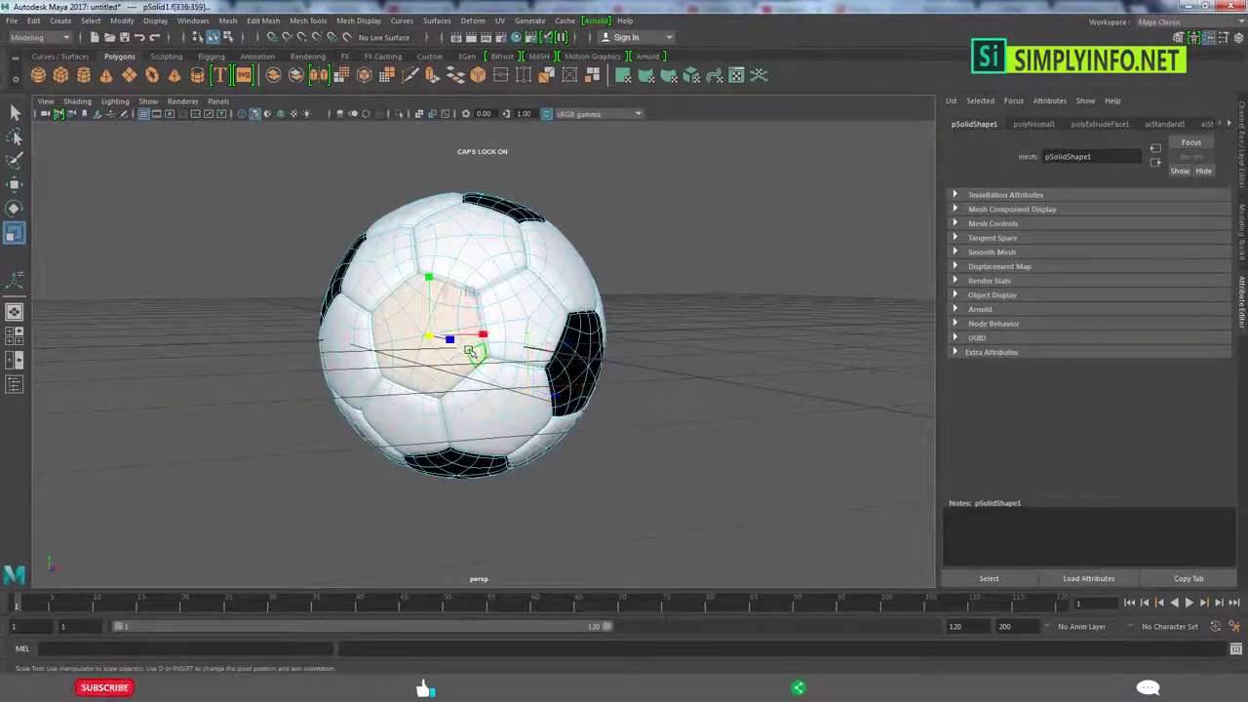
pyautogui.moveTo(513, 359)
pyautogui.keyDown('alt'); pyautogui.mouseDown()
pyautogui.moveTo(519, 400)
pyautogui.moveTo(458, 322)
pyautogui.mouseUp(); pyautogui.keyUp('alt')
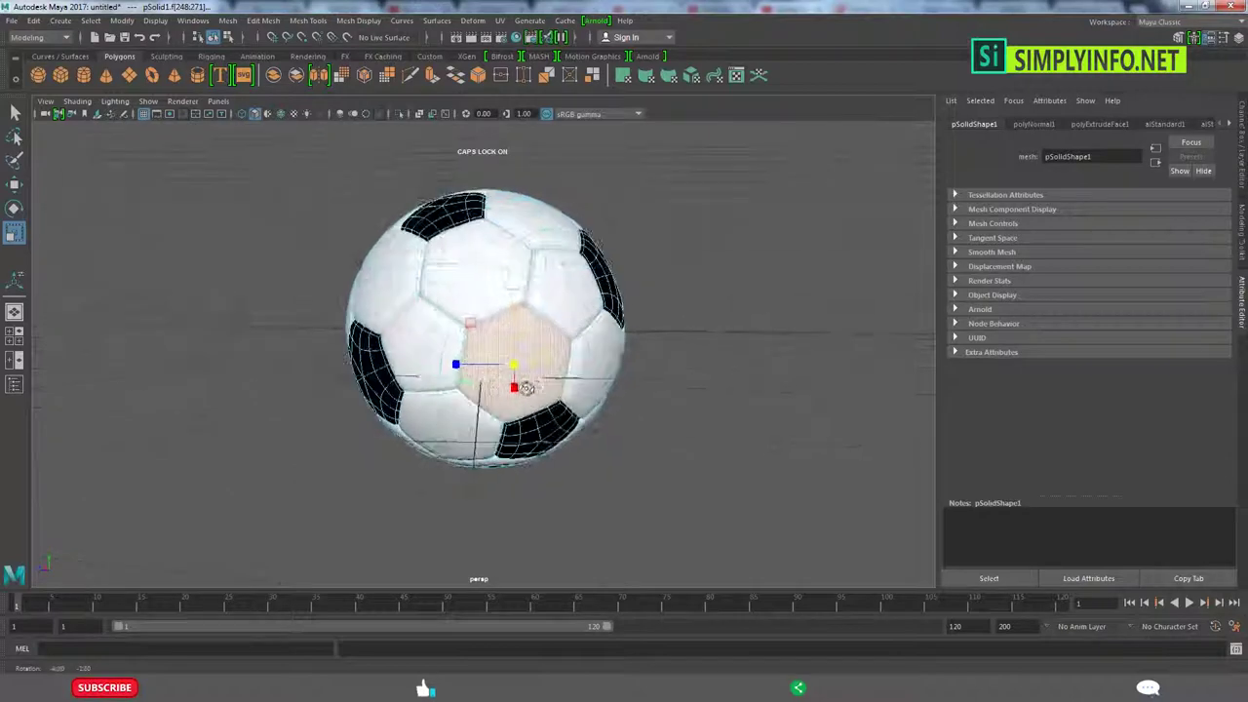
pyautogui.keyDown('alt'); pyautogui.moveTo(459, 322); pyautogui.dragTo(613, 384); pyautogui.keyUp('alt')
pyautogui.click(660, 318)
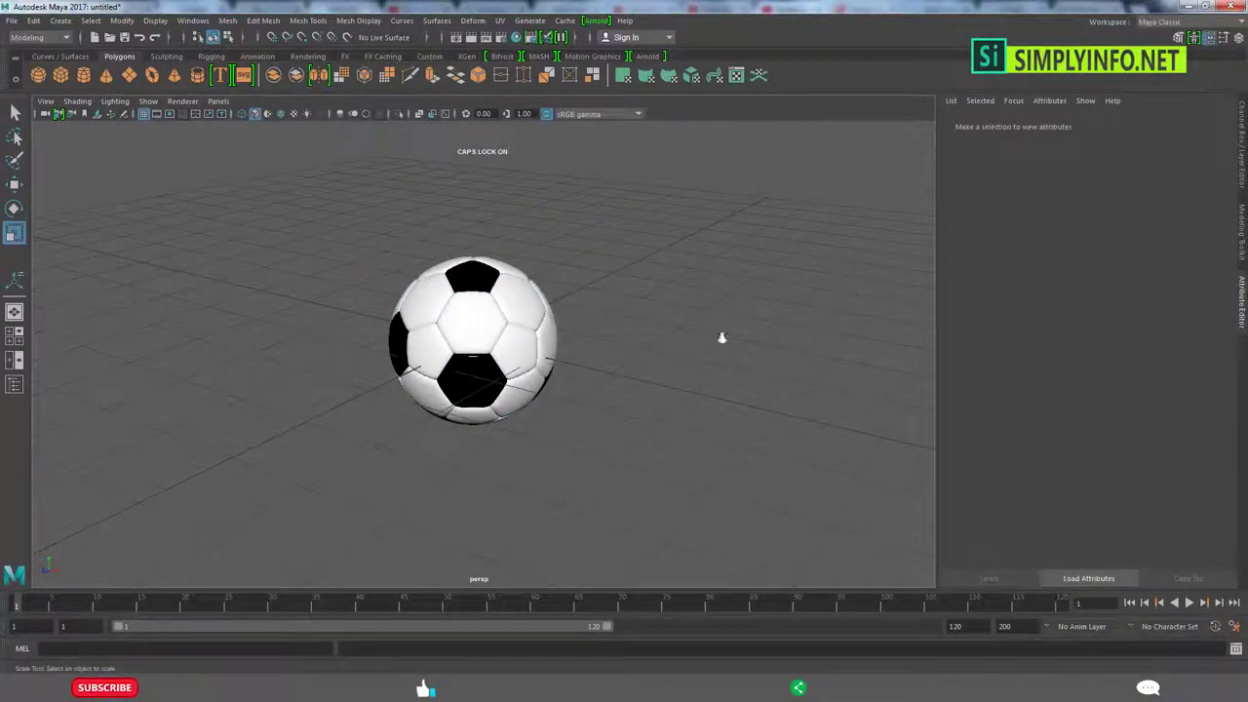
# Reassign the stray ring of 20 faces back to aiStandard1 and check the ball.
pyautogui.keyDown('alt'); pyautogui.moveTo(358, 364); pyautogui.dragTo(530, 361); pyautogui.keyUp('alt')
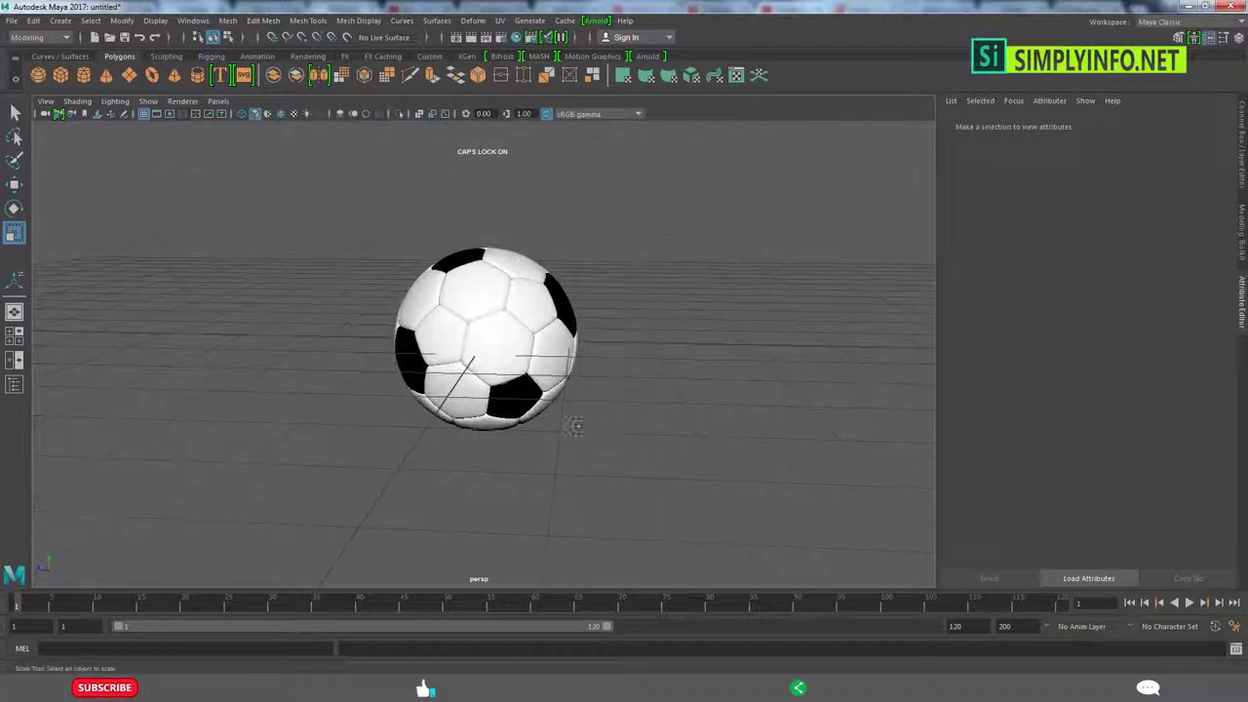
pyautogui.keyDown('alt'); pyautogui.moveTo(734, 429); pyautogui.dragTo(598, 367, button='right'); pyautogui.keyUp('alt')
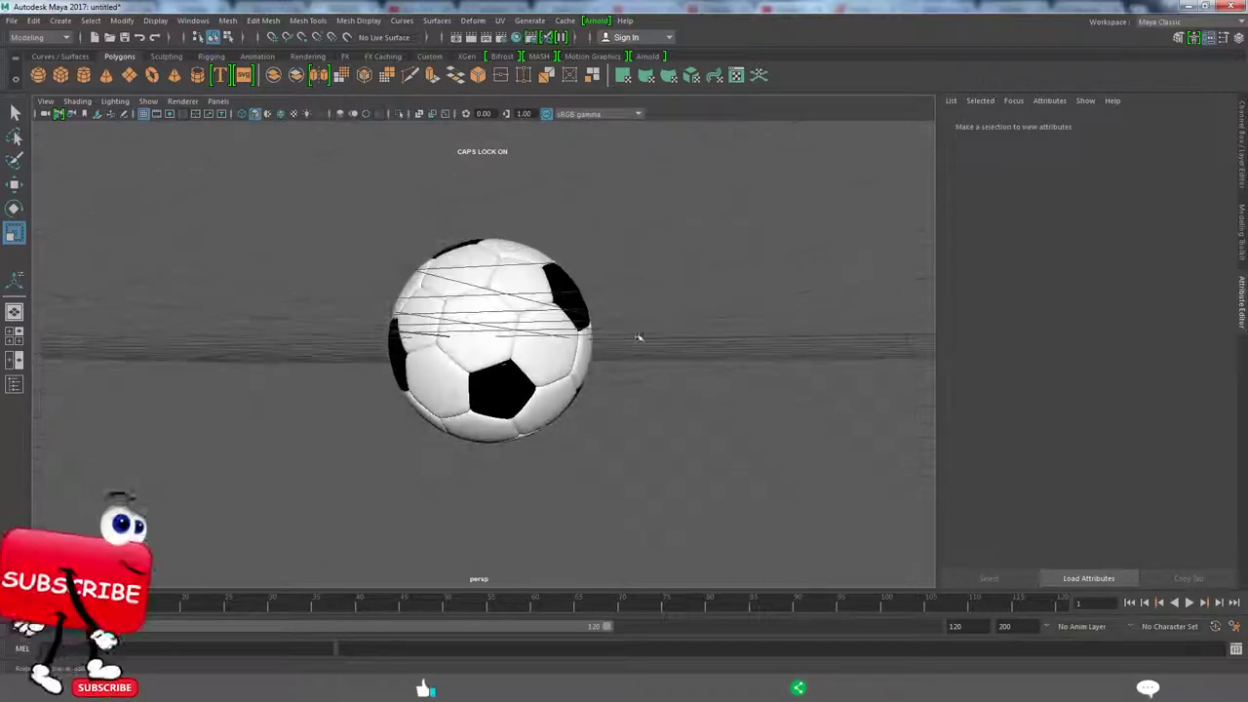
pyautogui.click(493, 322)
pyautogui.rightClick(486, 315)
pyautogui.click(487, 350)
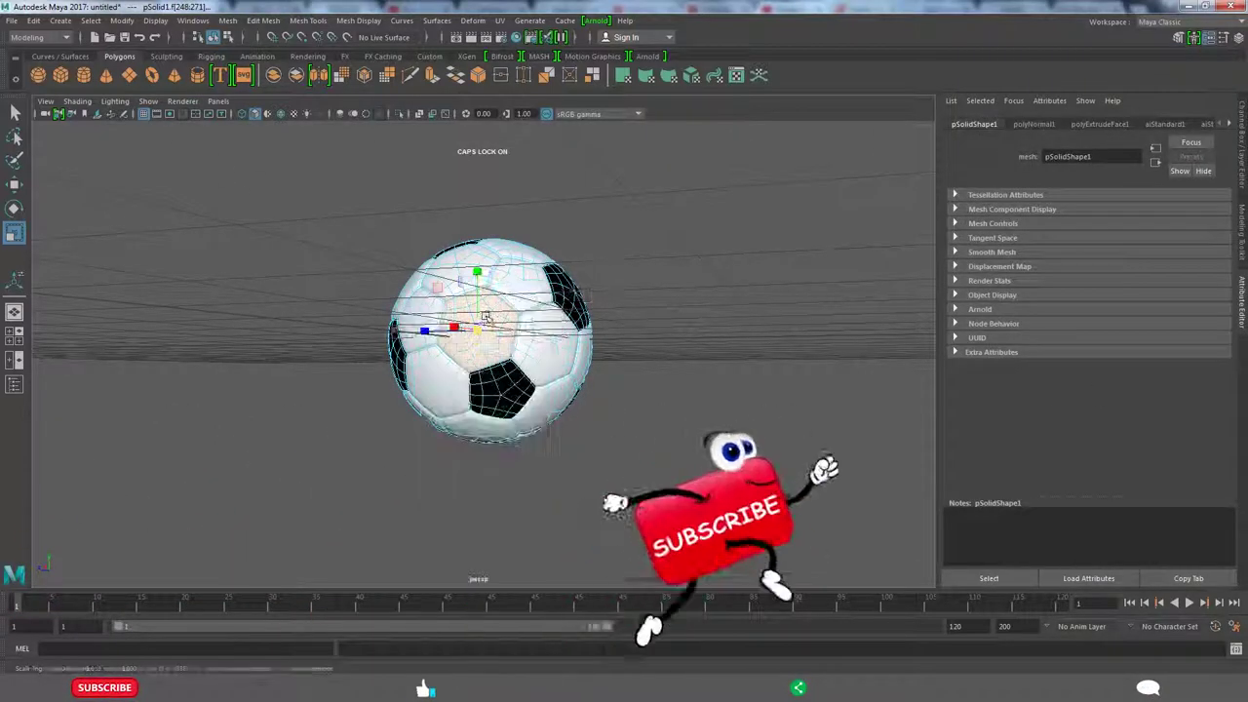
pyautogui.click(509, 390)
pyautogui.doubleClick(509, 390)
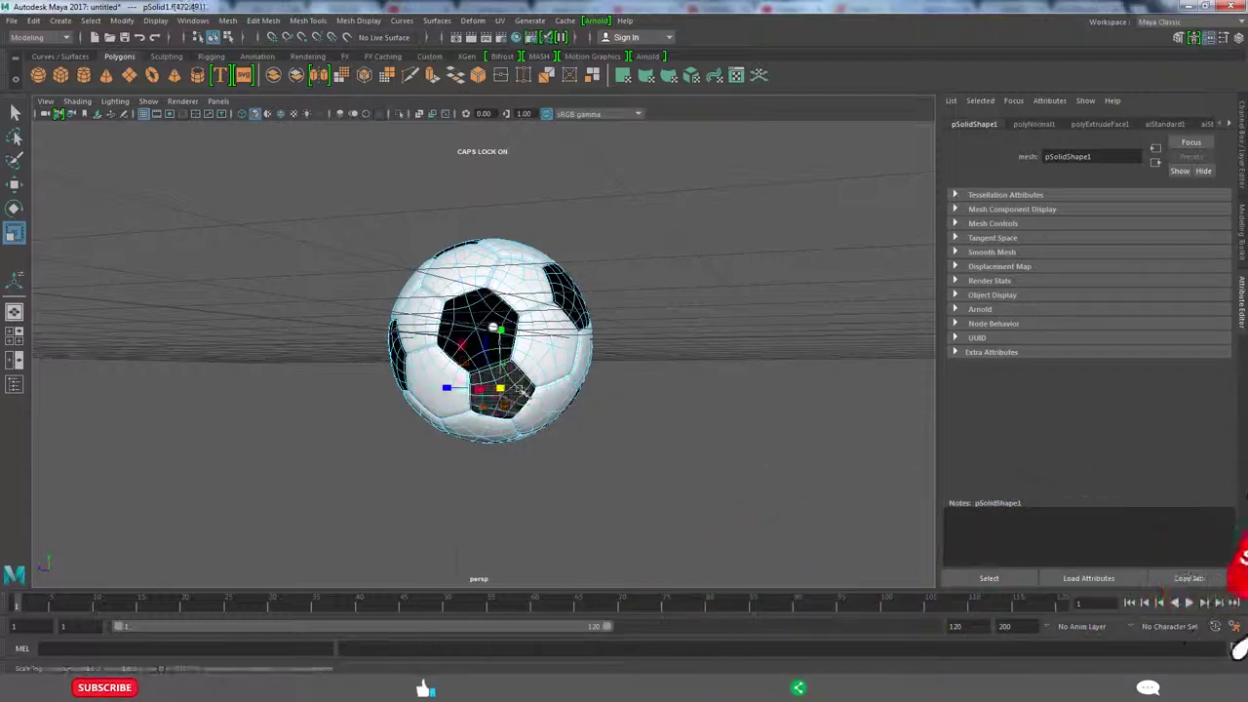
pyautogui.rightClick(512, 317)
pyautogui.click(614, 648)
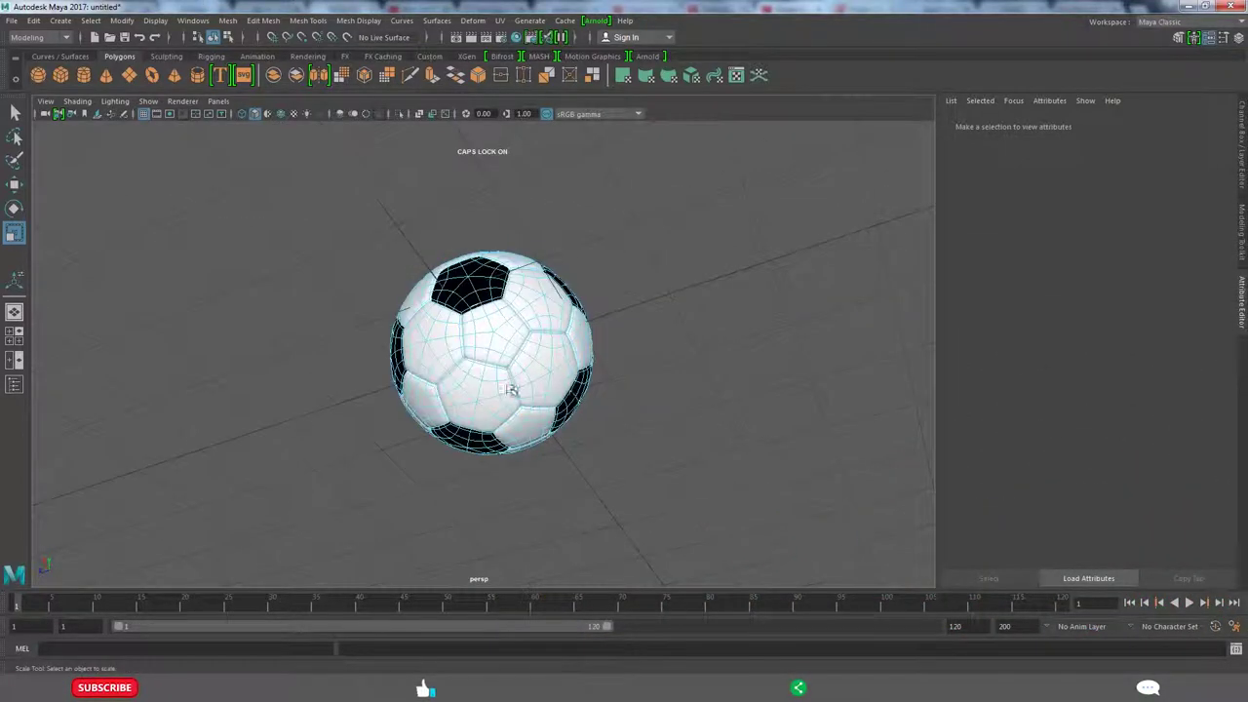
pyautogui.moveTo(571, 423)
pyautogui.keyDown('alt'); pyautogui.mouseDown()
pyautogui.moveTo(511, 438)
pyautogui.moveTo(741, 373)
pyautogui.moveTo(841, 488)
pyautogui.moveTo(618, 464)
pyautogui.mouseUp(); pyautogui.keyUp('alt')
pyautogui.moveTo(441, 469)
pyautogui.keyDown('alt'); pyautogui.mouseDown()
pyautogui.moveTo(624, 290)
pyautogui.moveTo(712, 325)
pyautogui.moveTo(722, 259)
pyautogui.moveTo(660, 368)
pyautogui.mouseUp(); pyautogui.keyUp('alt')
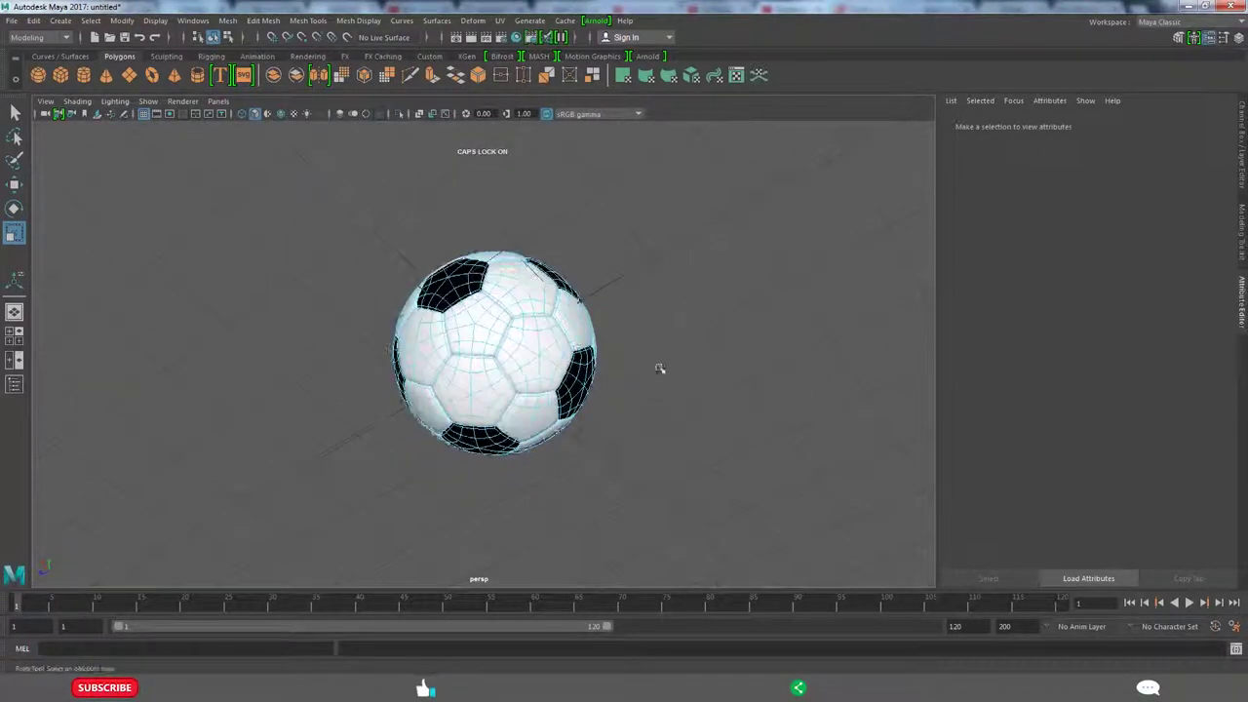
pyautogui.keyDown('alt'); pyautogui.moveTo(697, 405); pyautogui.dragTo(509, 447, button='right'); pyautogui.keyUp('alt')
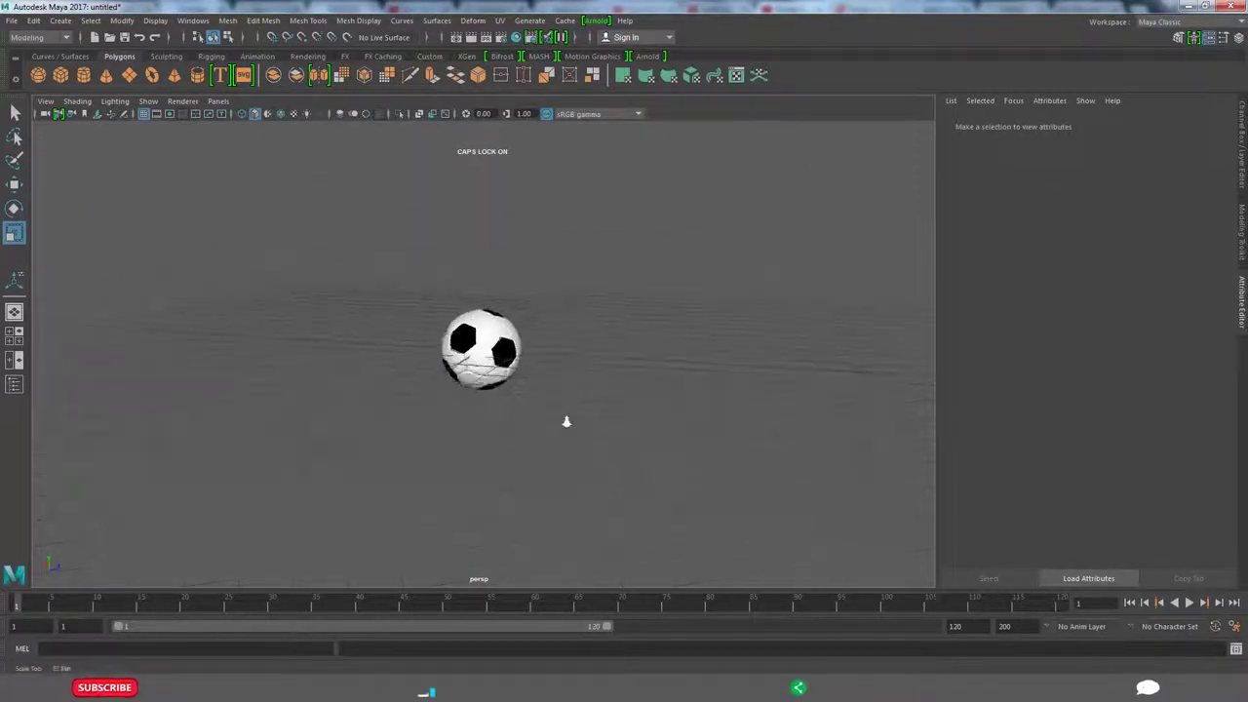
# Set aiStandard1's specular roughness to 0.123 and its diffuse colour to yellow.
pyautogui.click(473, 380)
pyautogui.moveTo(473, 381); pyautogui.dragTo(474, 632, button='right')
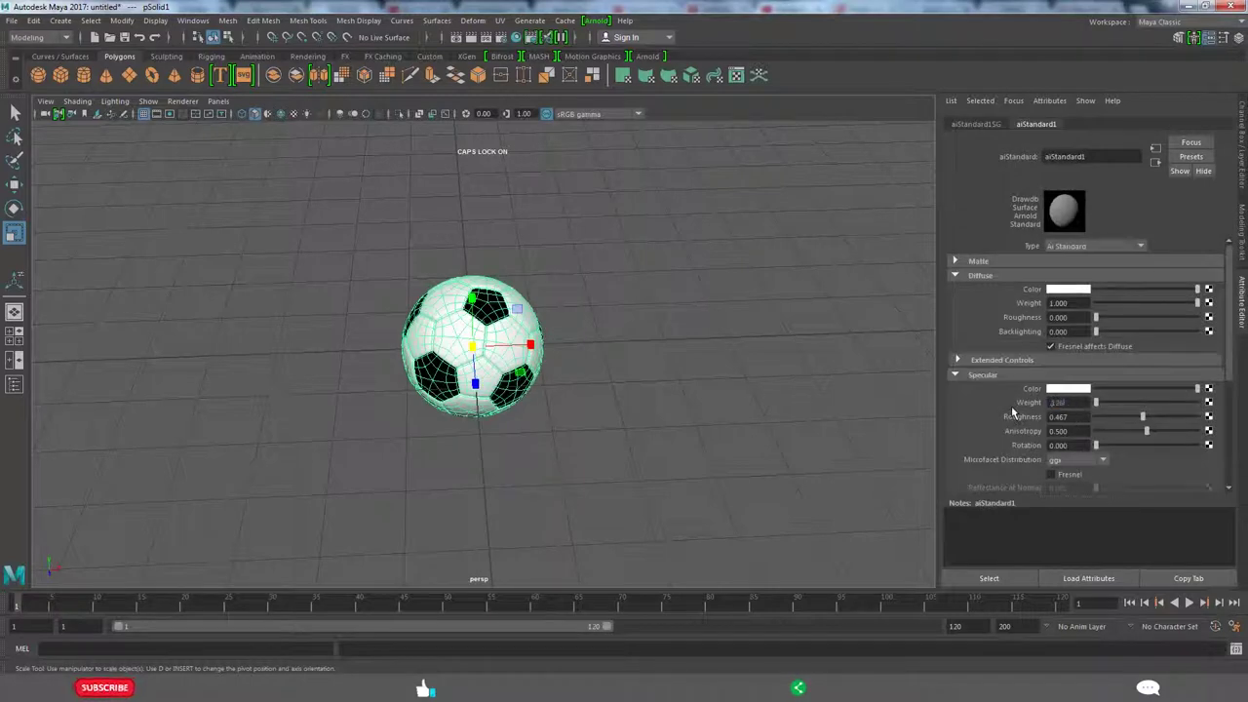
pyautogui.write('3')
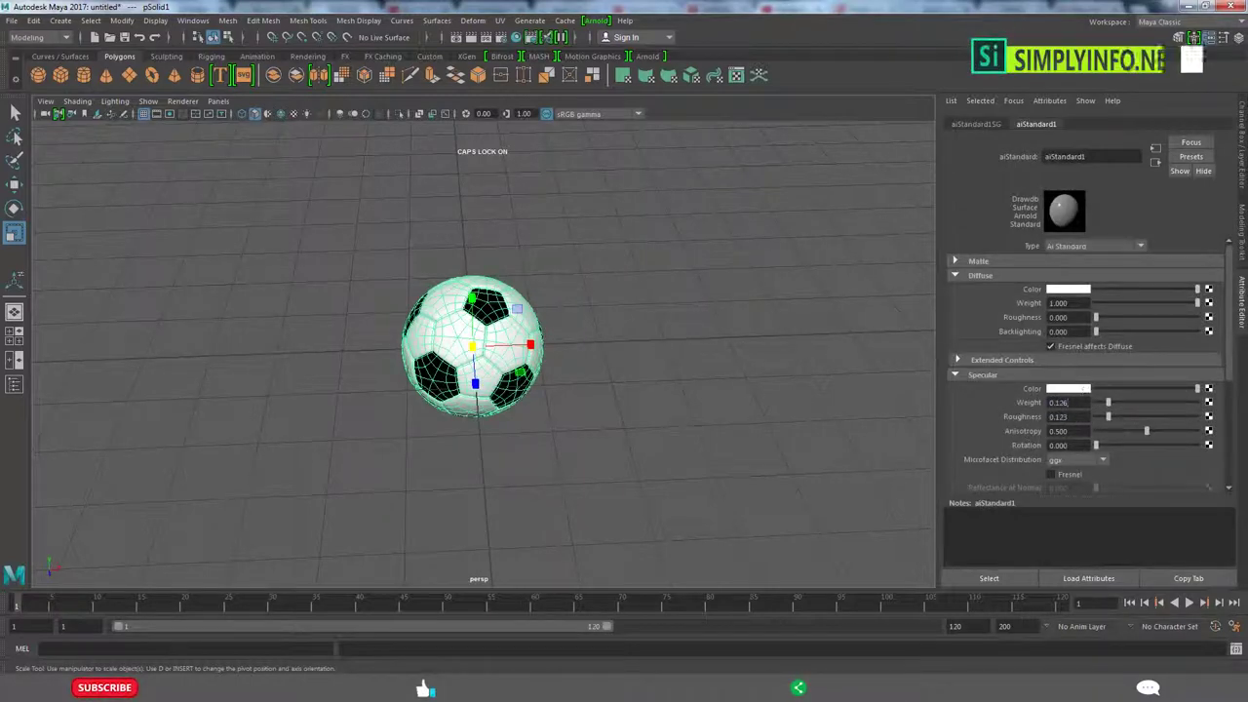
pyautogui.click(1068, 291)
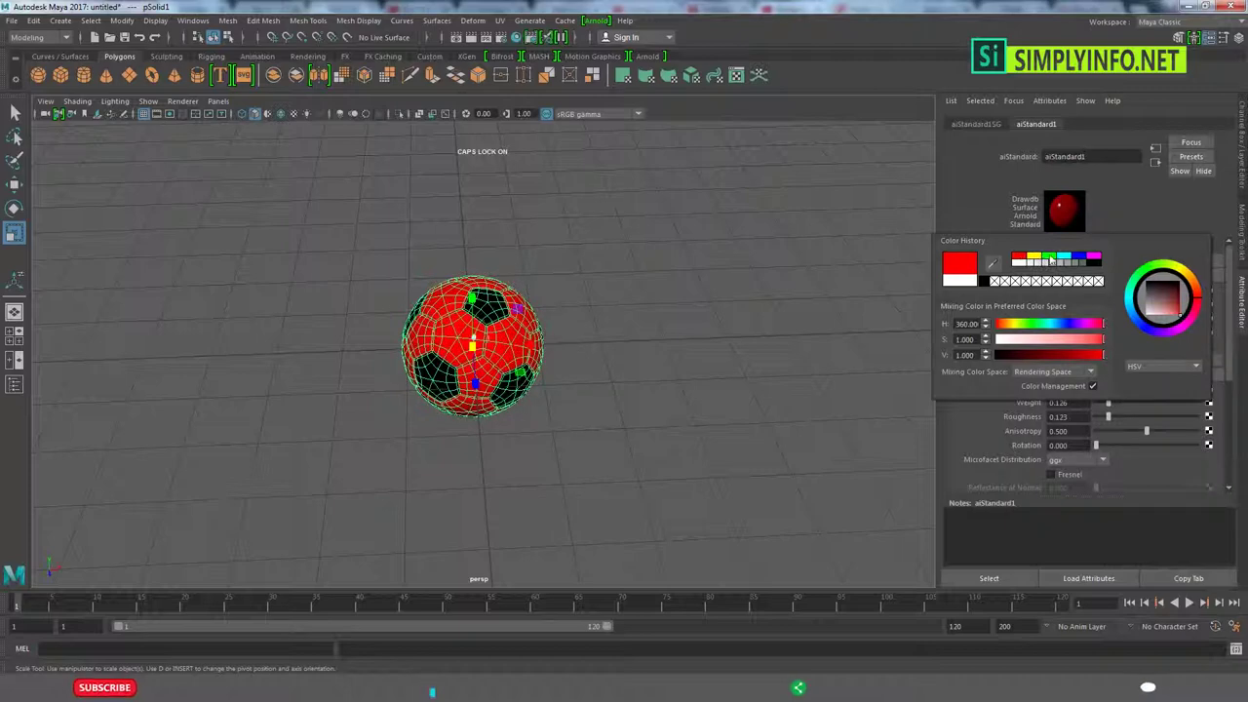
pyautogui.click(1049, 259)
pyautogui.click(1036, 257)
pyautogui.click(640, 398)
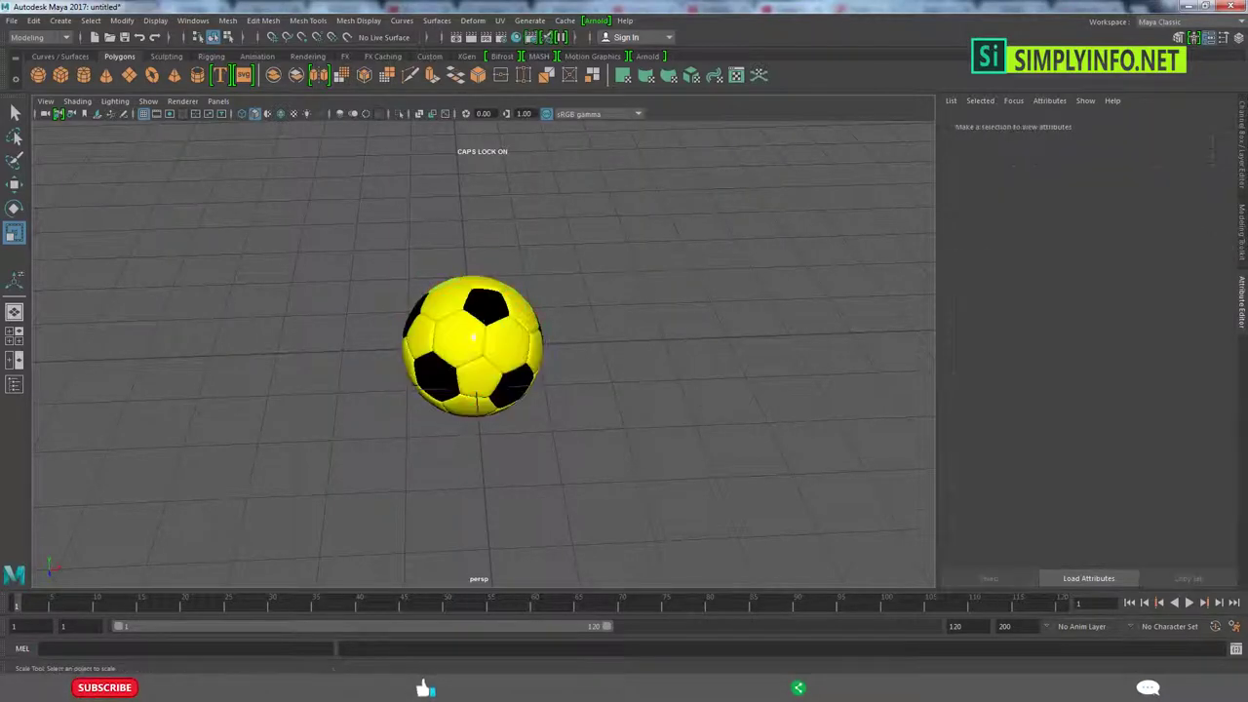
pyautogui.keyDown('alt'); pyautogui.moveTo(588, 453); pyautogui.dragTo(514, 358); pyautogui.keyUp('alt')
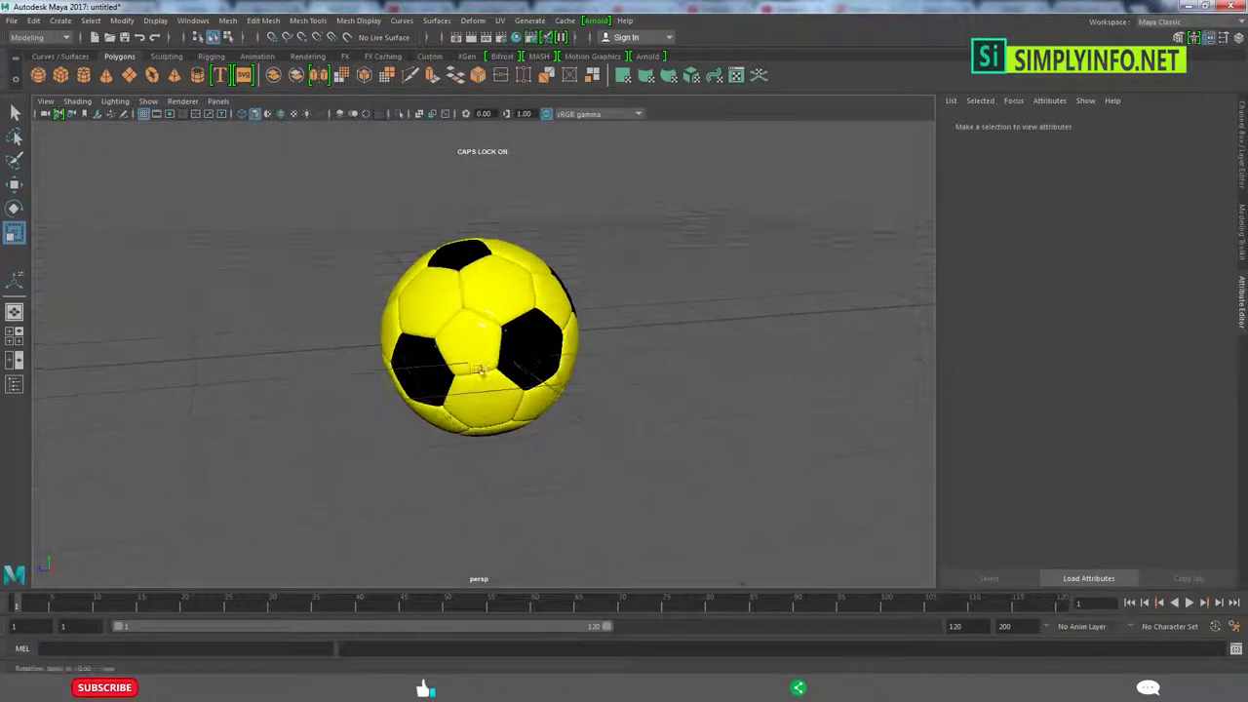
pyautogui.click(512, 358)
# Select the ball and run File > Optimize Scene Size to remove unused scene data.
pyautogui.keyDown('alt'); pyautogui.moveTo(472, 282); pyautogui.dragTo(546, 322); pyautogui.keyUp('alt')
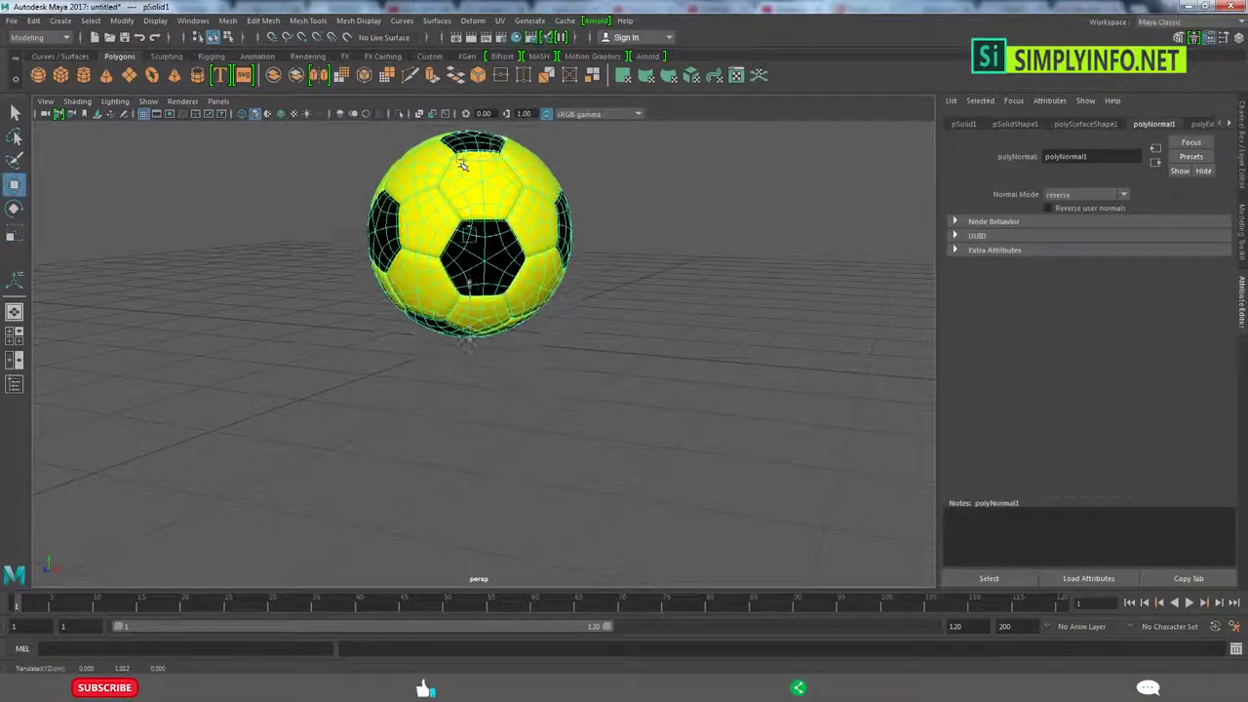
pyautogui.click(697, 412)
pyautogui.keyDown('alt'); pyautogui.moveTo(696, 413); pyautogui.dragTo(252, 490); pyautogui.keyUp('alt')
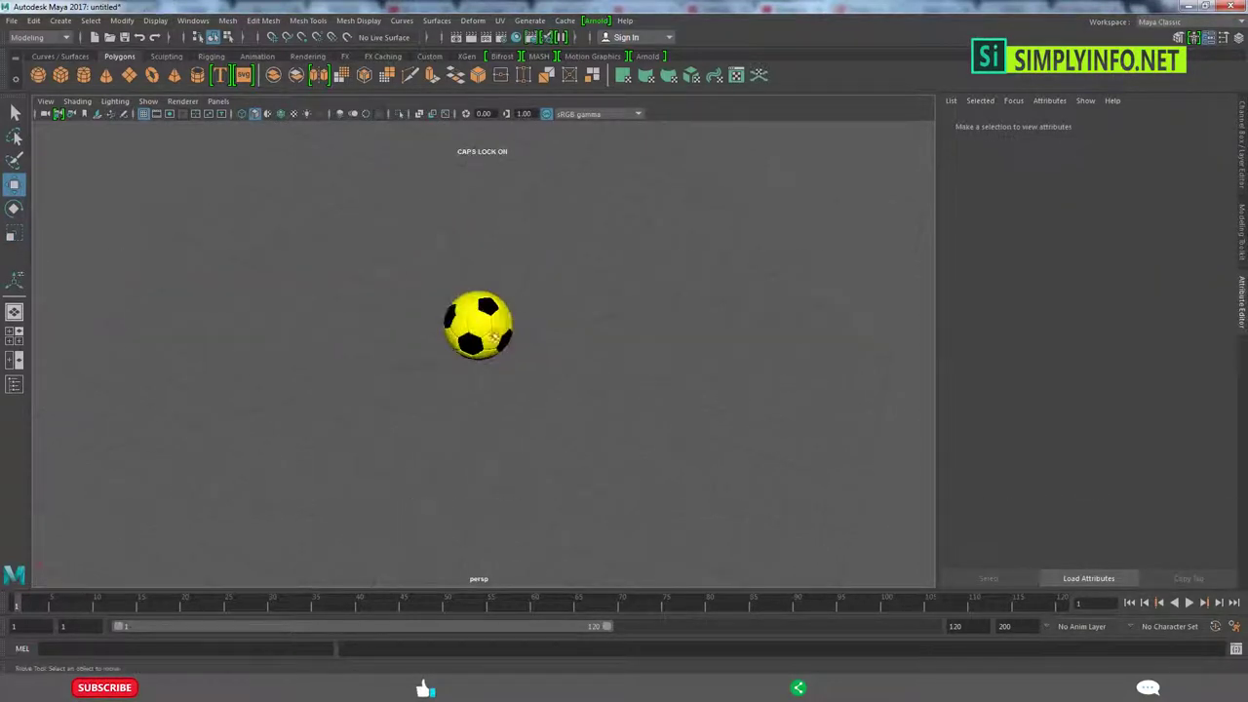
pyautogui.click(478, 327)
pyautogui.click(359, 20)
pyautogui.click(97, 136)
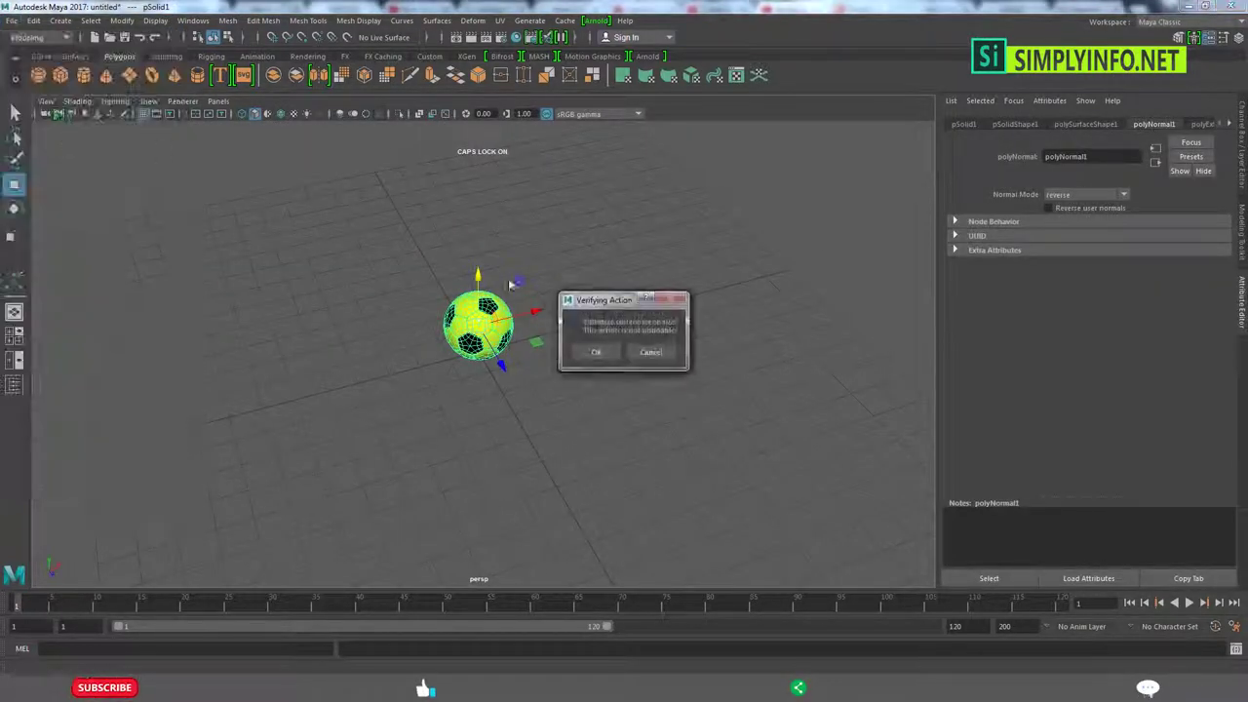
pyautogui.click(596, 352)
# Delete all construction history in the scene and reselect the ball.
pyautogui.click(33, 20)
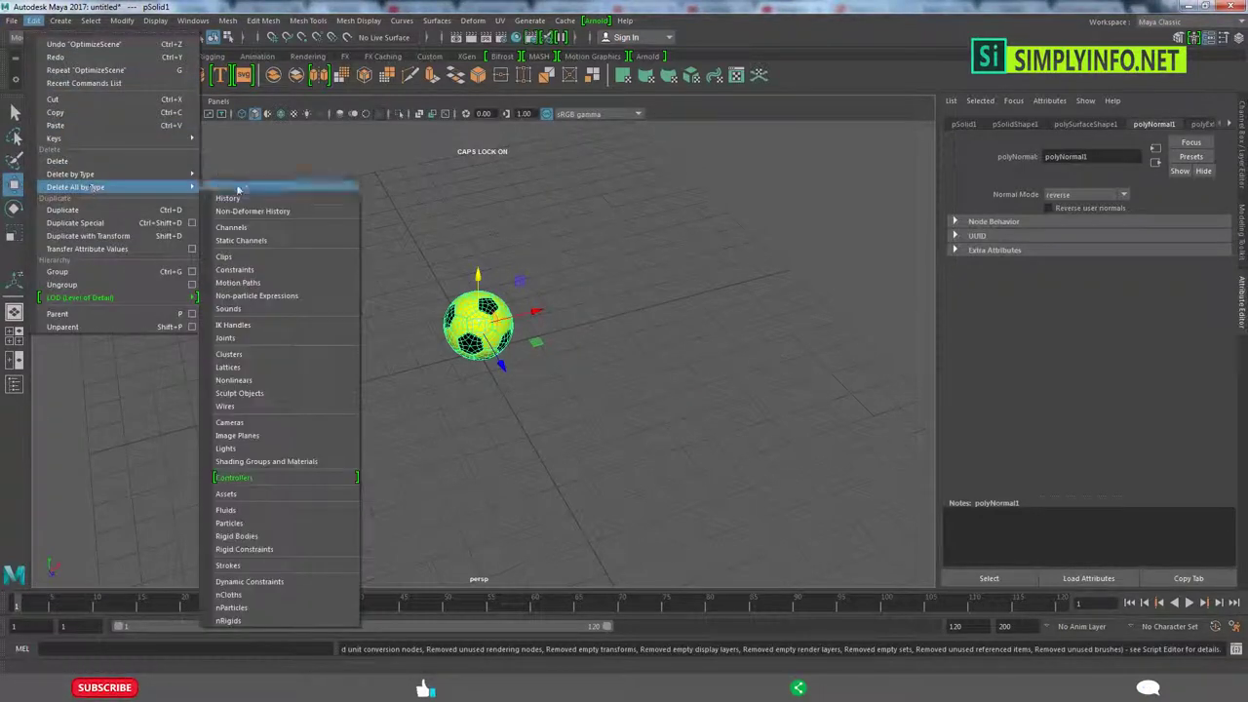
pyautogui.click(238, 198)
pyautogui.click(562, 307)
pyautogui.click(478, 310)
# Change the ball's material Diffuse Color from yellow to red.
pyautogui.moveTo(480, 293); pyautogui.dragTo(474, 502, button='right')
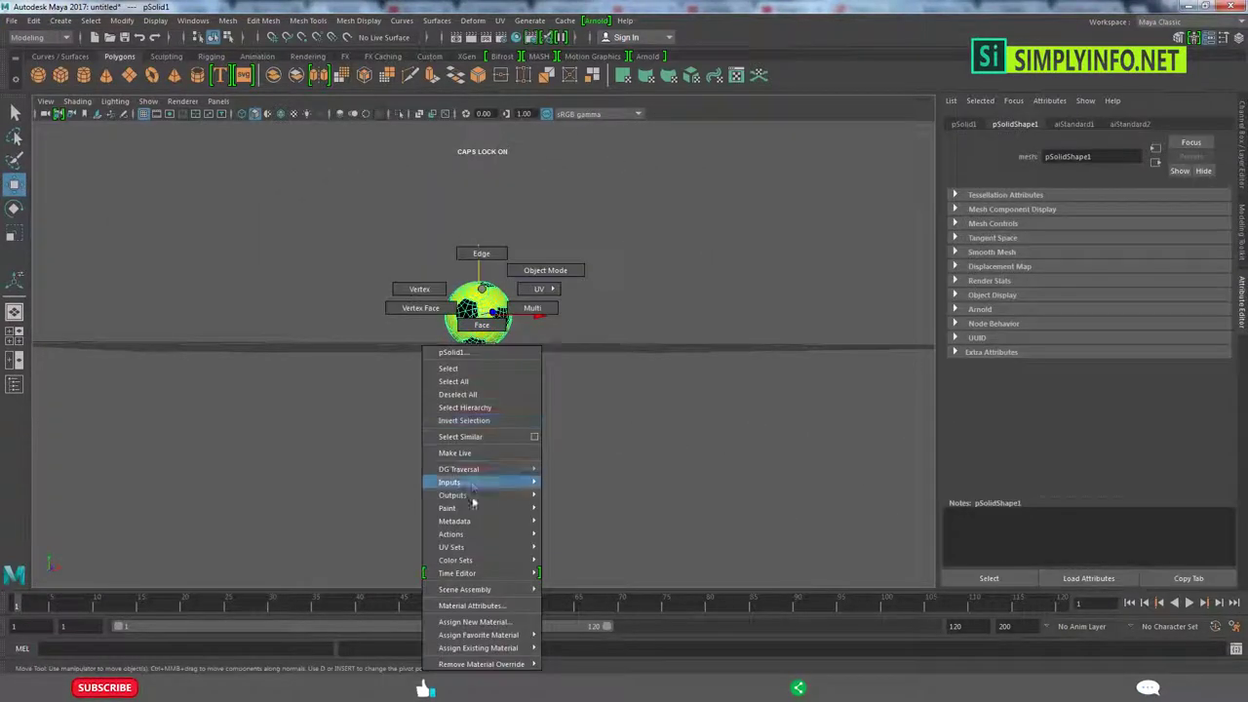
pyautogui.click(482, 609)
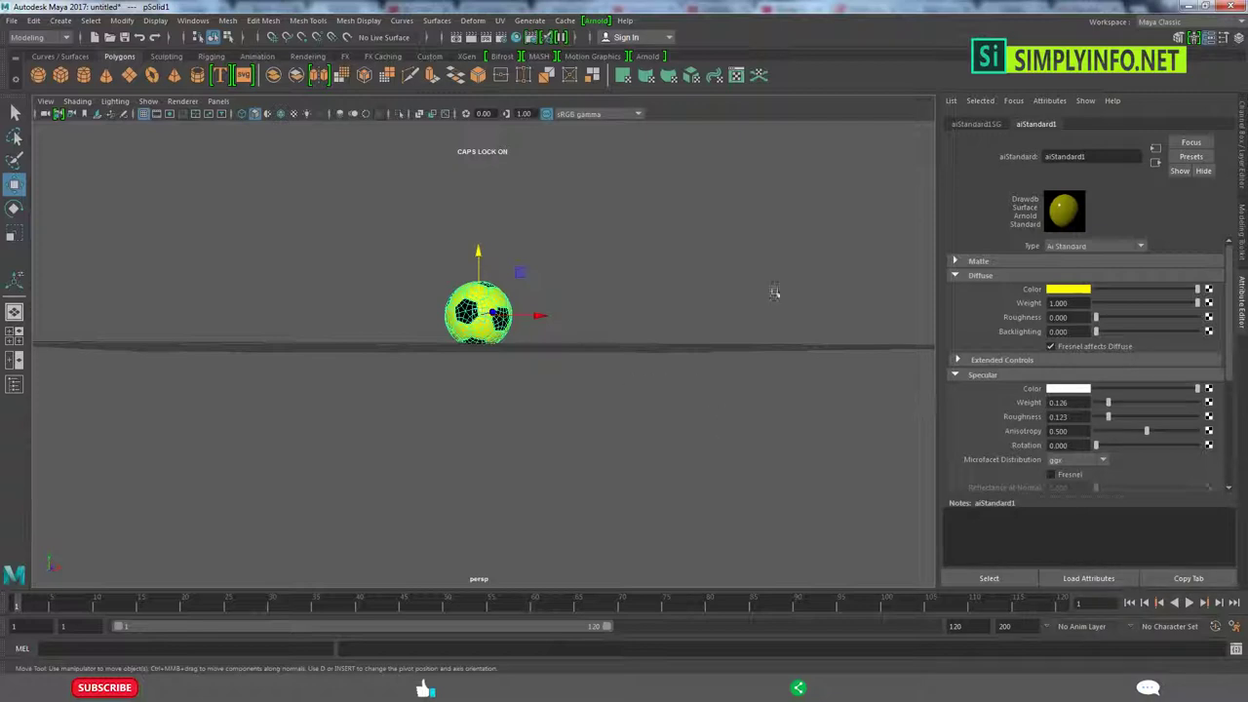
pyautogui.click(1077, 290)
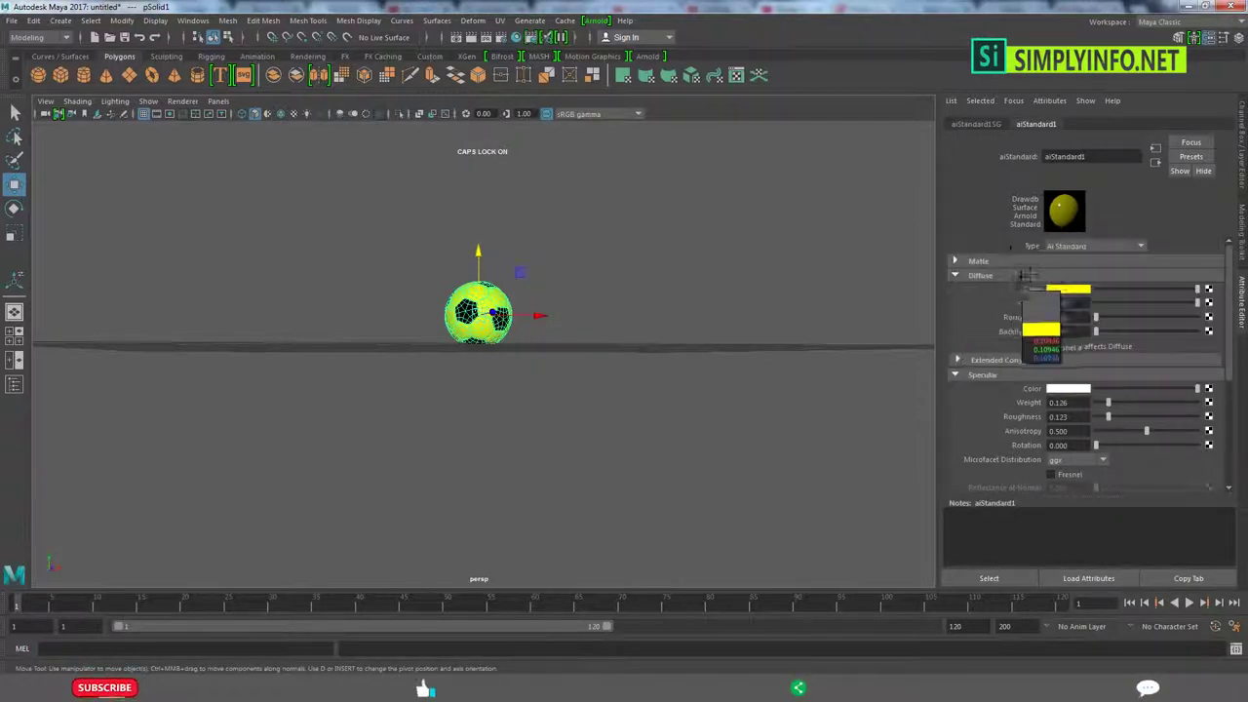
pyautogui.click(1073, 291)
pyautogui.click(1017, 259)
pyautogui.click(557, 432)
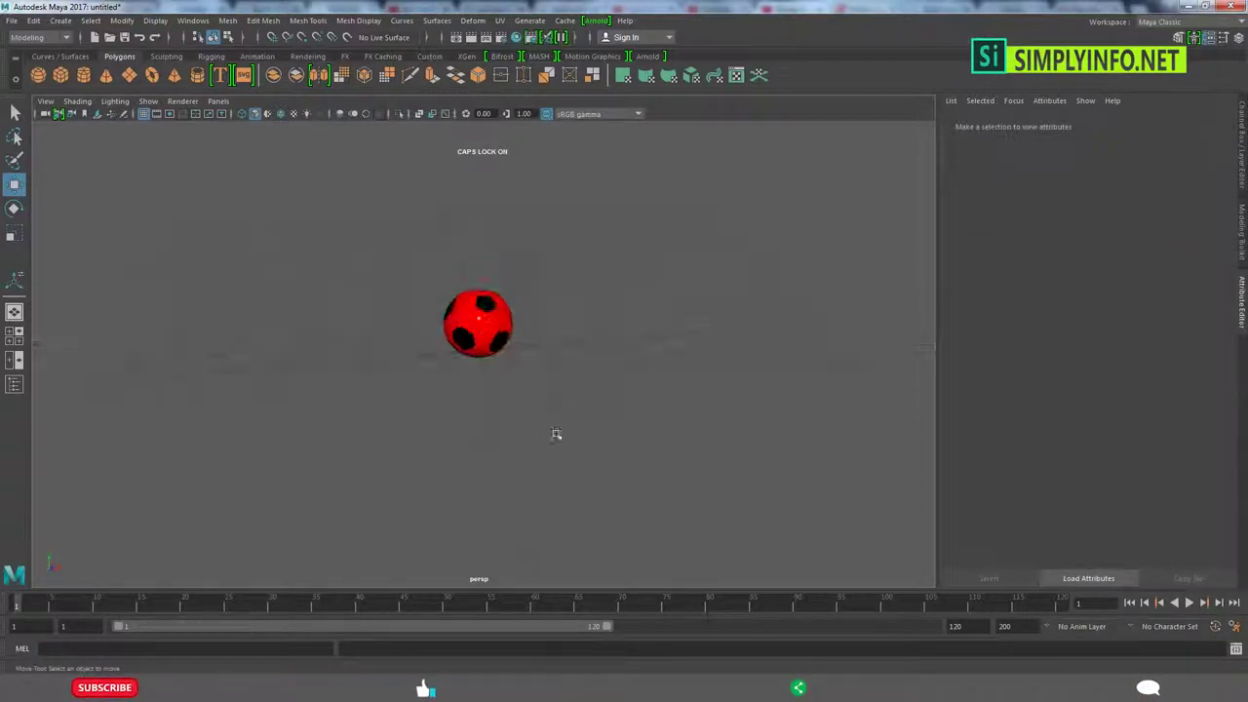
pyautogui.click(488, 317)
# Duplicate the red ball with Ctrl+D and move the copy beside the original.
pyautogui.hotkey('ctrl', 'd')
pyautogui.moveTo(535, 286)
pyautogui.mouseDown()
pyautogui.moveTo(683, 289)
pyautogui.moveTo(677, 380)
pyautogui.moveTo(639, 383)
pyautogui.mouseUp()
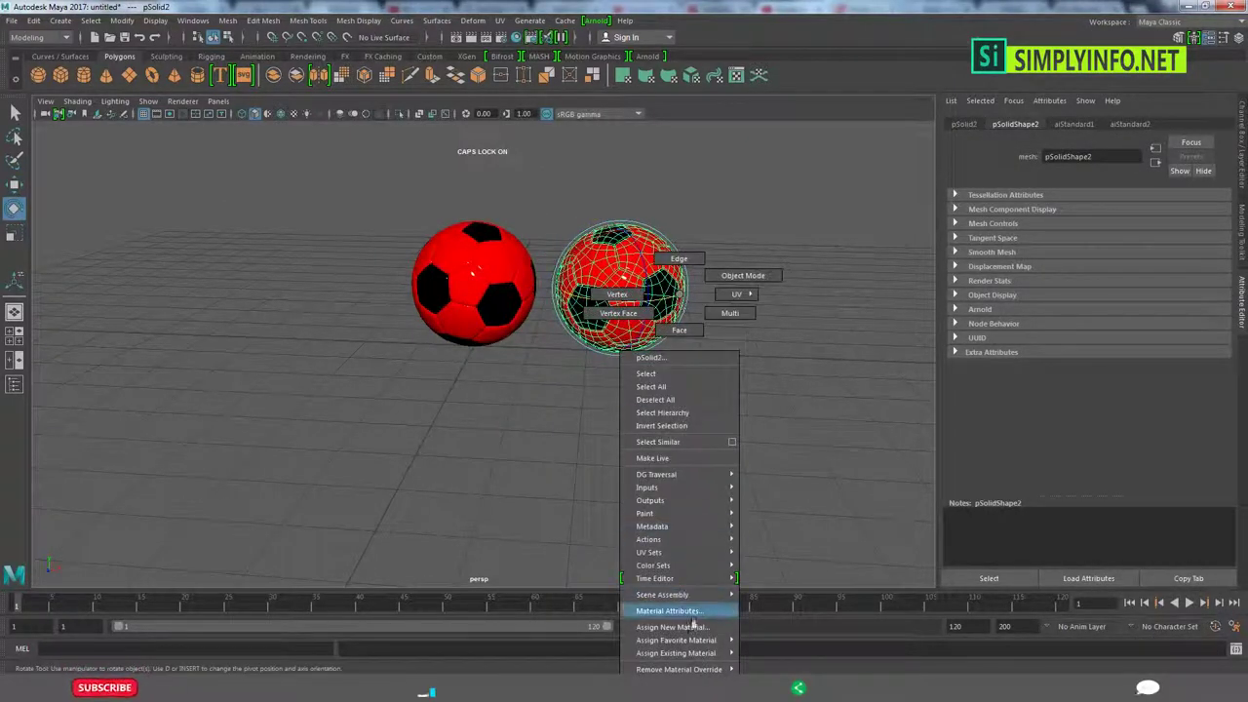
pyautogui.moveTo(682, 291); pyautogui.dragTo(673, 671, button='right')
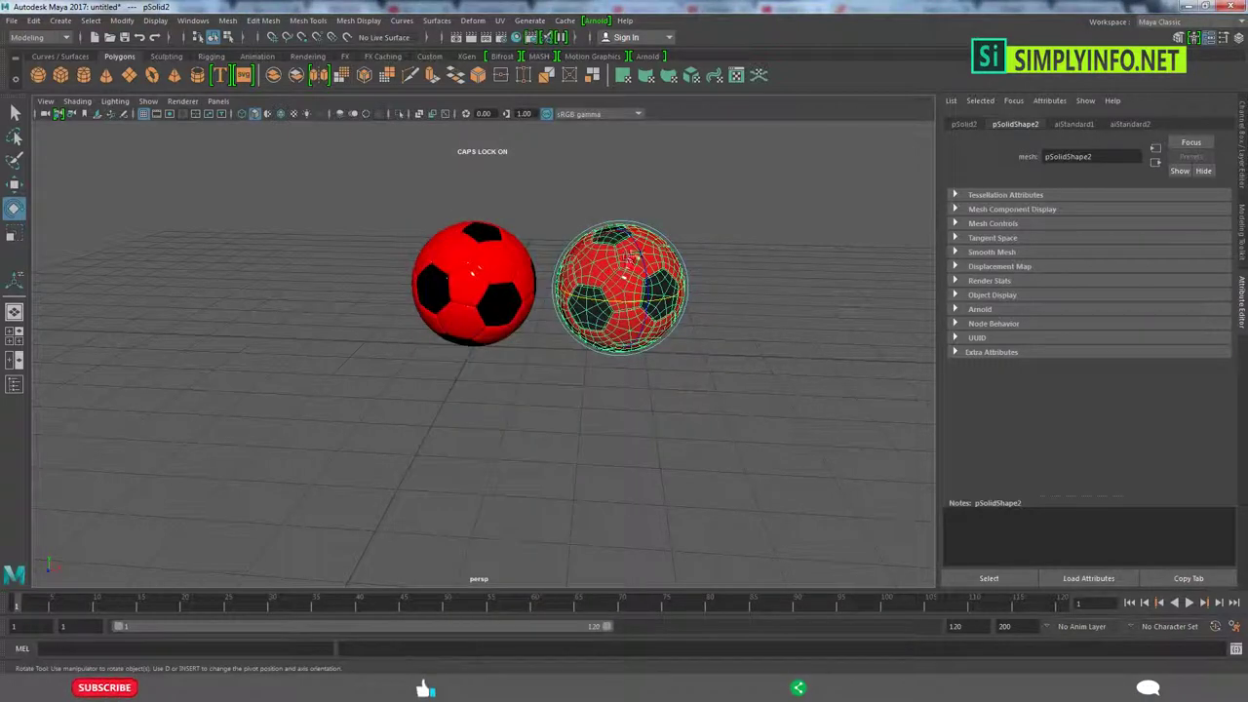
pyautogui.keyDown('alt'); pyautogui.moveTo(611, 286); pyautogui.dragTo(660, 366, button='right'); pyautogui.keyUp('alt')
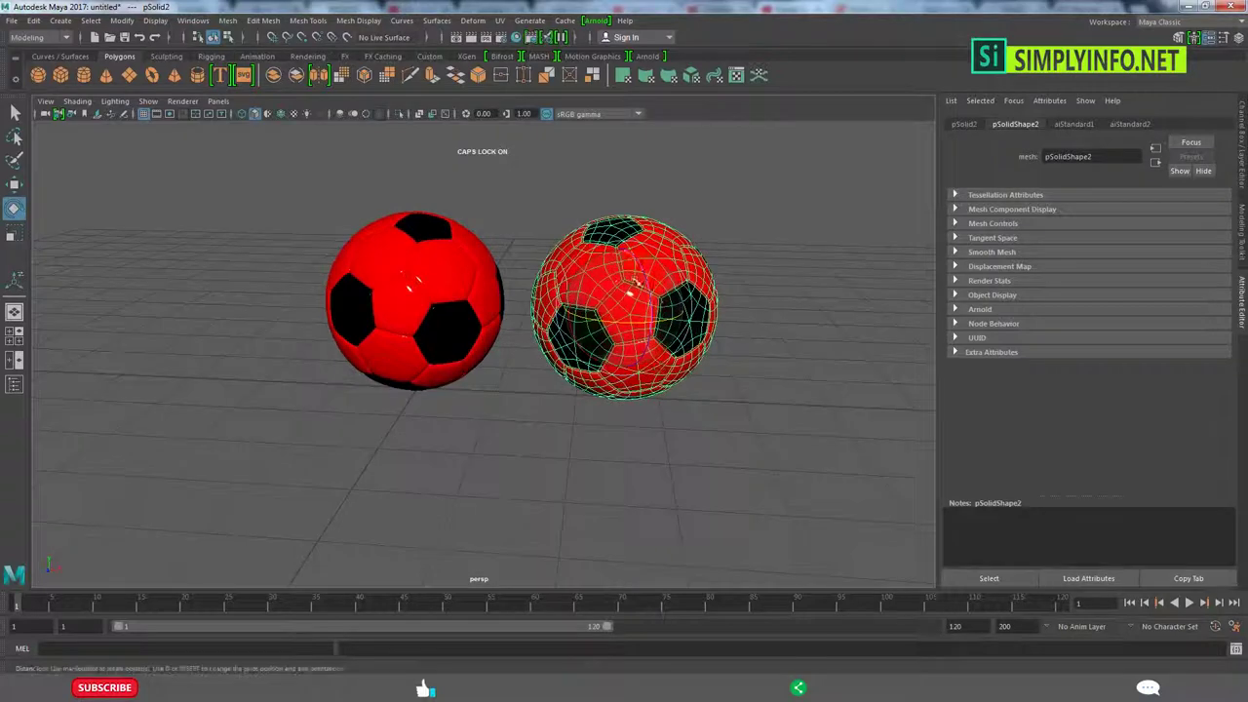
# Activate the Move tool and switch the copy to face selection mode.
pyautogui.moveTo(631, 285); pyautogui.dragTo(639, 615, button='right')
pyautogui.click(641, 282)
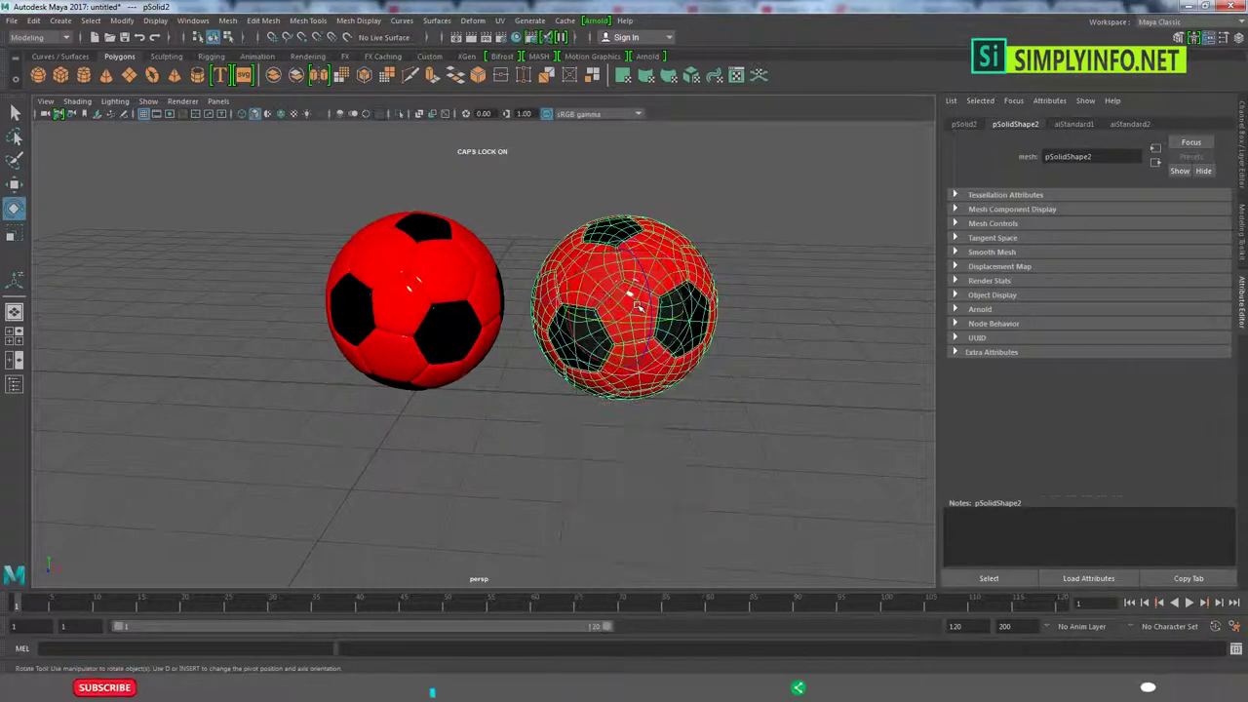
pyautogui.press('w')
pyautogui.press('F11')
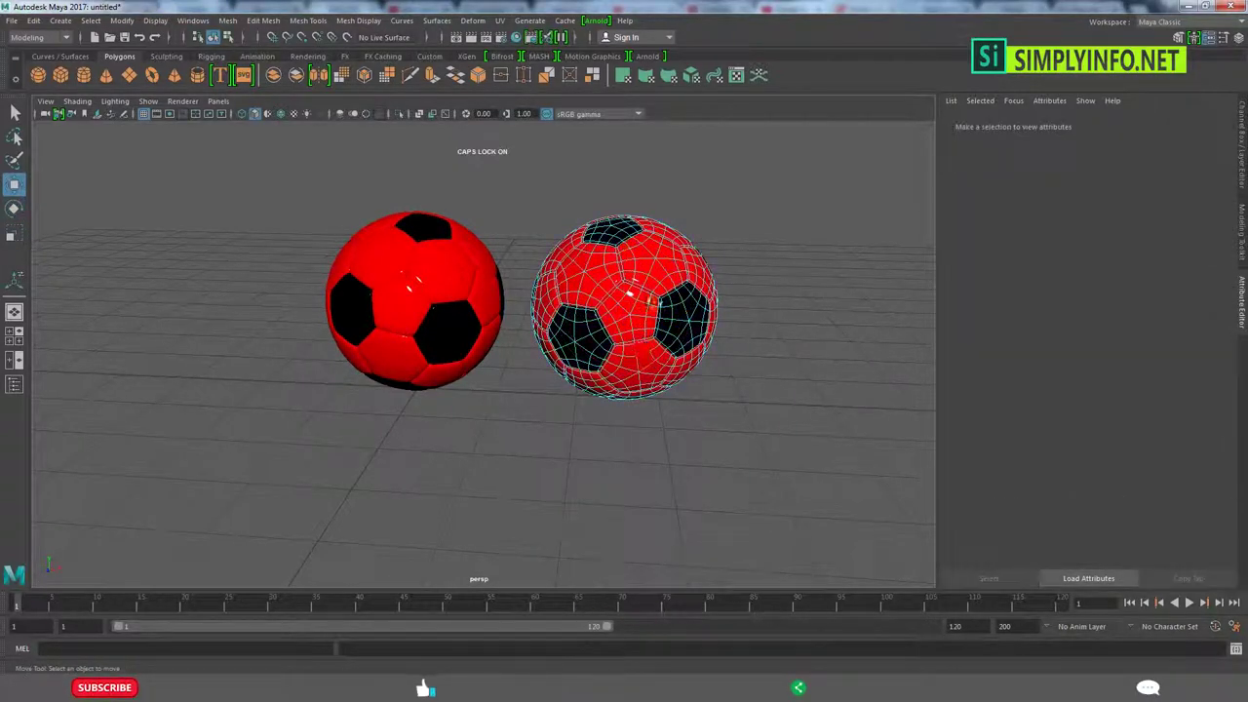
pyautogui.keyDown('alt'); pyautogui.moveTo(649, 360); pyautogui.dragTo(663, 390, button='right'); pyautogui.keyUp('alt')
# Select the red panel faces on the duplicated ball.
pyautogui.click(627, 311)
pyautogui.keyDown('shift'); pyautogui.click(510, 336); pyautogui.keyUp('shift')
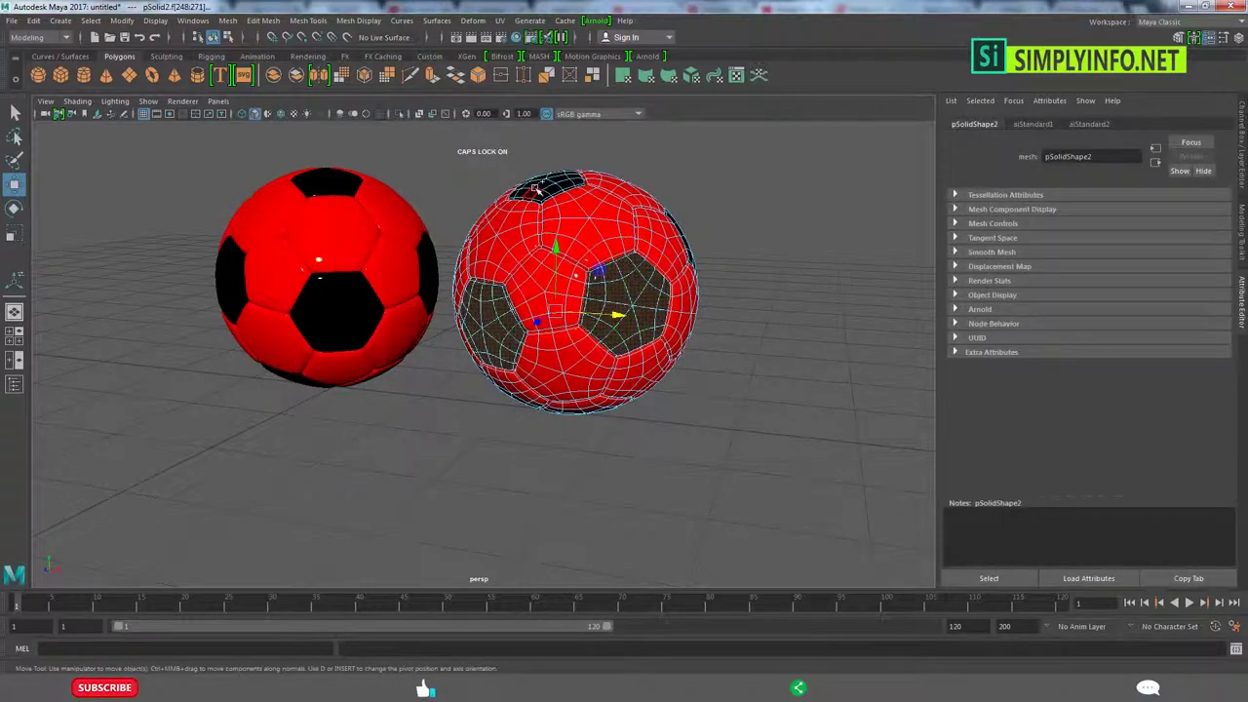
pyautogui.keyDown('alt'); pyautogui.moveTo(510, 336); pyautogui.dragTo(493, 273); pyautogui.keyUp('alt')
pyautogui.keyDown('alt'); pyautogui.moveTo(698, 374); pyautogui.dragTo(453, 282); pyautogui.keyUp('alt')
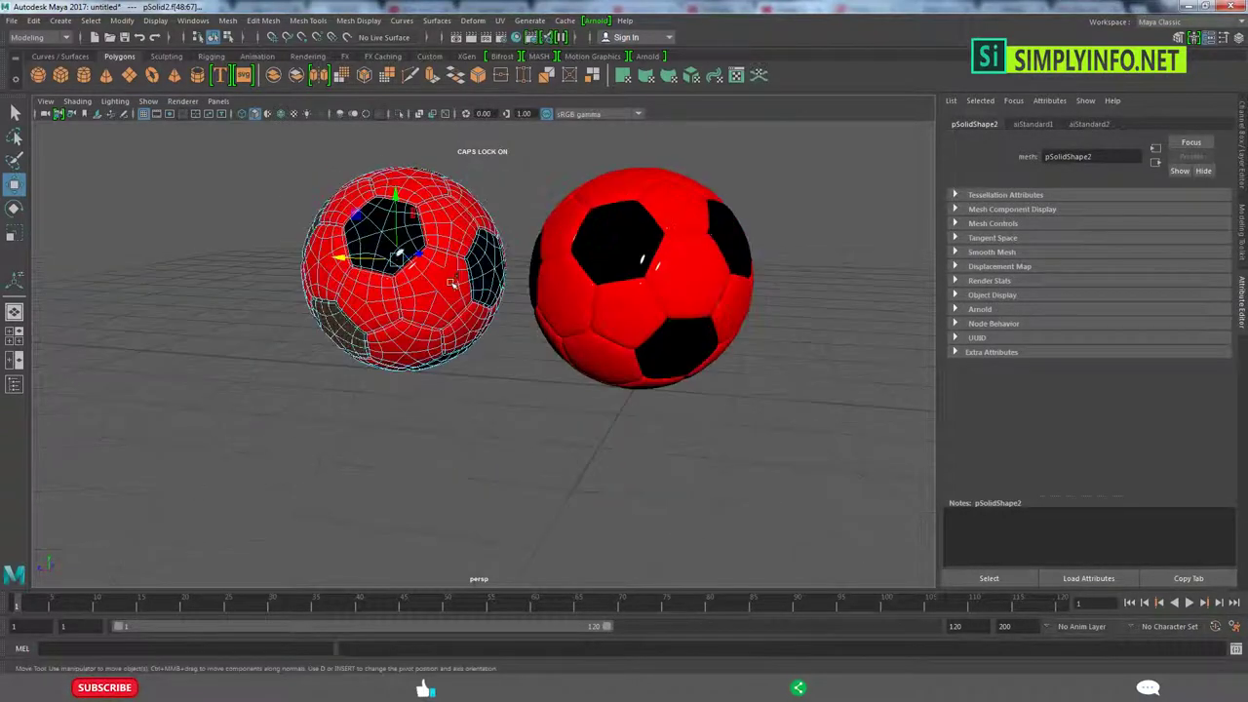
pyautogui.moveTo(410, 228)
pyautogui.keyDown('alt'); pyautogui.mouseDown()
pyautogui.moveTo(700, 339)
pyautogui.moveTo(657, 189)
pyautogui.moveTo(771, 505)
pyautogui.moveTo(703, 354)
pyautogui.mouseUp(); pyautogui.keyUp('alt')
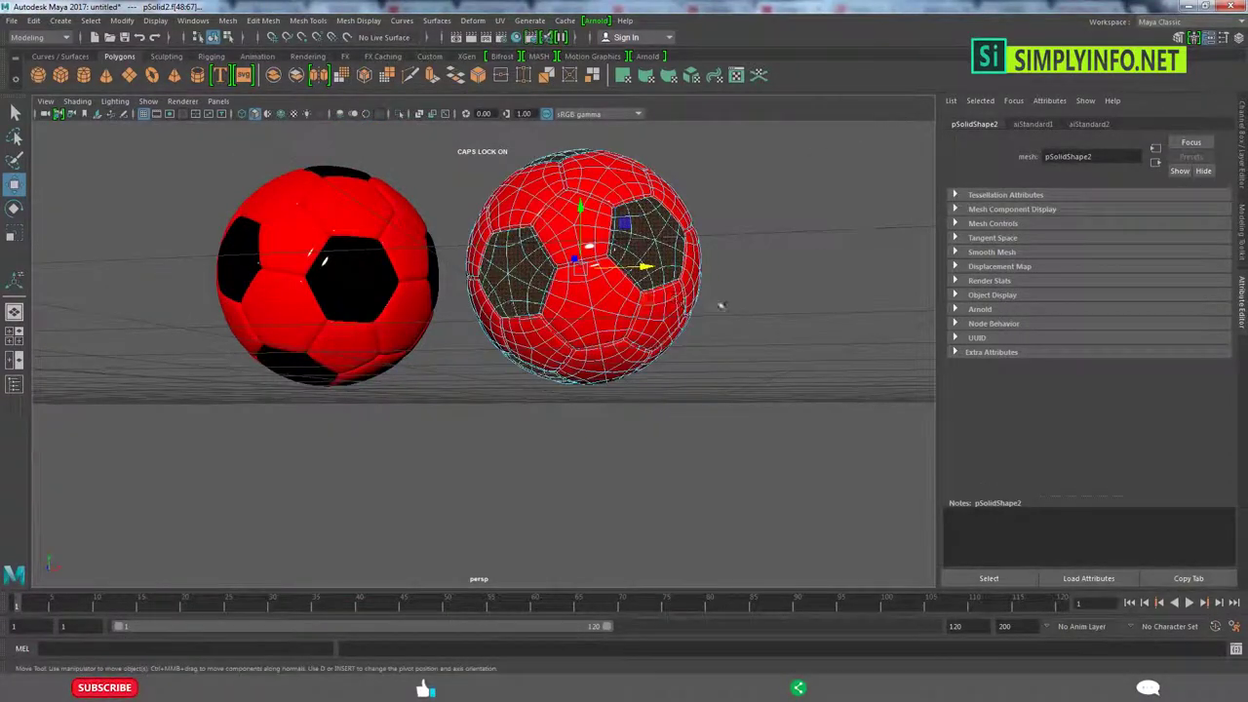
pyautogui.keyDown('alt'); pyautogui.moveTo(721, 306); pyautogui.dragTo(673, 340); pyautogui.keyUp('alt')
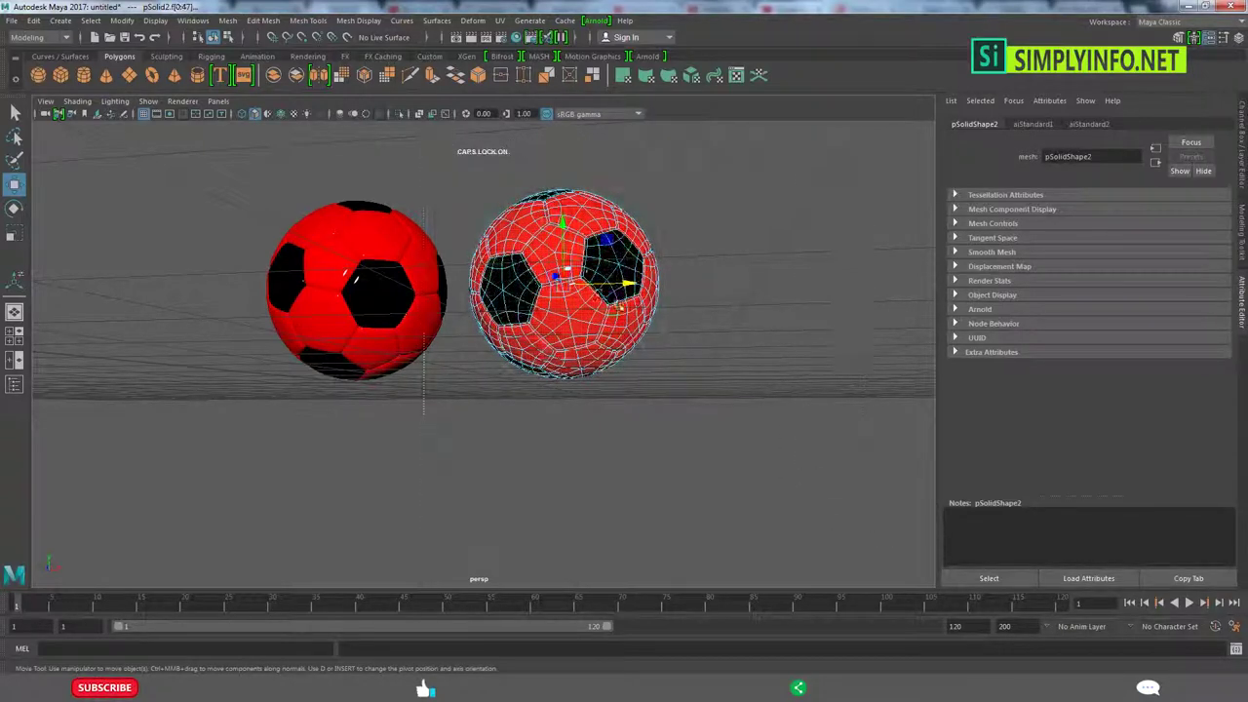
# Assign a new yellow aiStandard material with Specular Roughness 0.123 to those faces.
pyautogui.moveTo(557, 270); pyautogui.dragTo(538, 518, button='right')
pyautogui.click(454, 339)
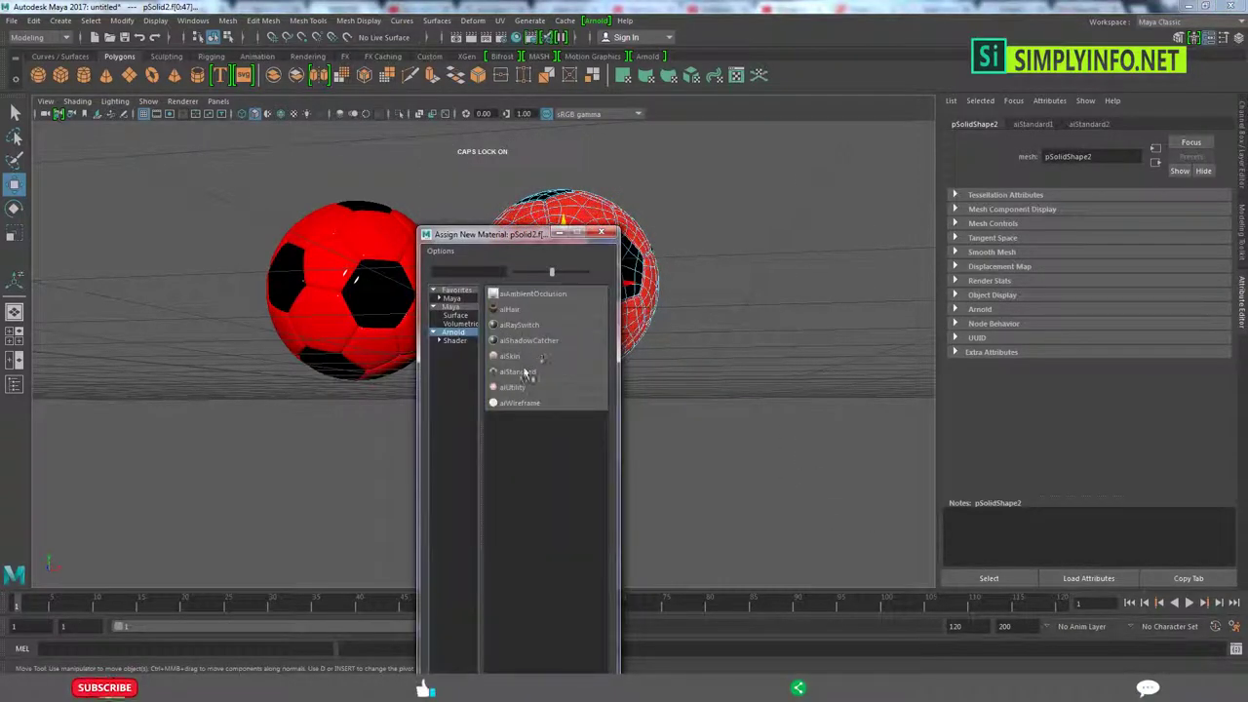
pyautogui.click(525, 382)
pyautogui.click(1068, 288)
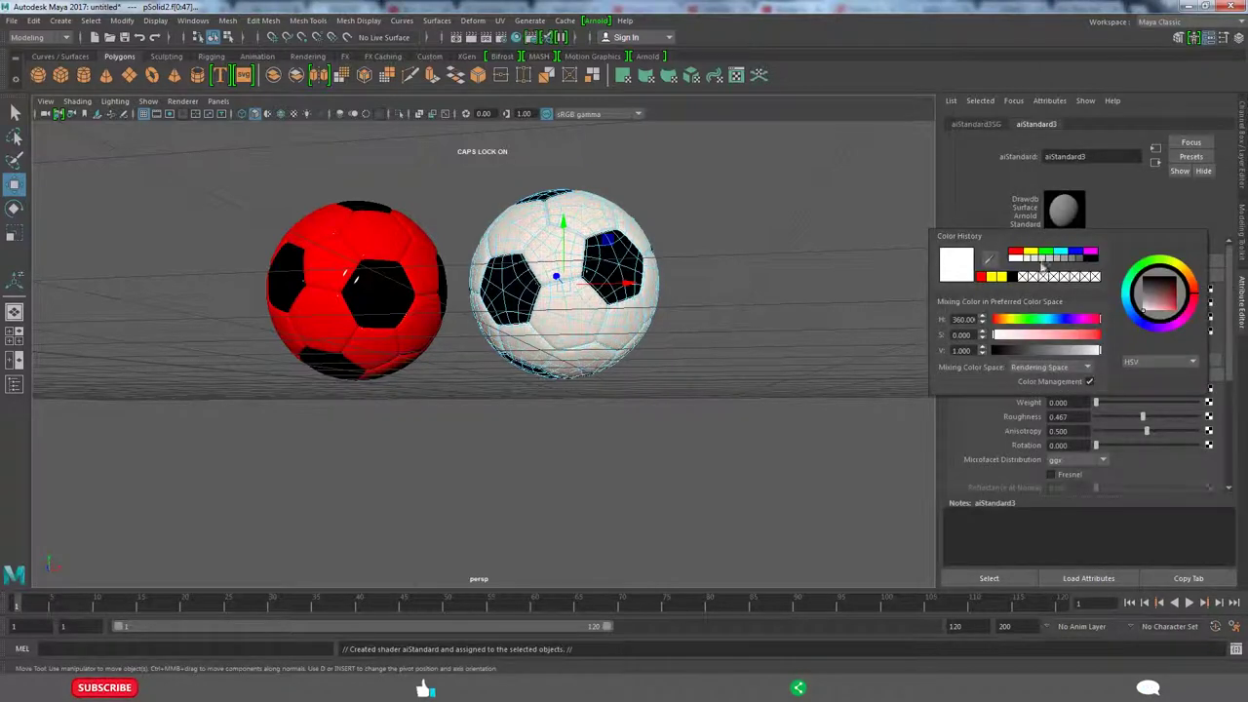
pyautogui.click(1031, 254)
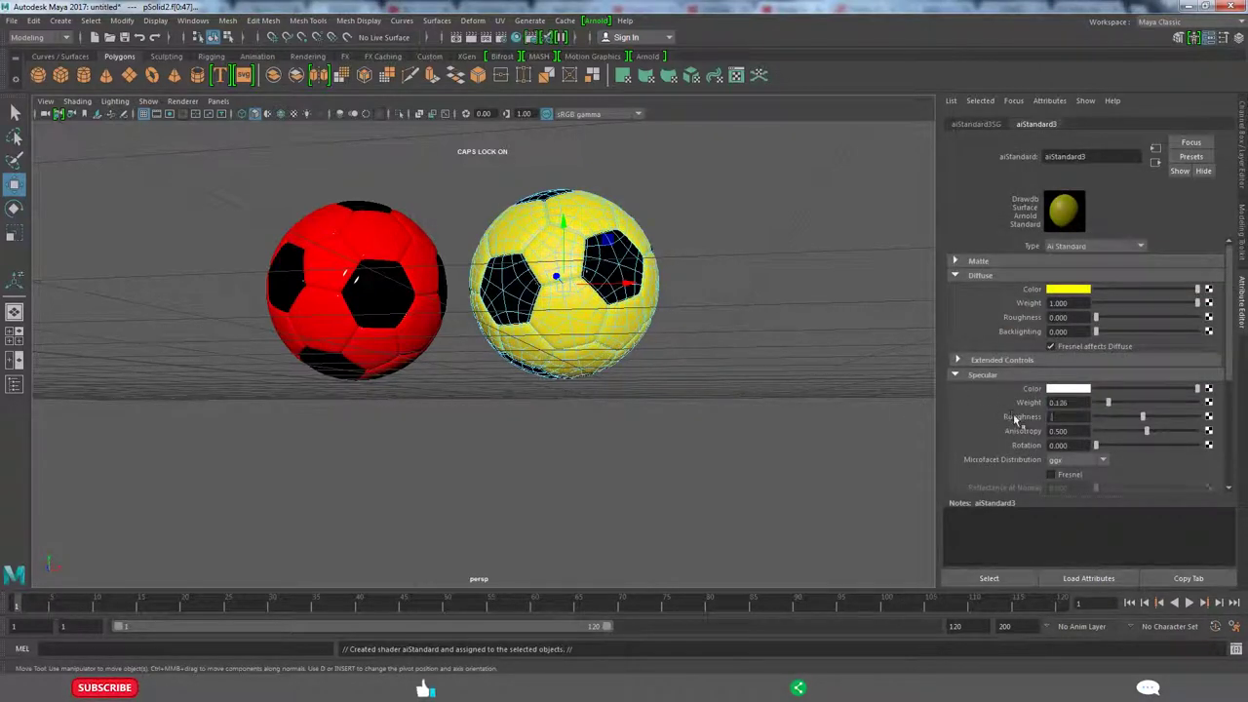
pyautogui.write('.123')
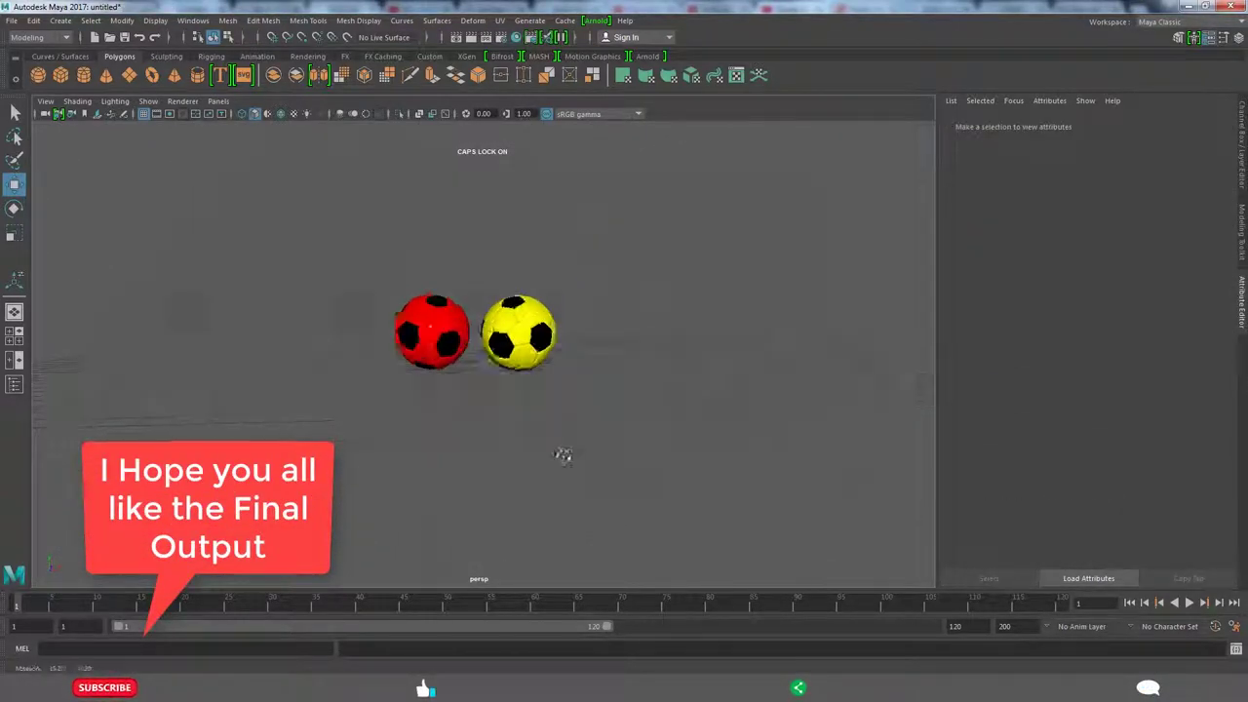
pyautogui.moveTo(580, 442)
pyautogui.keyDown('alt'); pyautogui.mouseDown()
pyautogui.moveTo(613, 442)
pyautogui.moveTo(541, 404)
pyautogui.moveTo(559, 407)
pyautogui.mouseUp(); pyautogui.keyUp('alt')
pyautogui.moveTo(701, 422)
pyautogui.keyDown('alt'); pyautogui.mouseDown()
pyautogui.moveTo(803, 438)
pyautogui.moveTo(677, 420)
pyautogui.moveTo(645, 430)
pyautogui.mouseUp(); pyautogui.keyUp('alt')
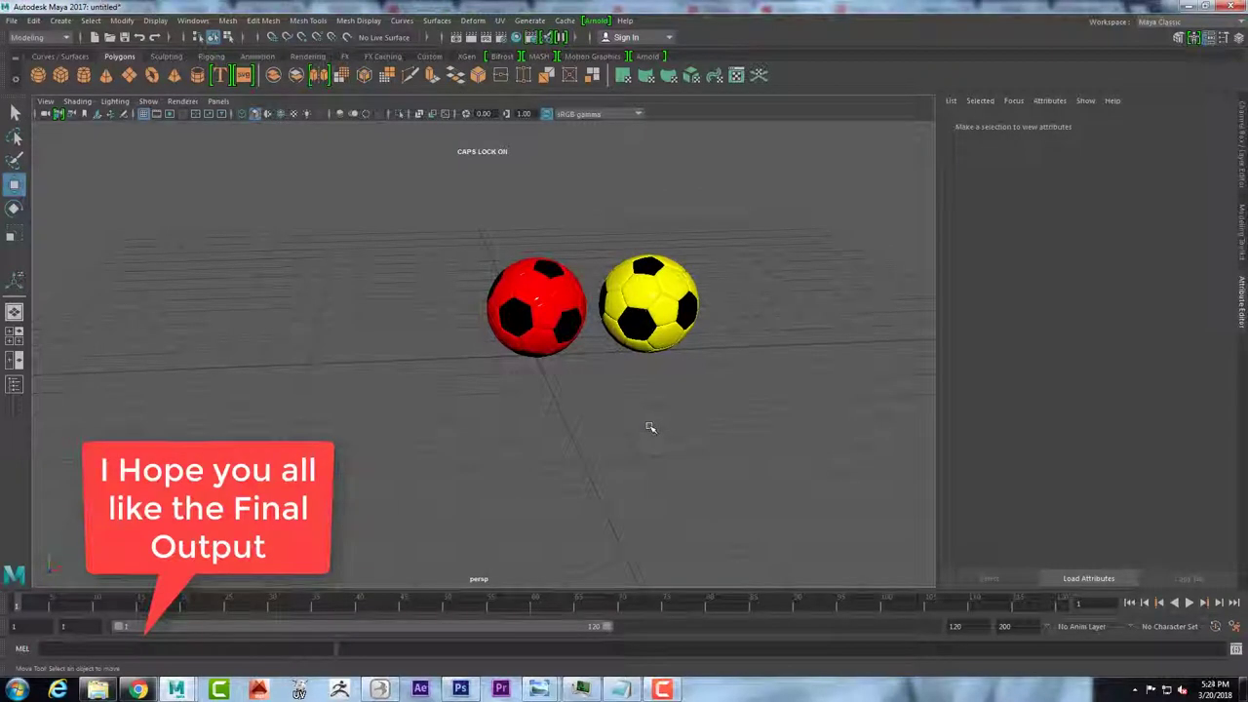